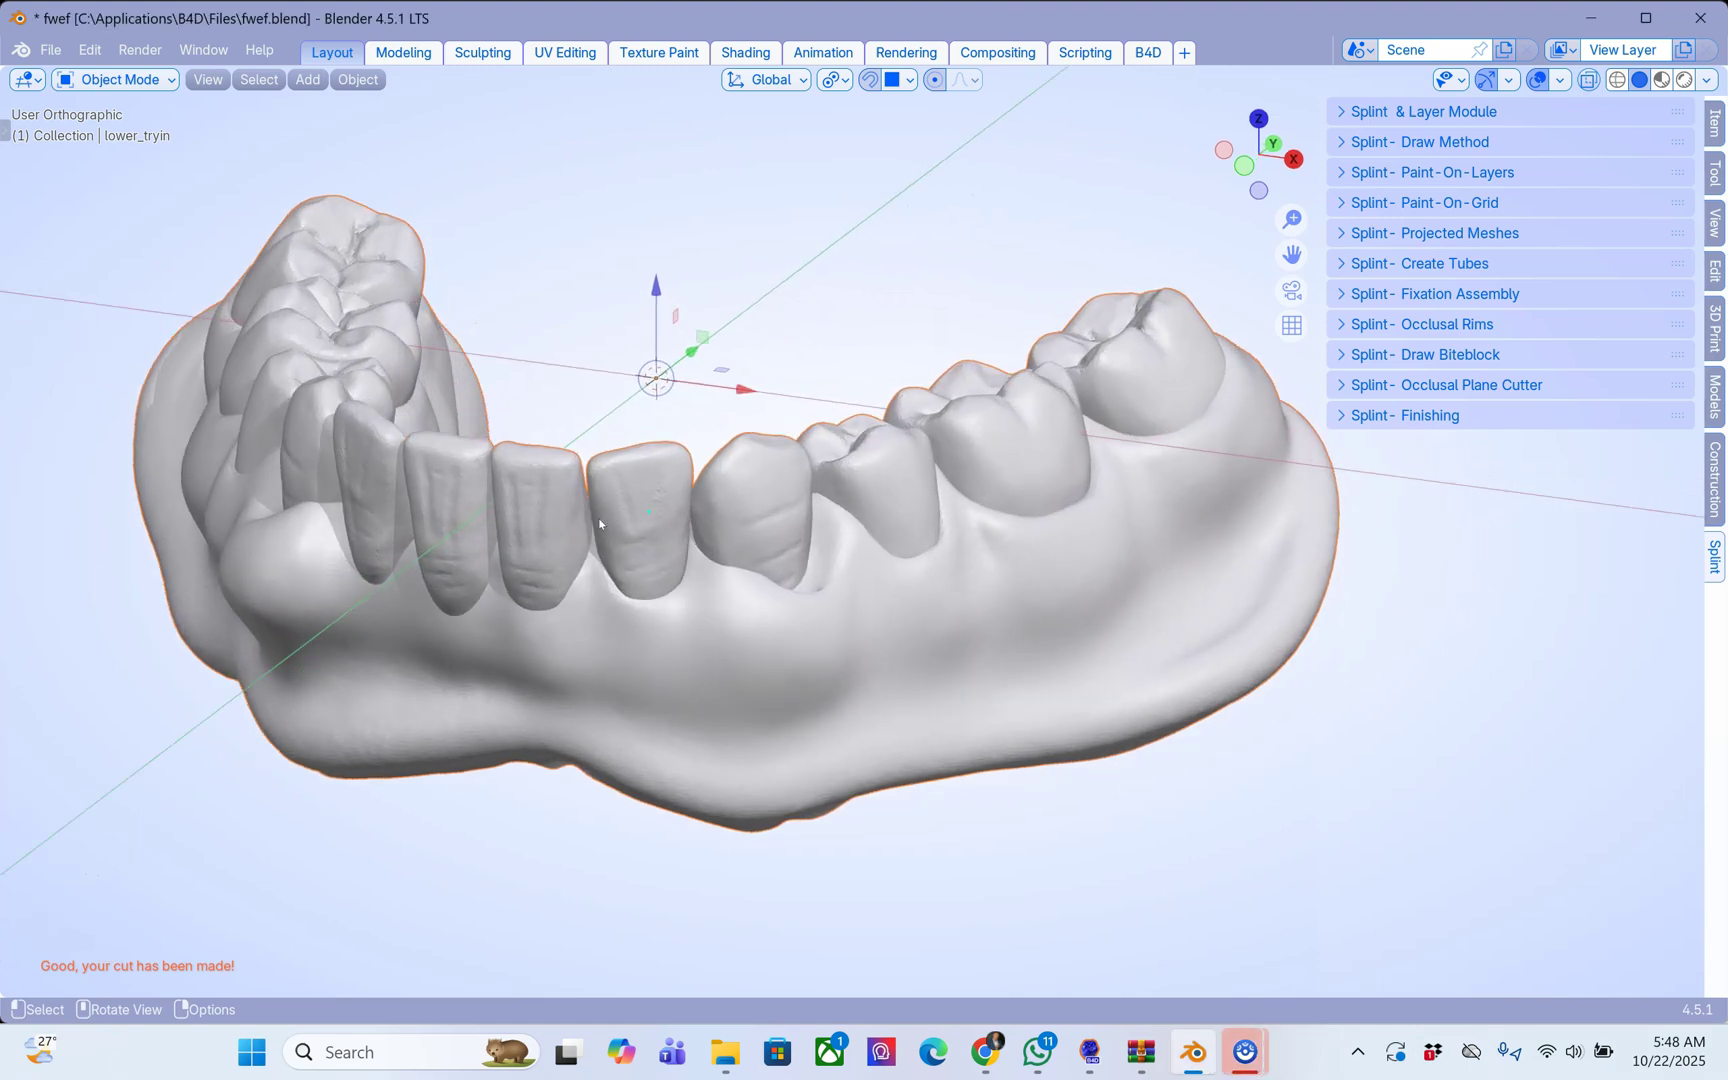
Expand the Splint Draw Method tools and widen the sidebar so their labels are readable.
scroll(600, 523, "up", 2)
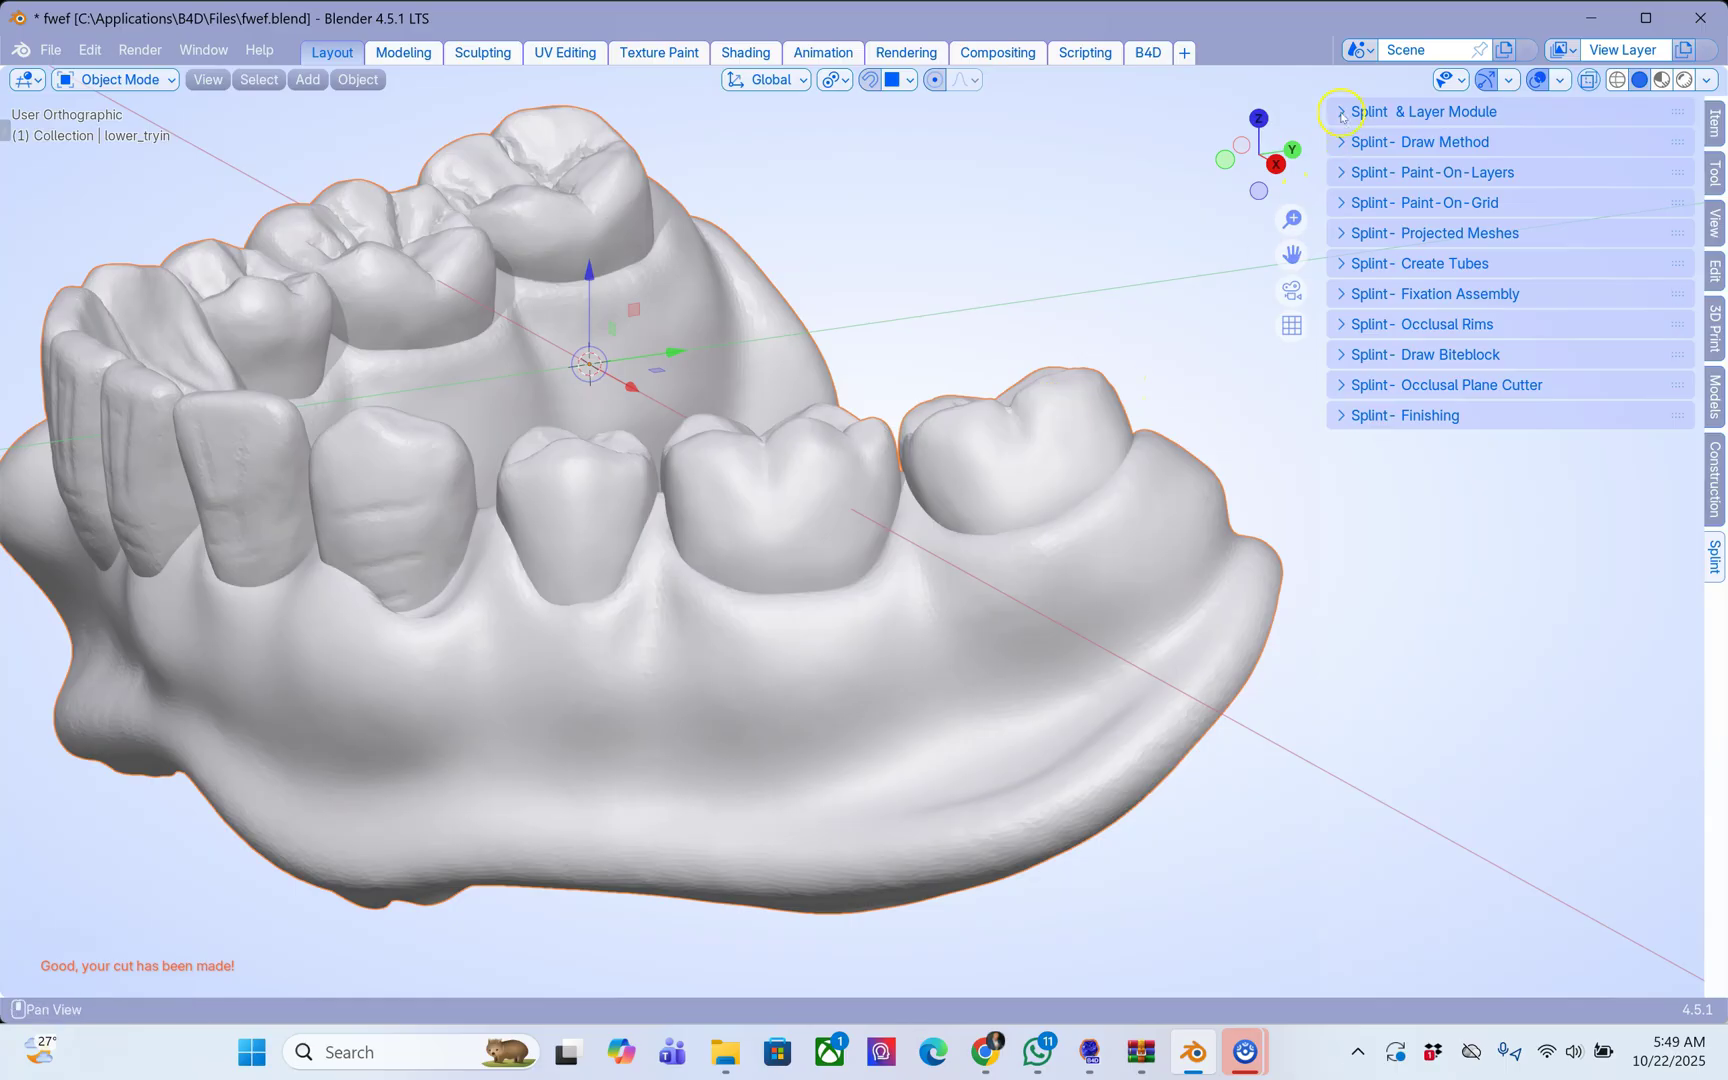
left_click(1349, 143)
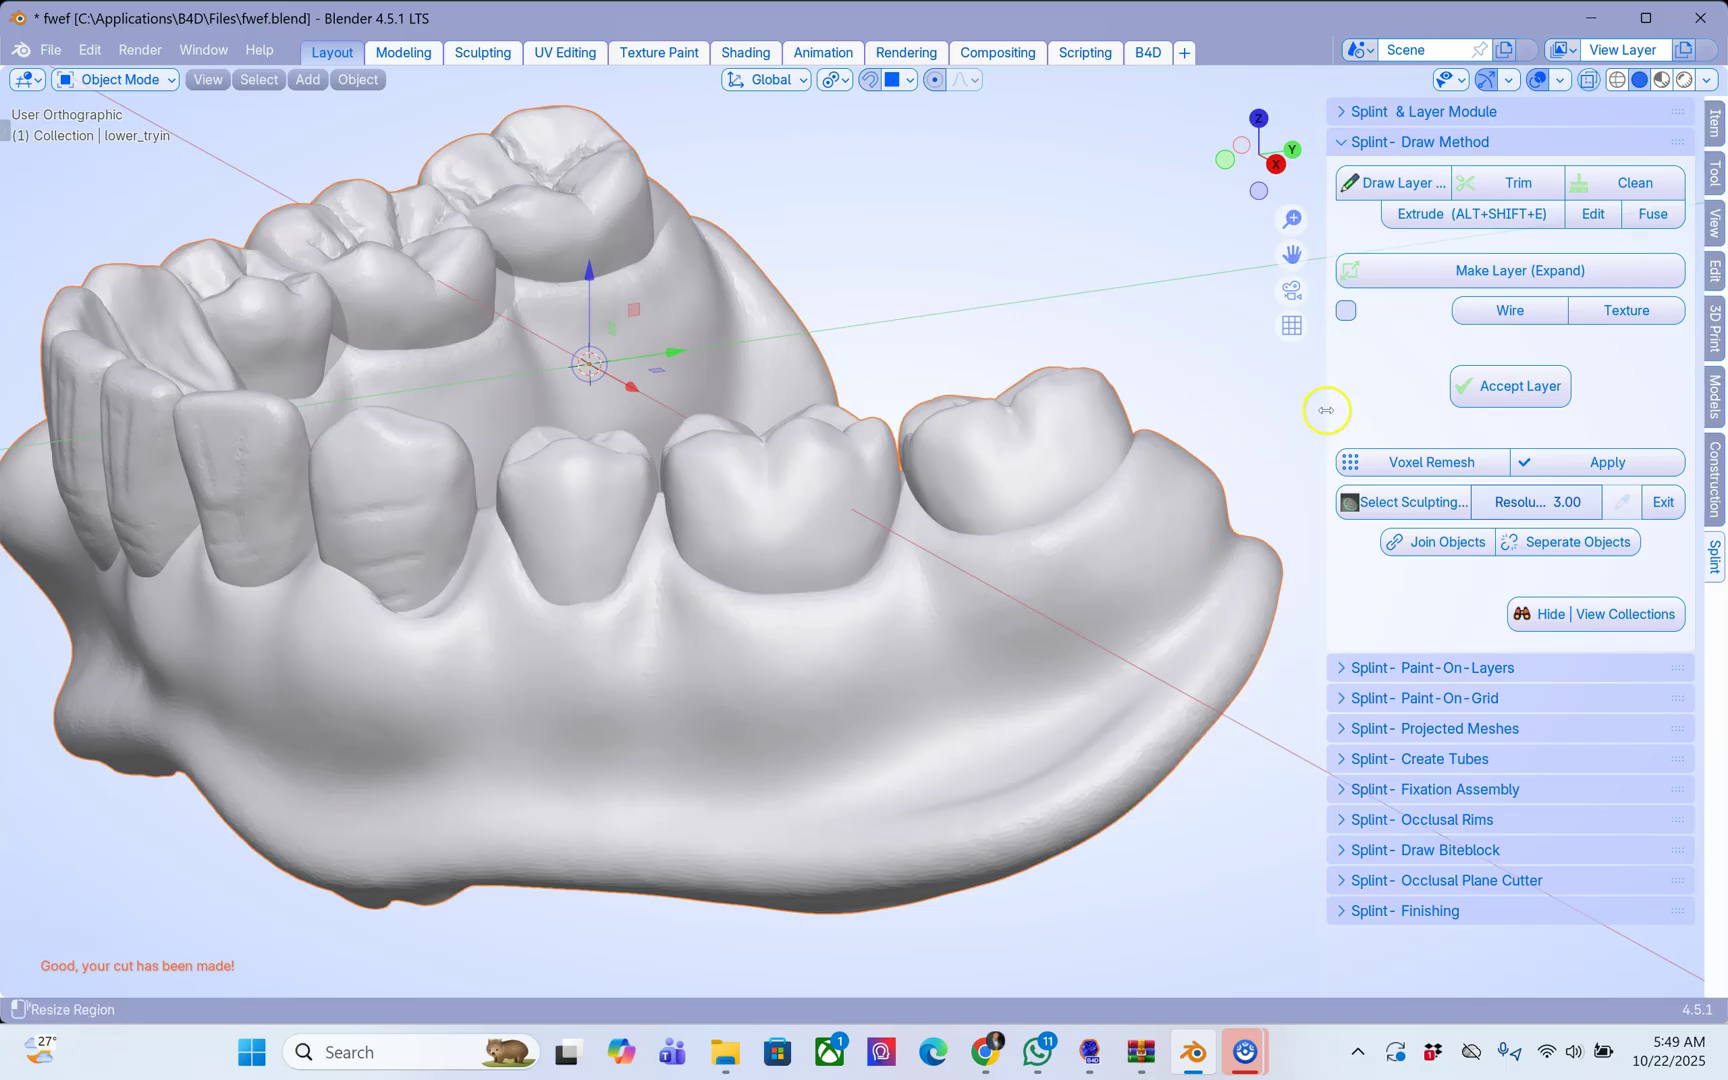
left_click_drag(1326, 410, 1086, 495)
scroll(897, 578, "up", 2)
scroll(897, 578, "up", 1)
middle_click_drag(897, 578, 884, 622)
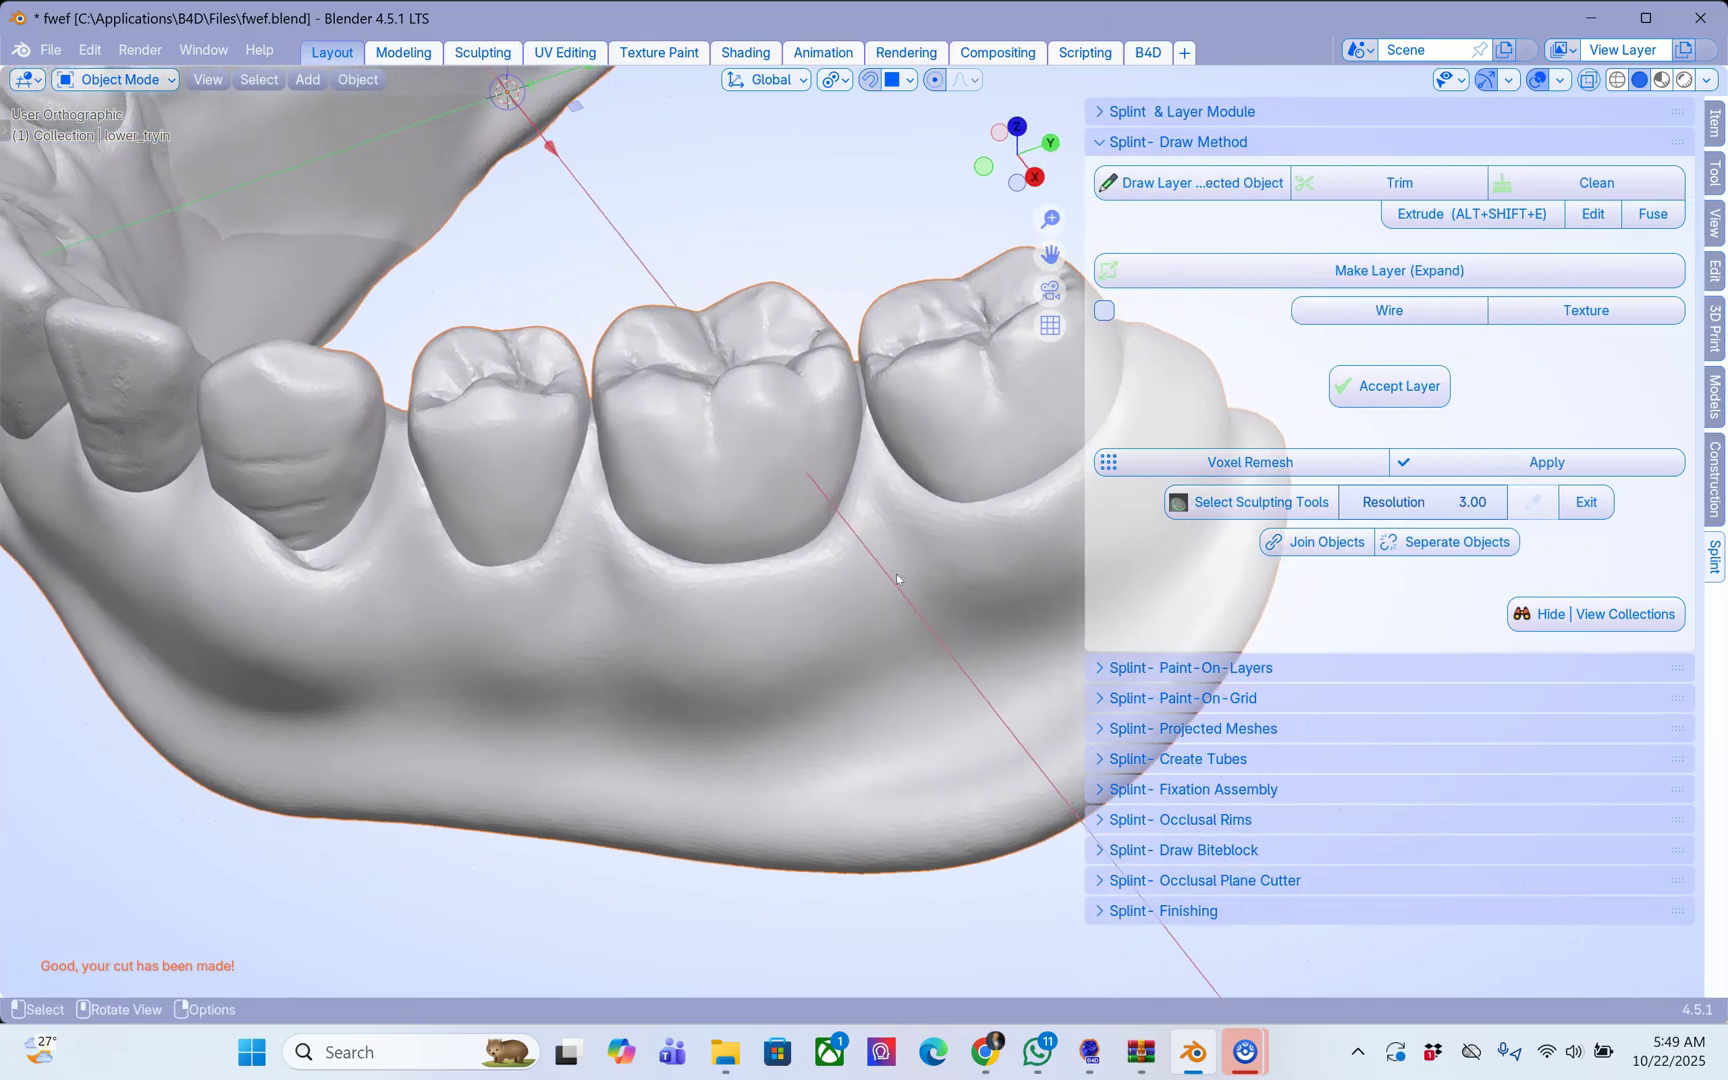
Voxel remesh the lower model with a 0.15 mm voxel size and apply the remesh.
left_click(1214, 466)
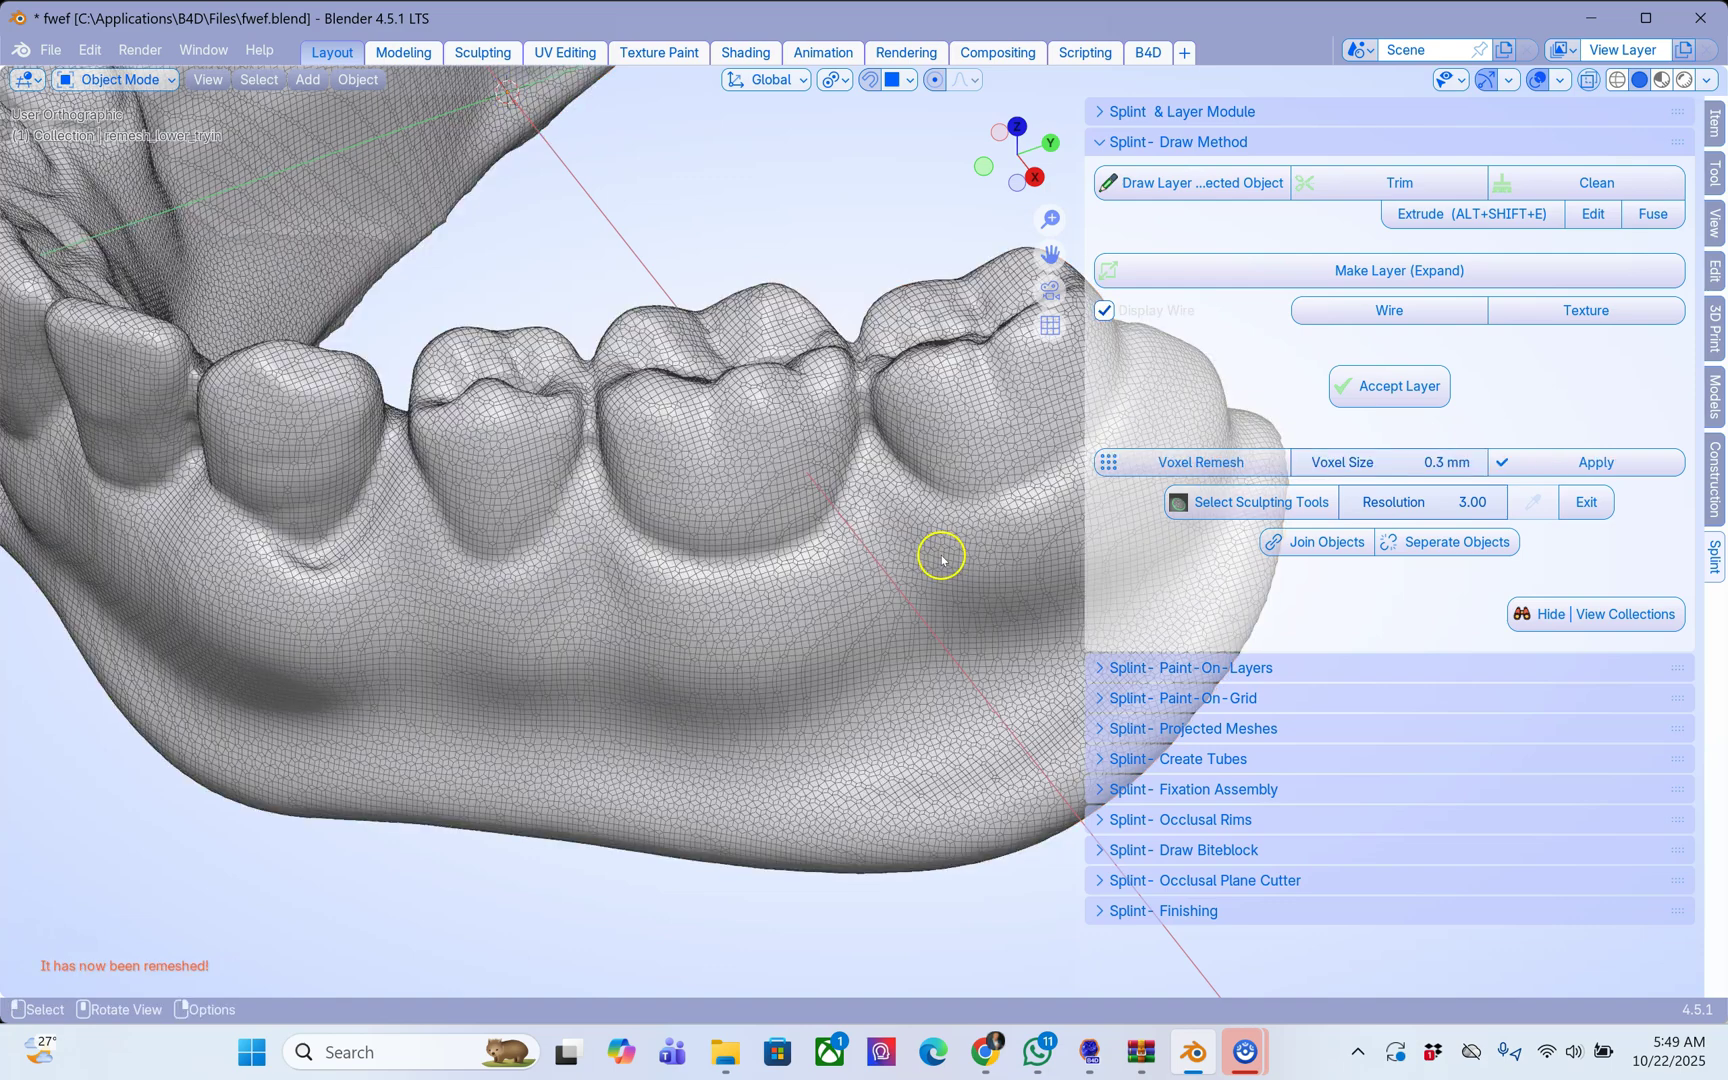
left_click(1410, 463)
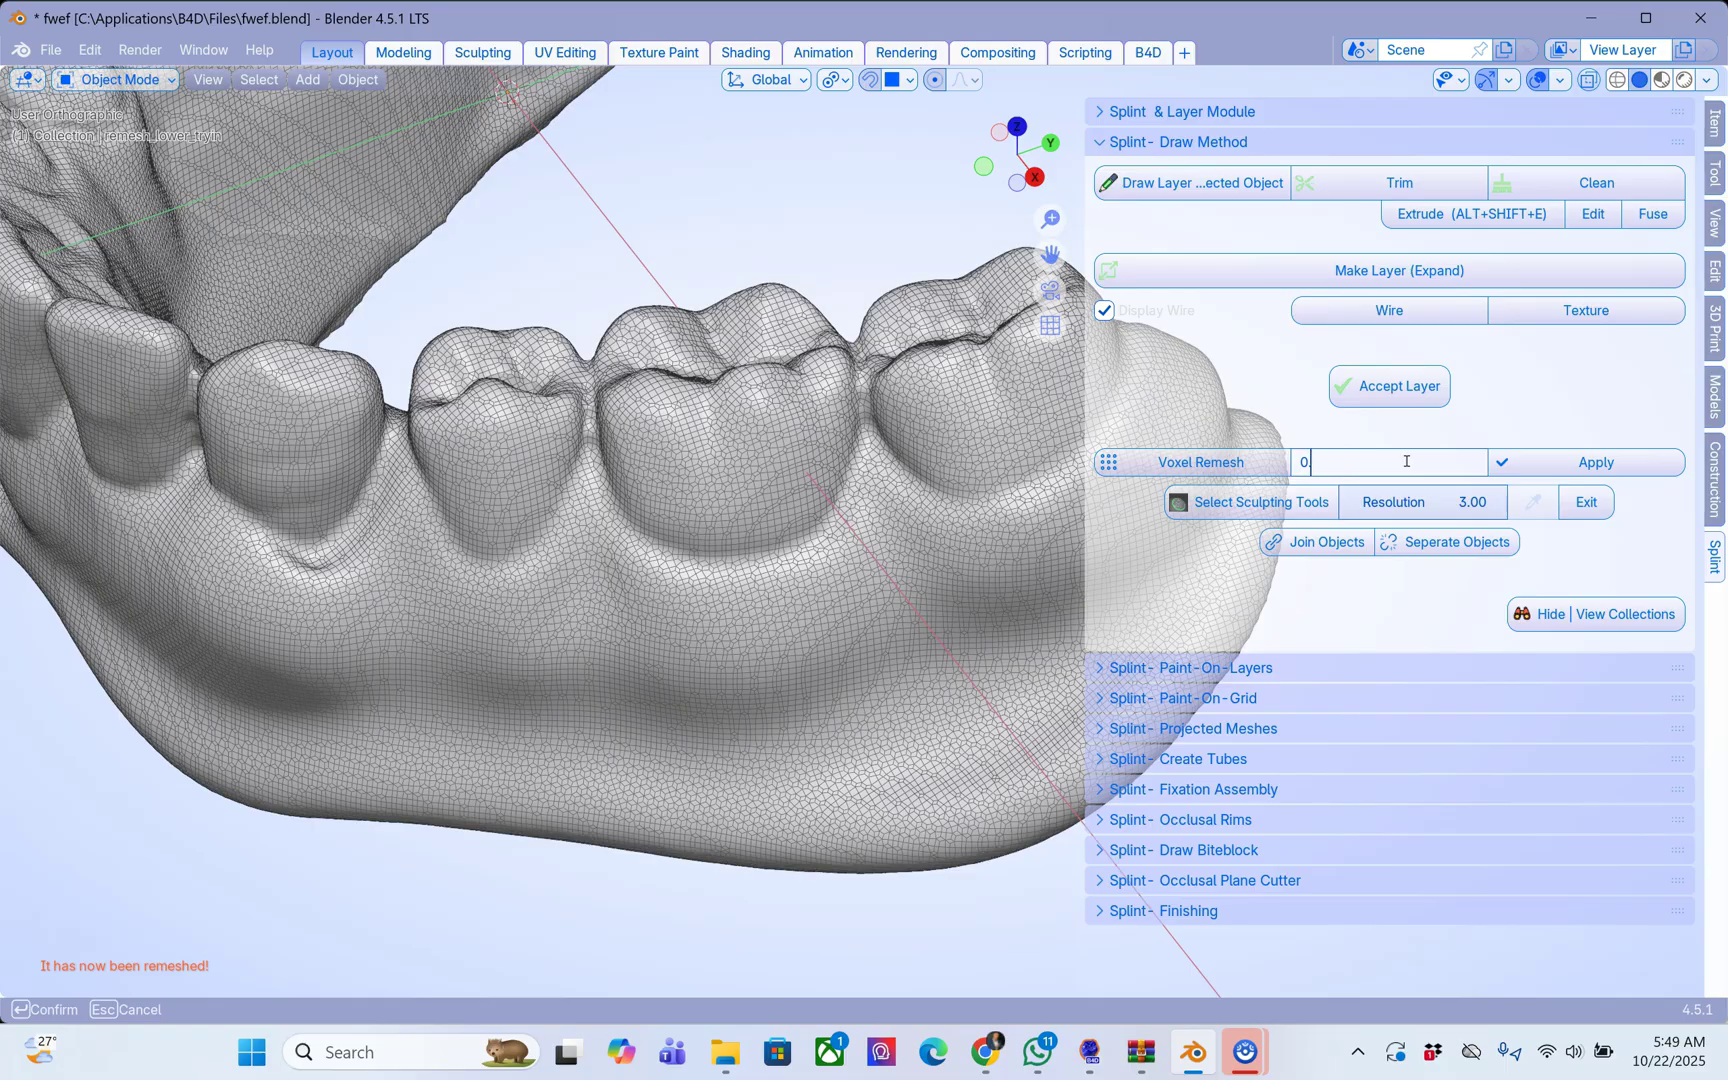
type("0.15")
key("Return")
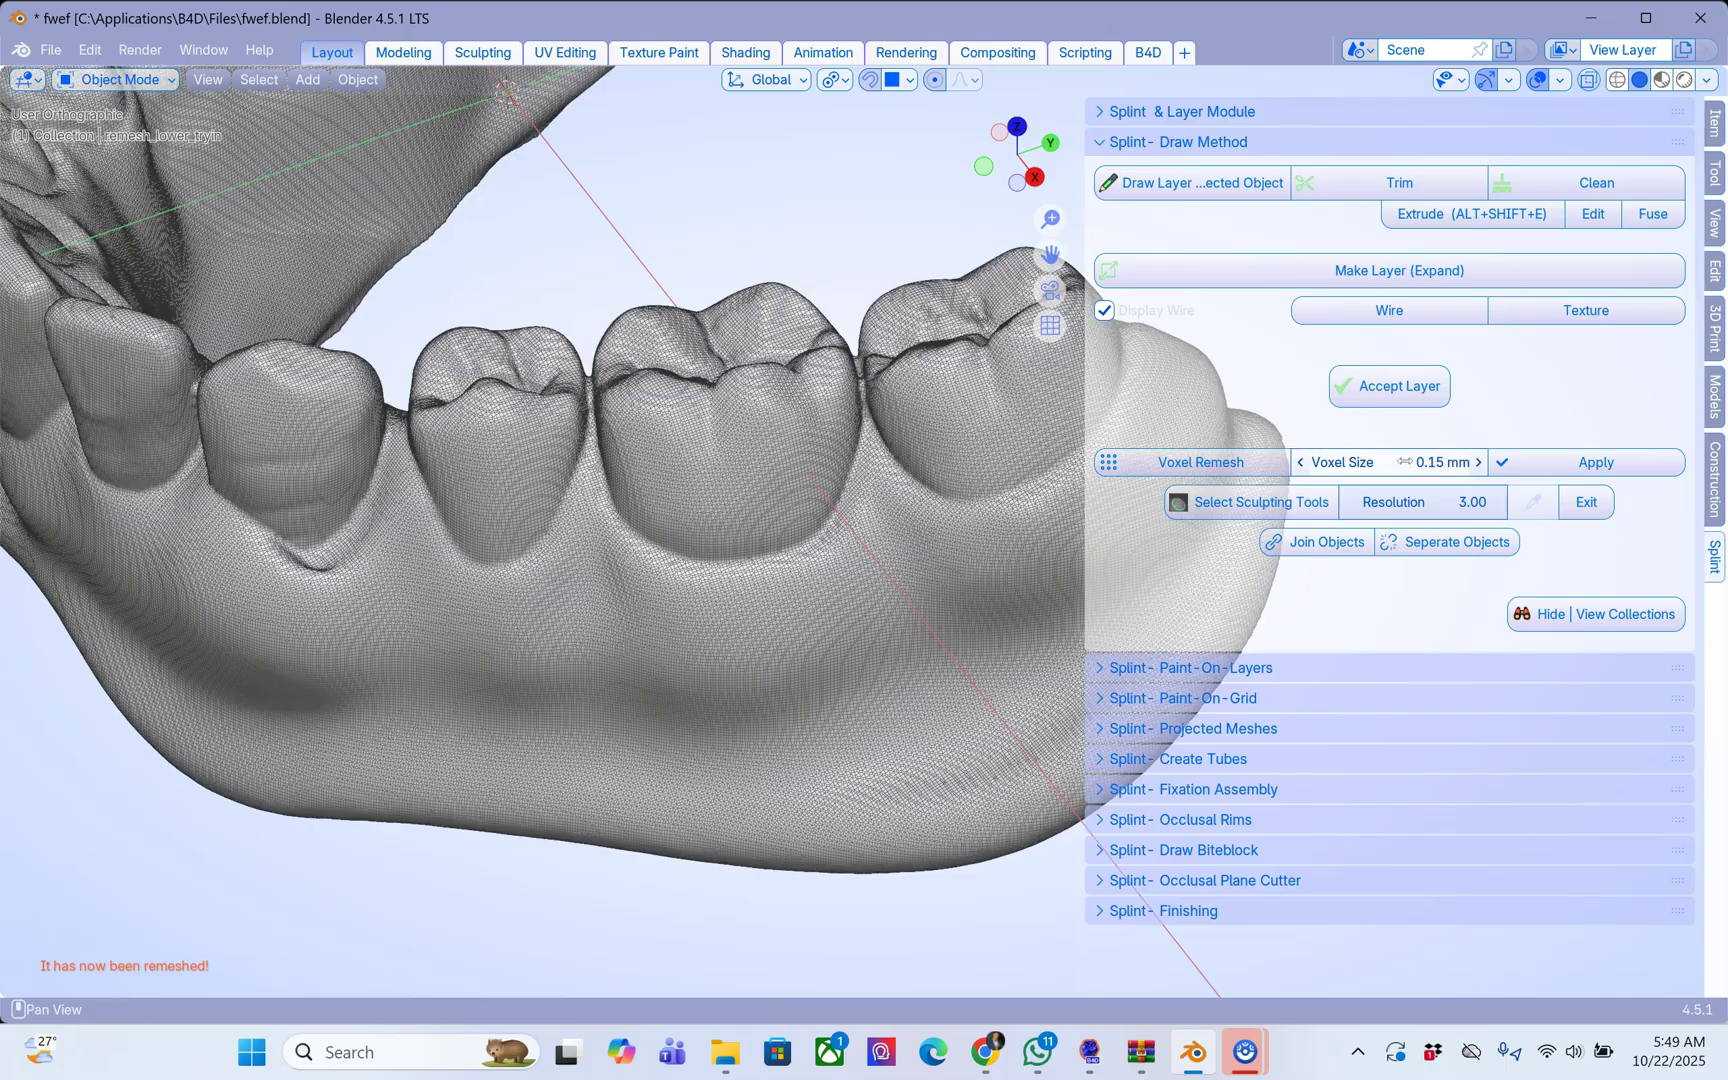
left_click(1620, 462)
Start a draw-layer line on the lower model below the rear molar and move its end point onto the gum margin.
middle_click_drag(961, 445, 960, 445)
left_click(1188, 203)
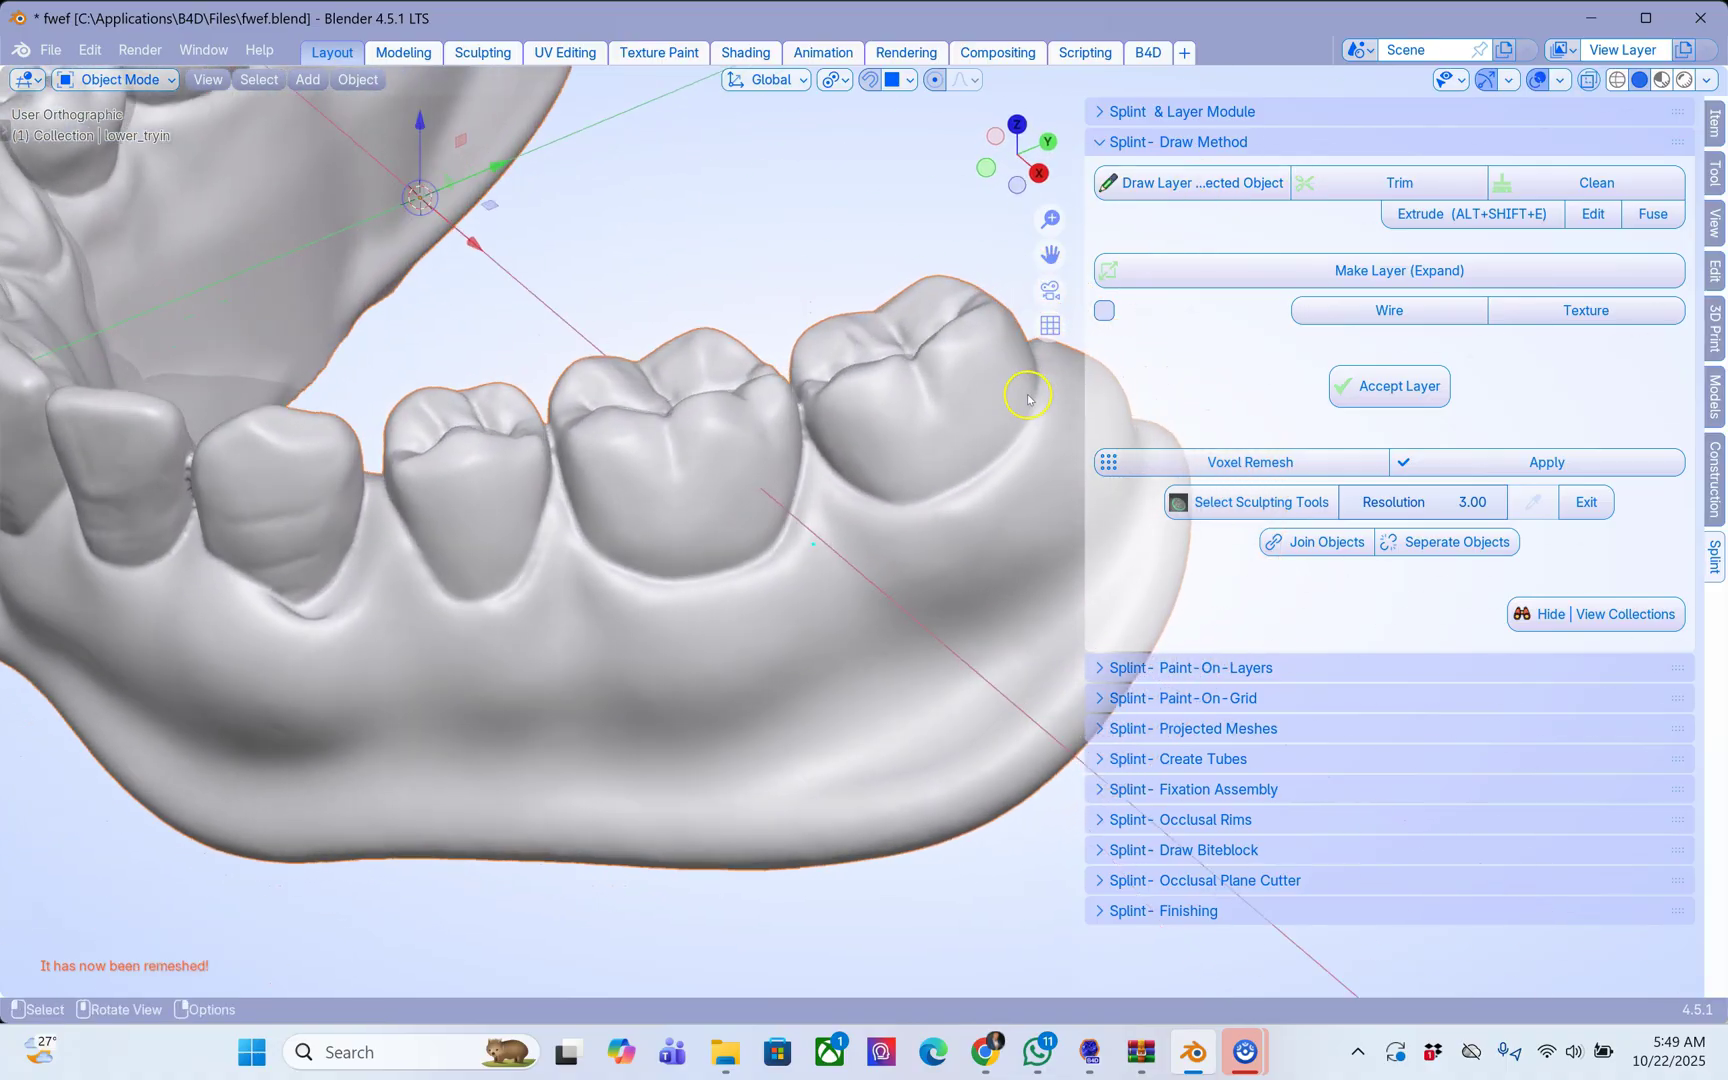
middle_click_drag(866, 500, 805, 600)
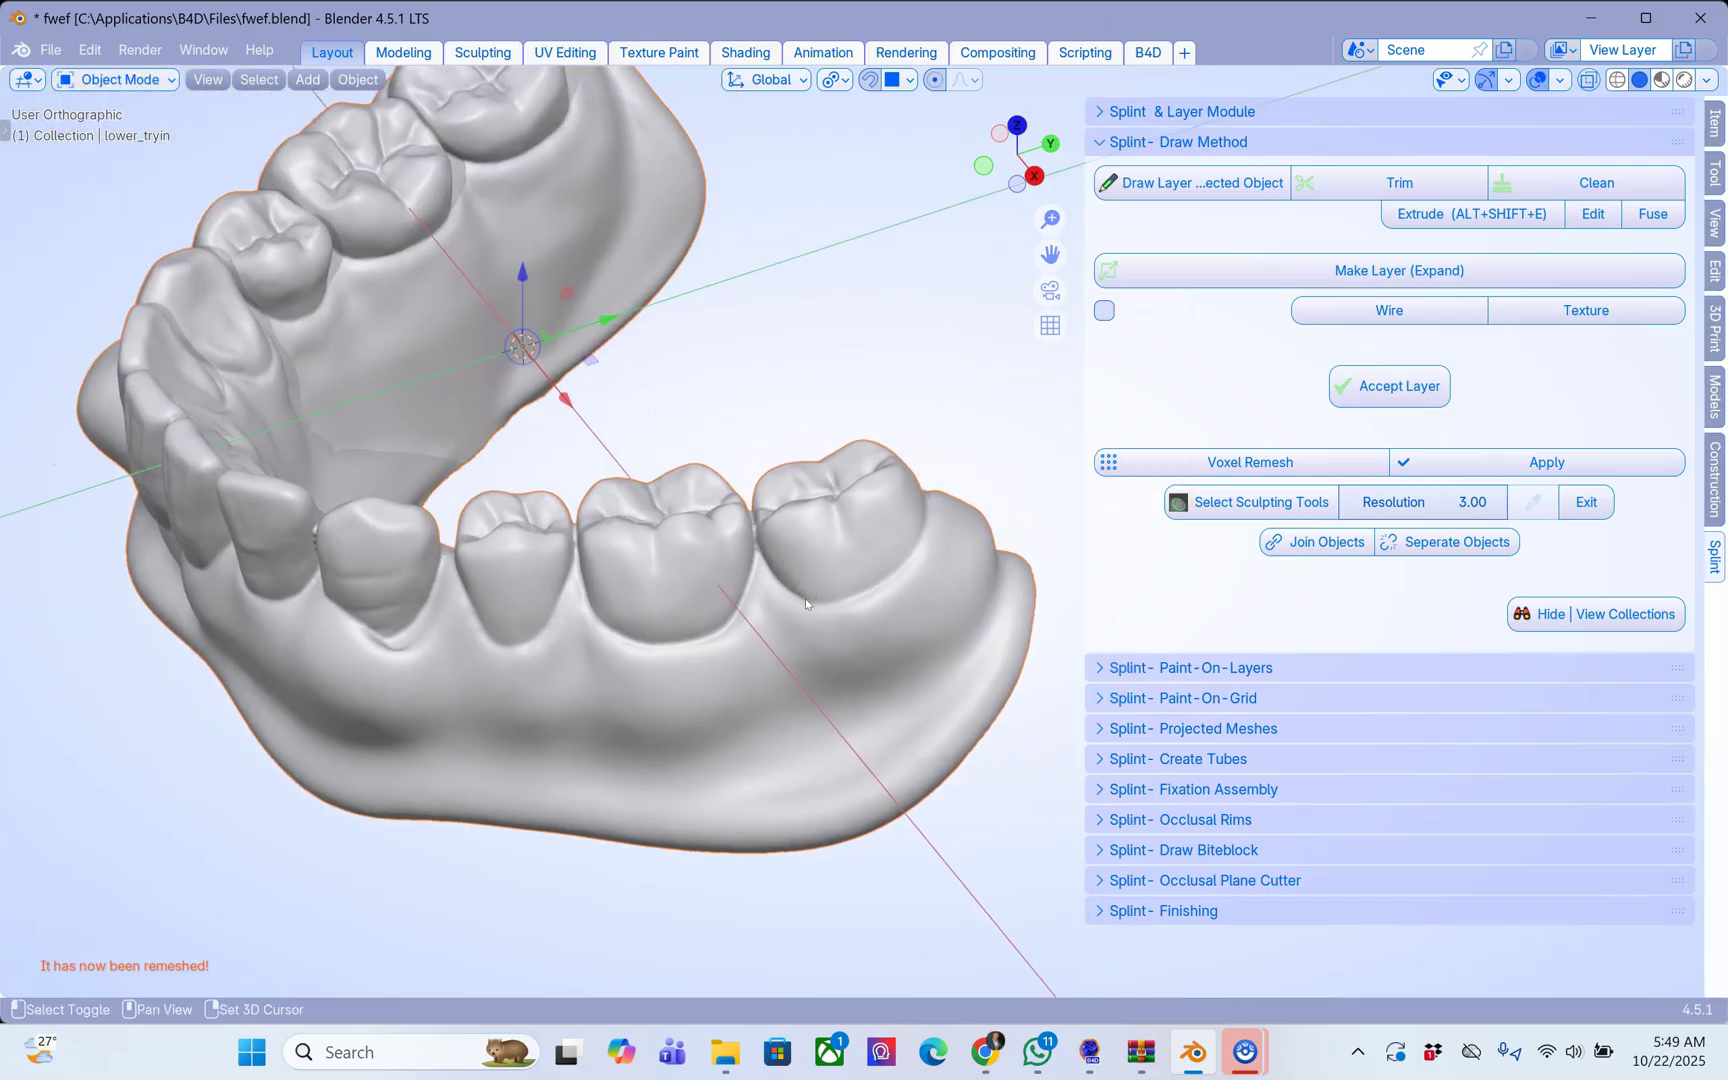
right_click(805, 598, "shift")
scroll(887, 553, "up", 4)
middle_click_drag(866, 523, 778, 378, "shift")
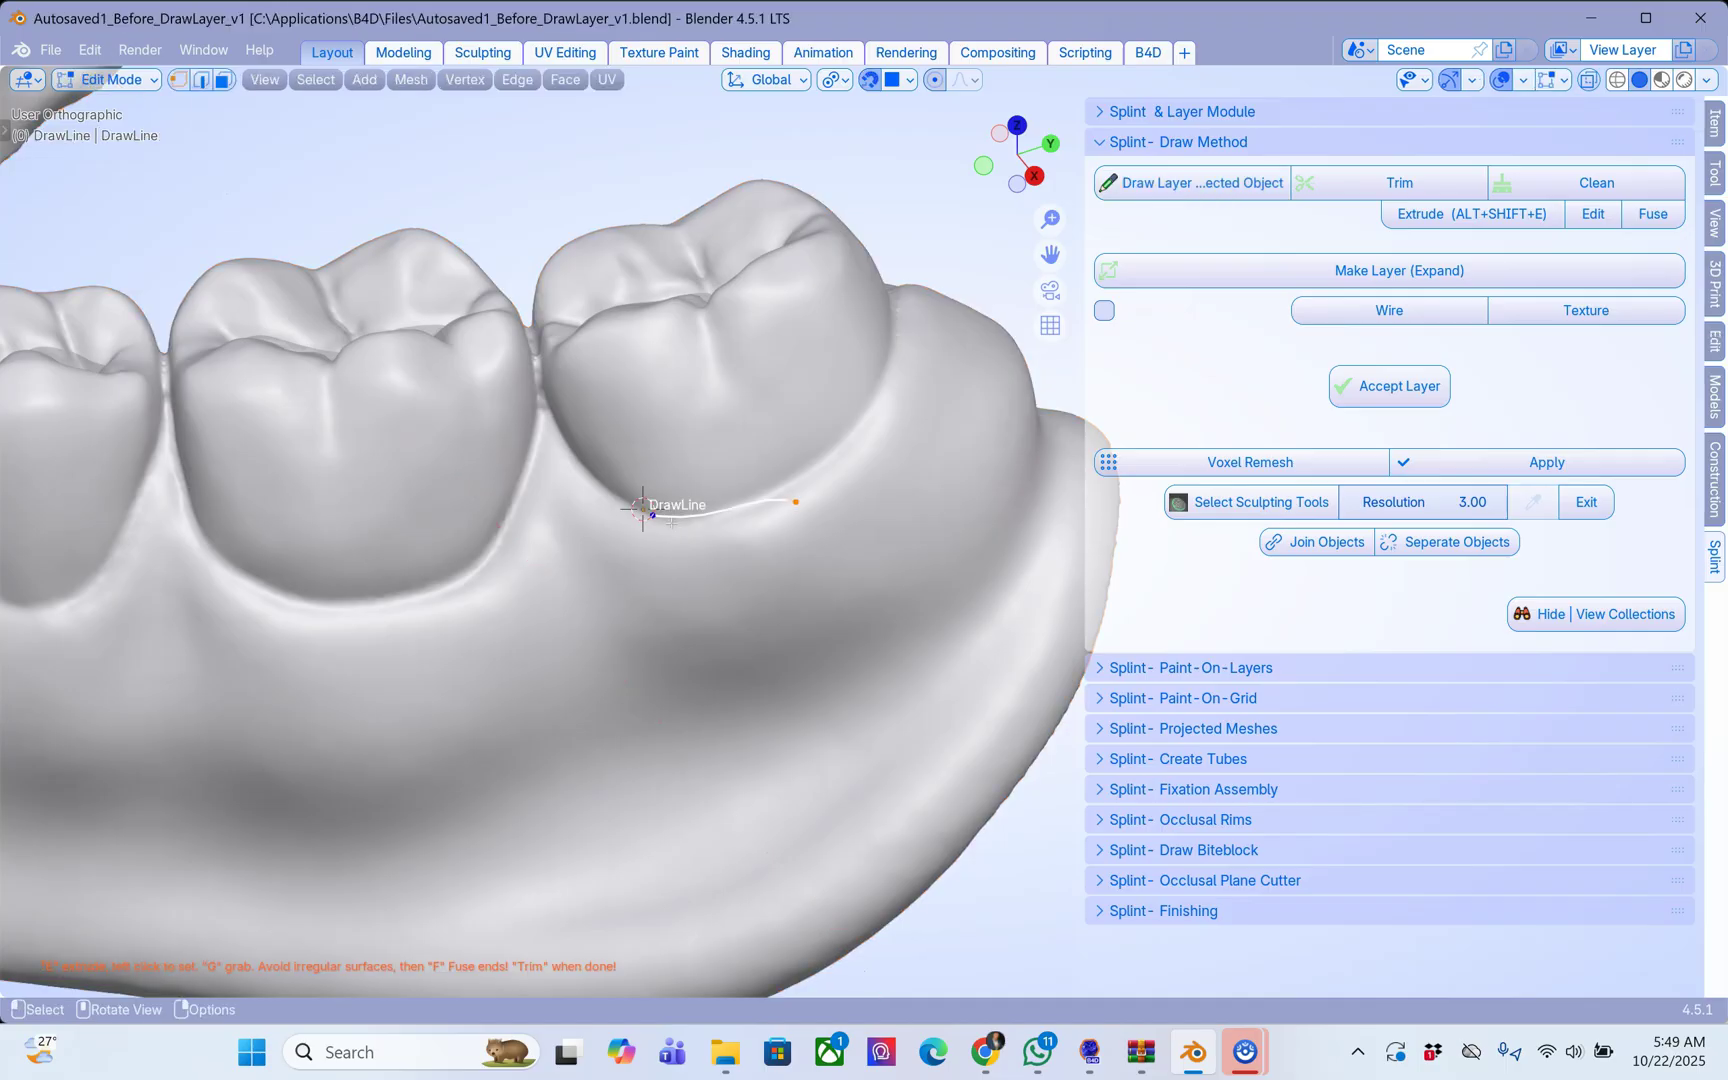
key("g")
left_click(722, 517)
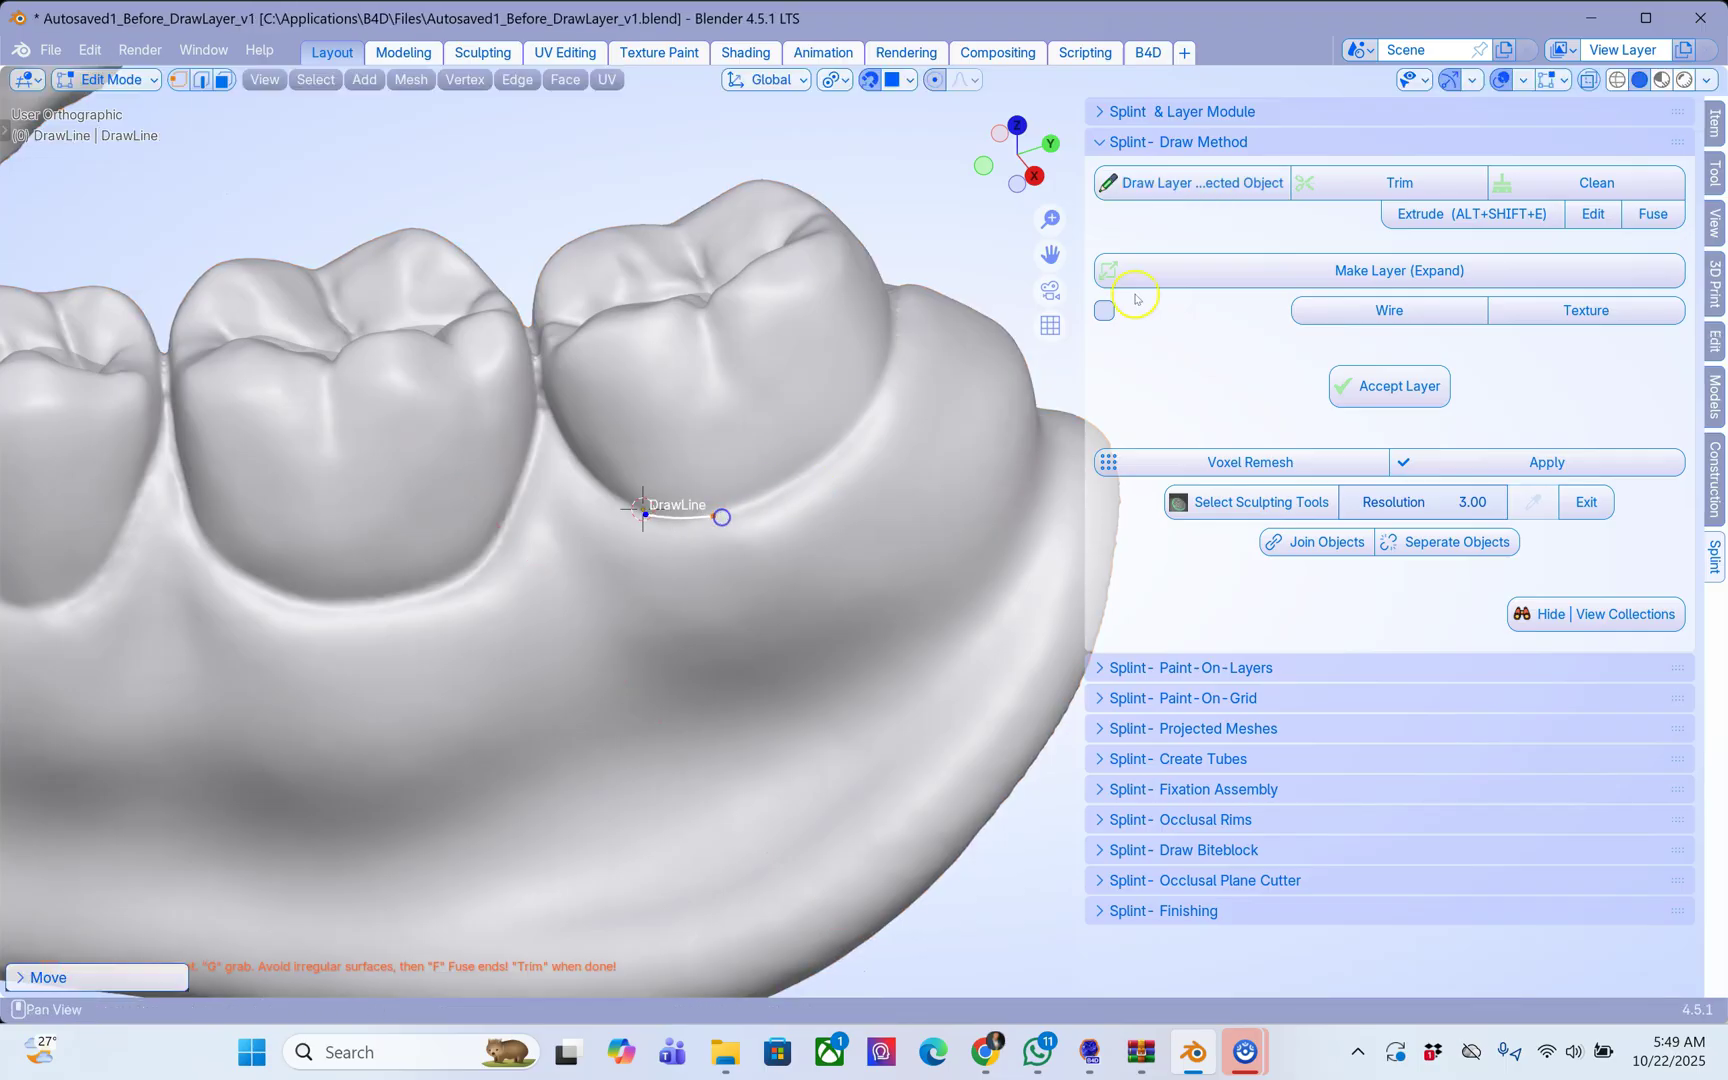
Extrude the line point by point around the back of the rear molar and along its inner gum margin.
left_click(1478, 215)
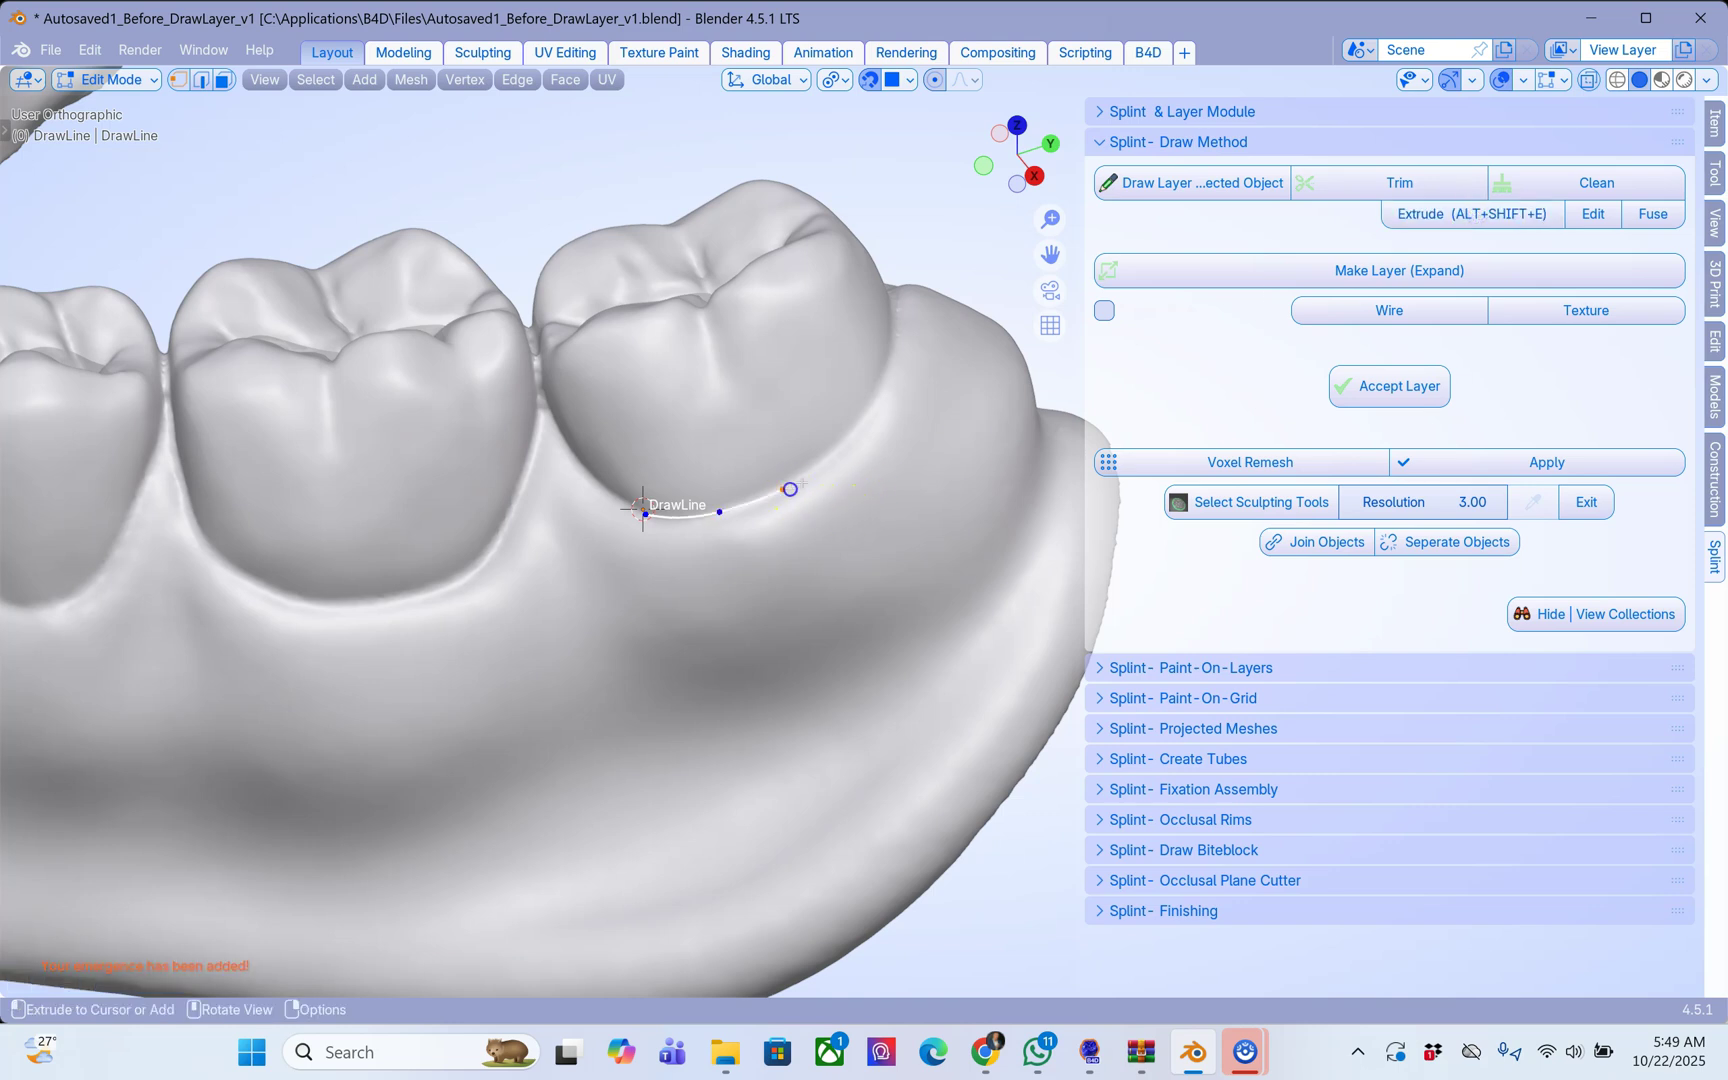
left_click(836, 454)
left_click(867, 407)
middle_click_drag(850, 390, 577, 450)
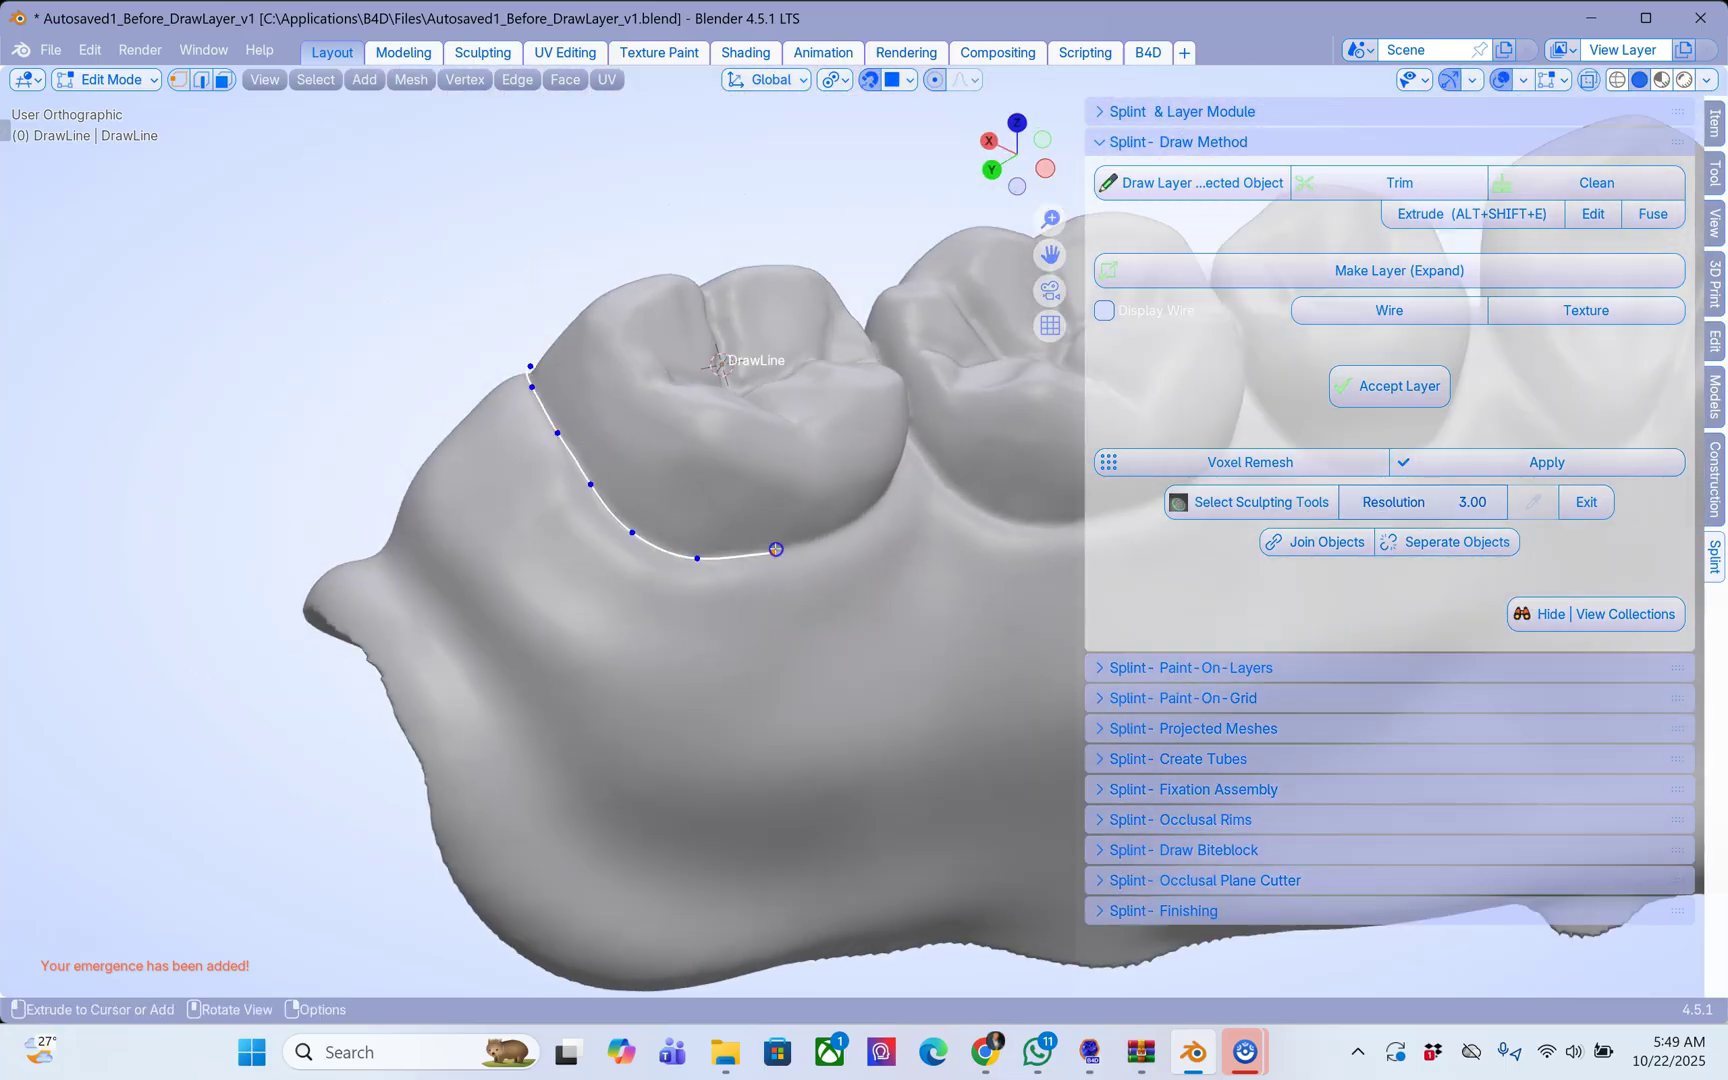
middle_click_drag(776, 549, 473, 556)
left_click(475, 573)
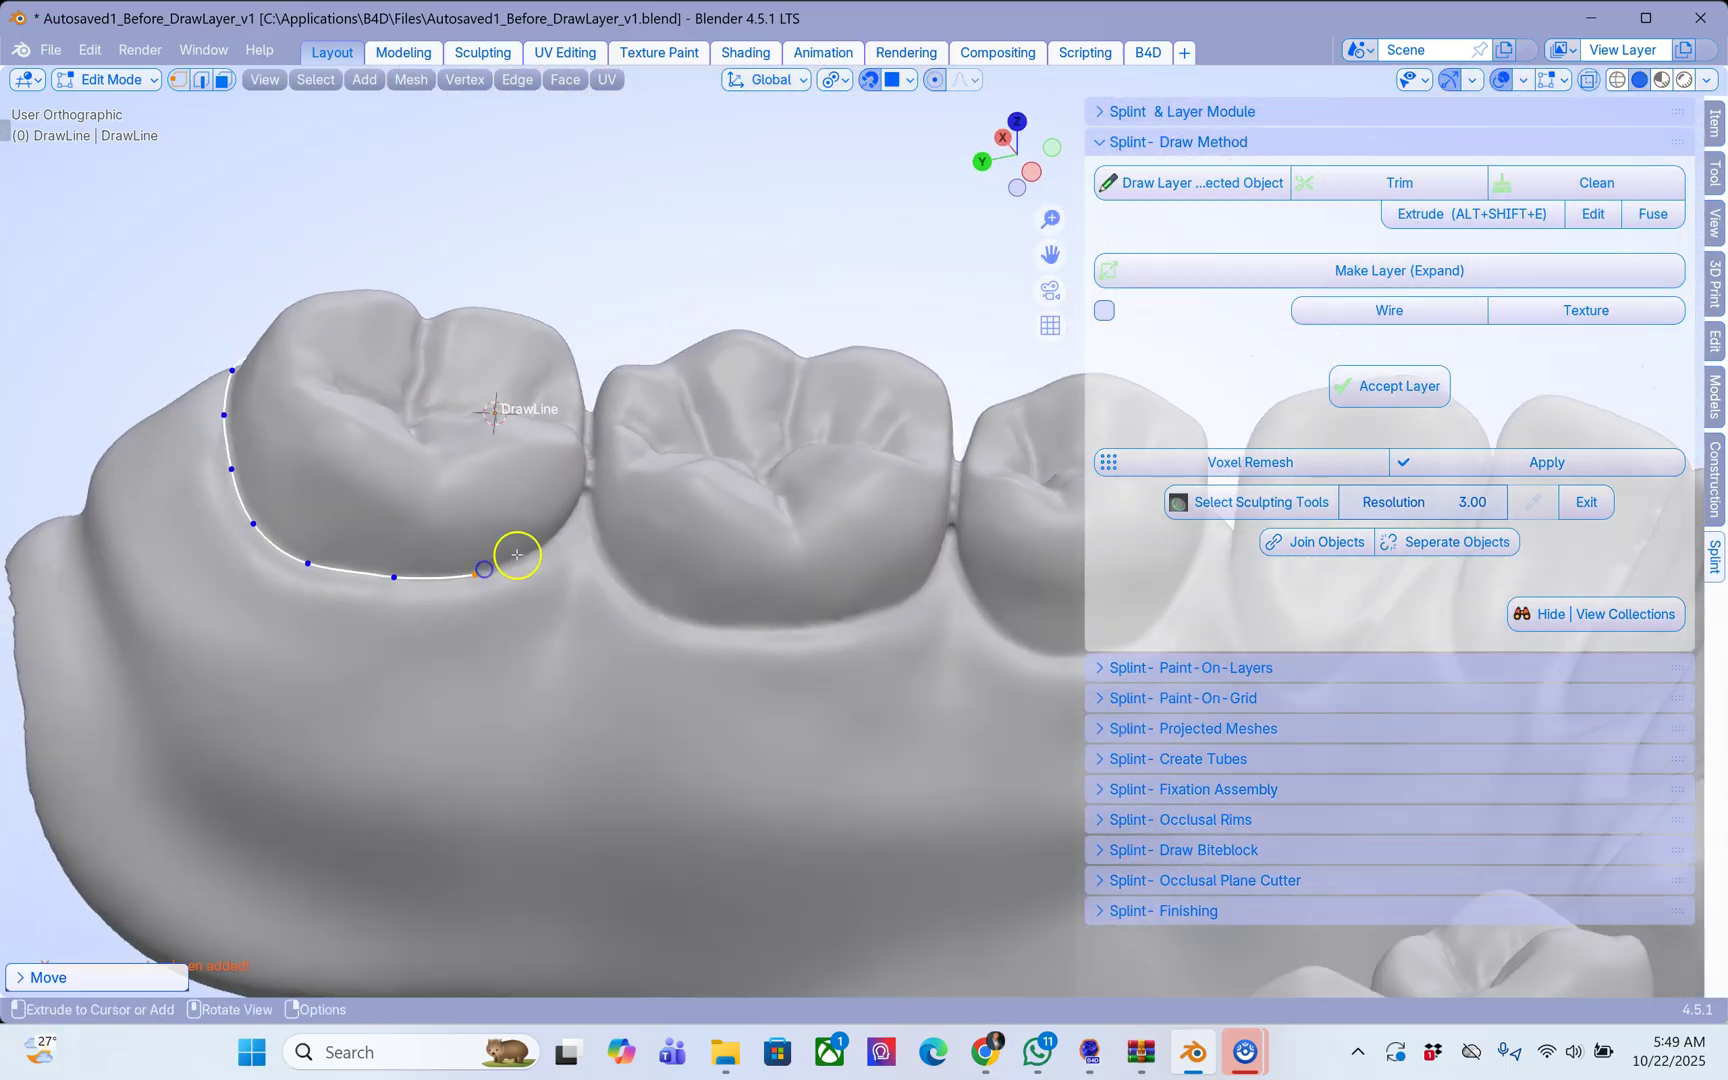
left_click_drag(522, 552, 545, 528)
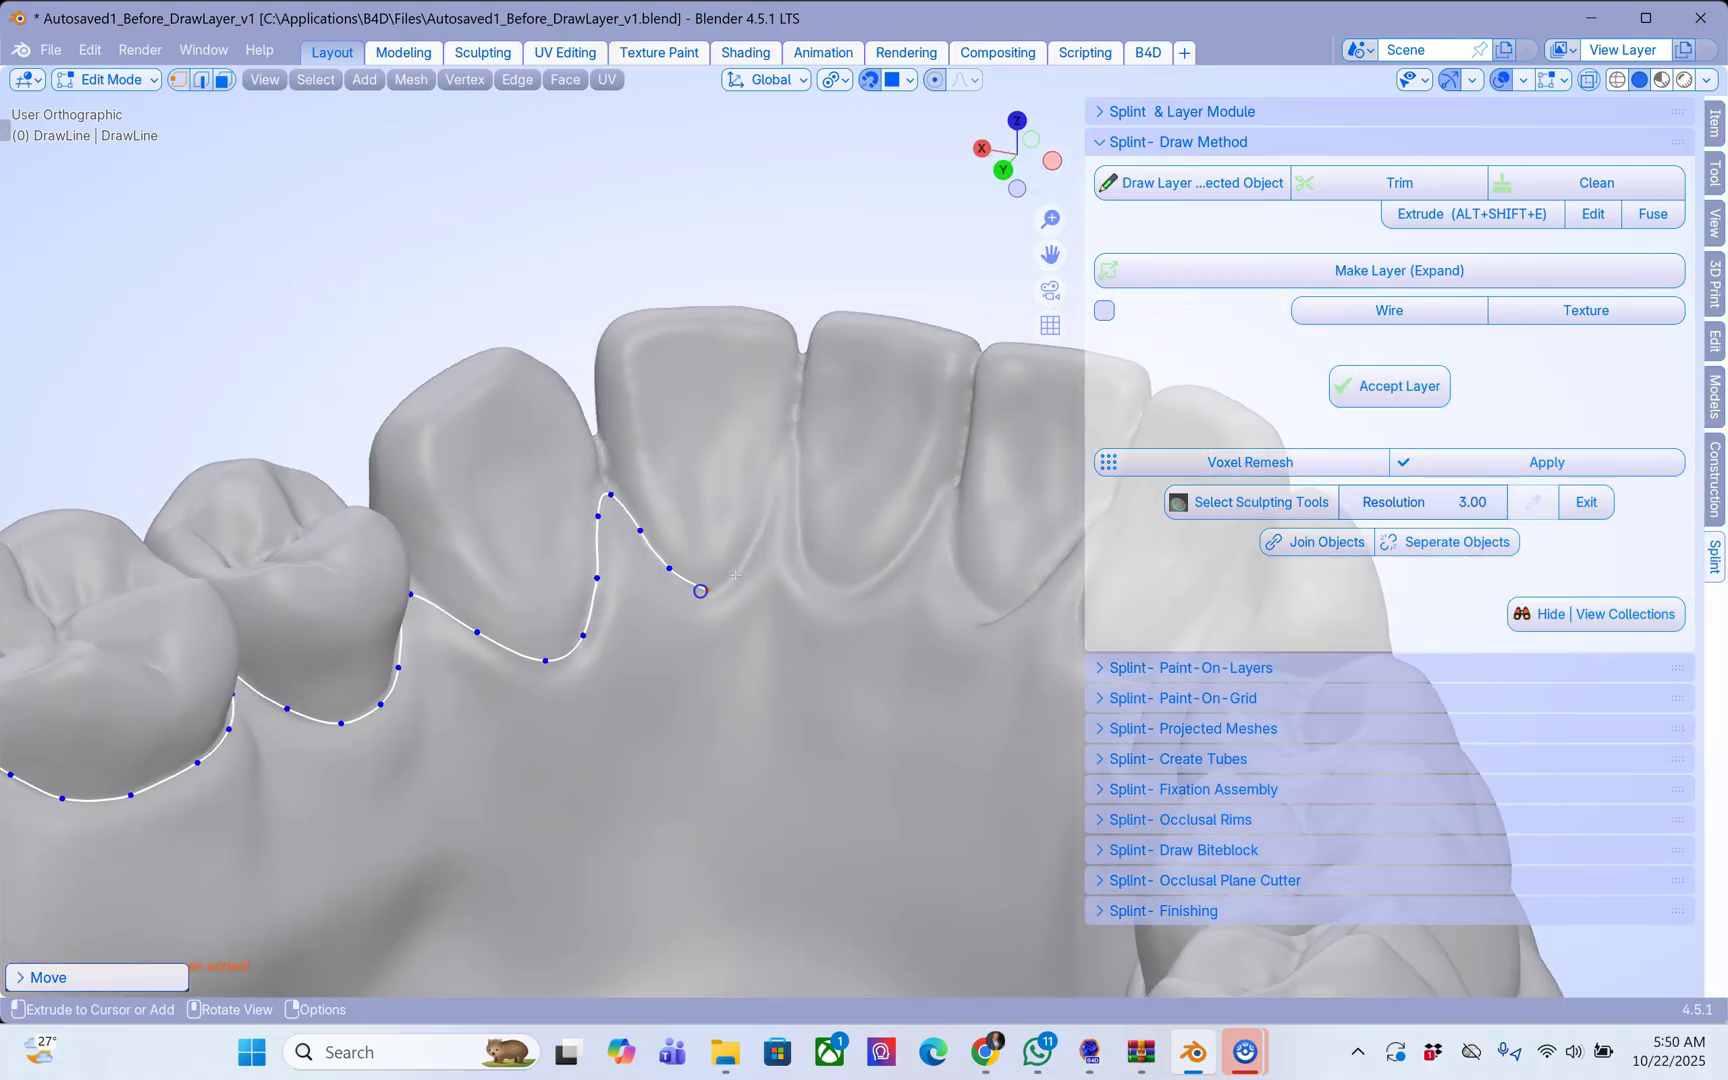
Continue the line along the inner and outer gum margins of the whole arch and fuse its ends into a loop.
left_click(910, 532, "ctrl")
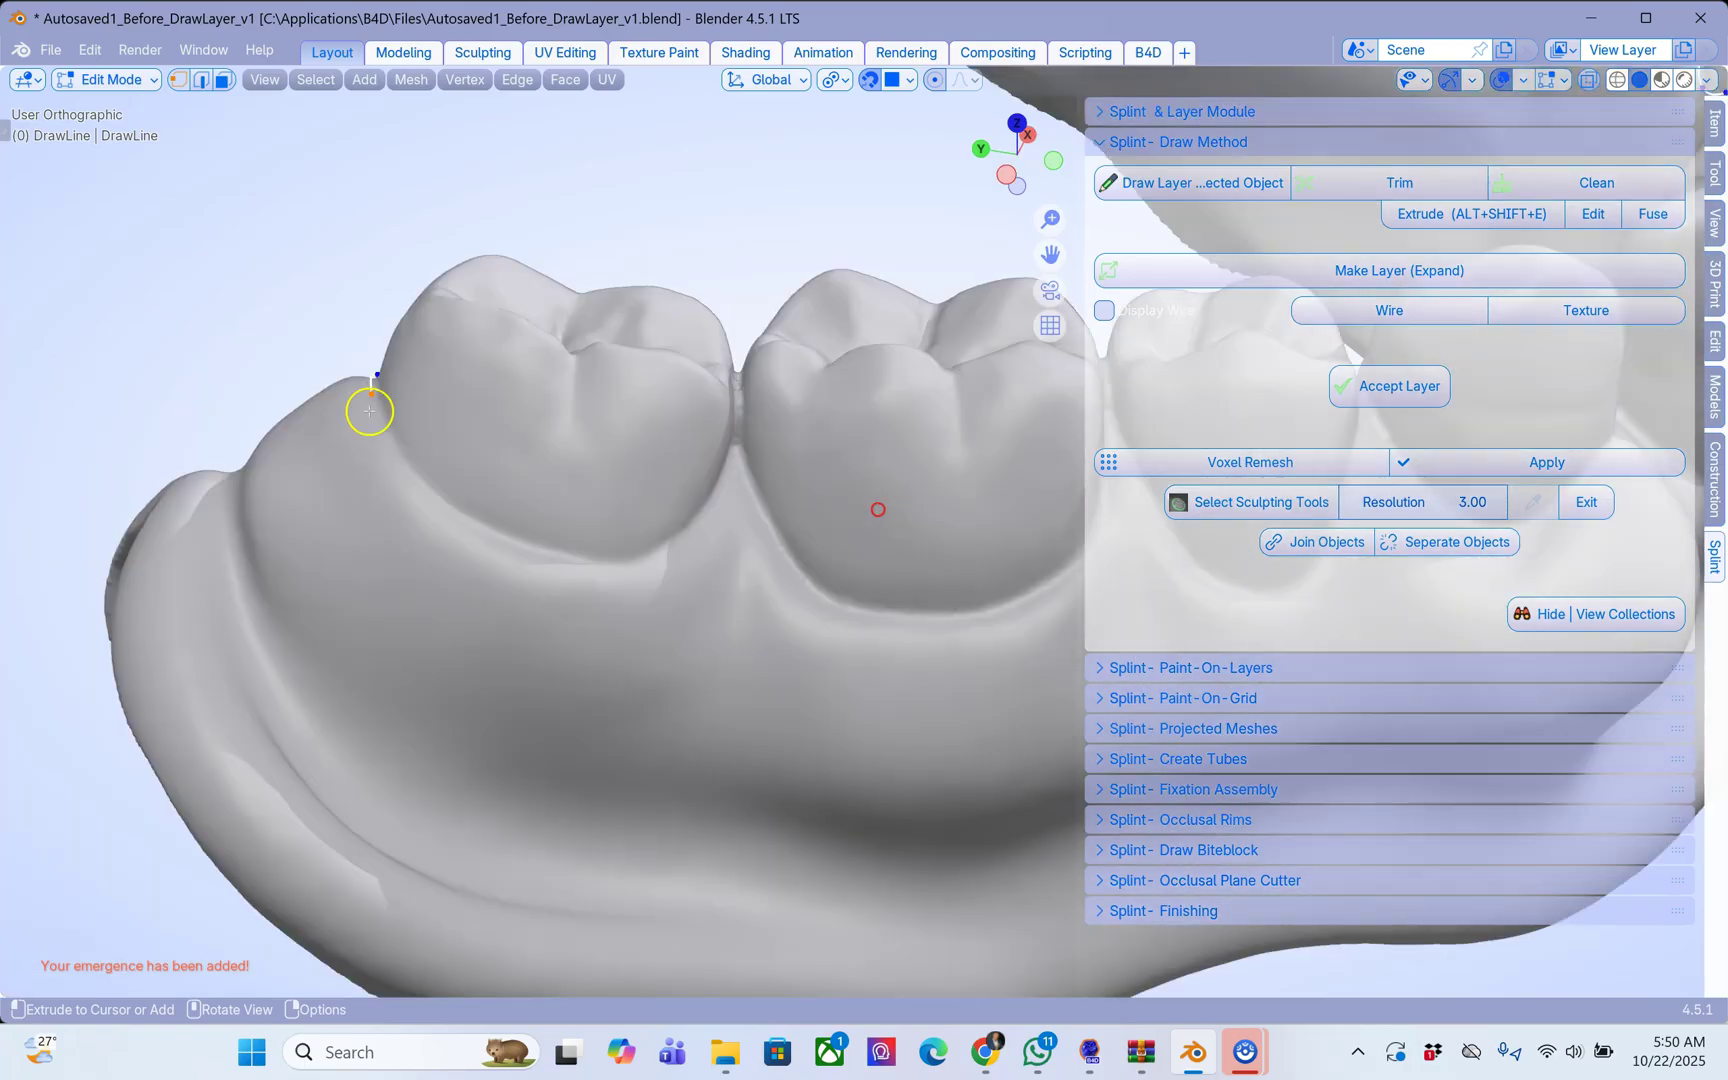
left_click_drag(908, 611, 918, 619)
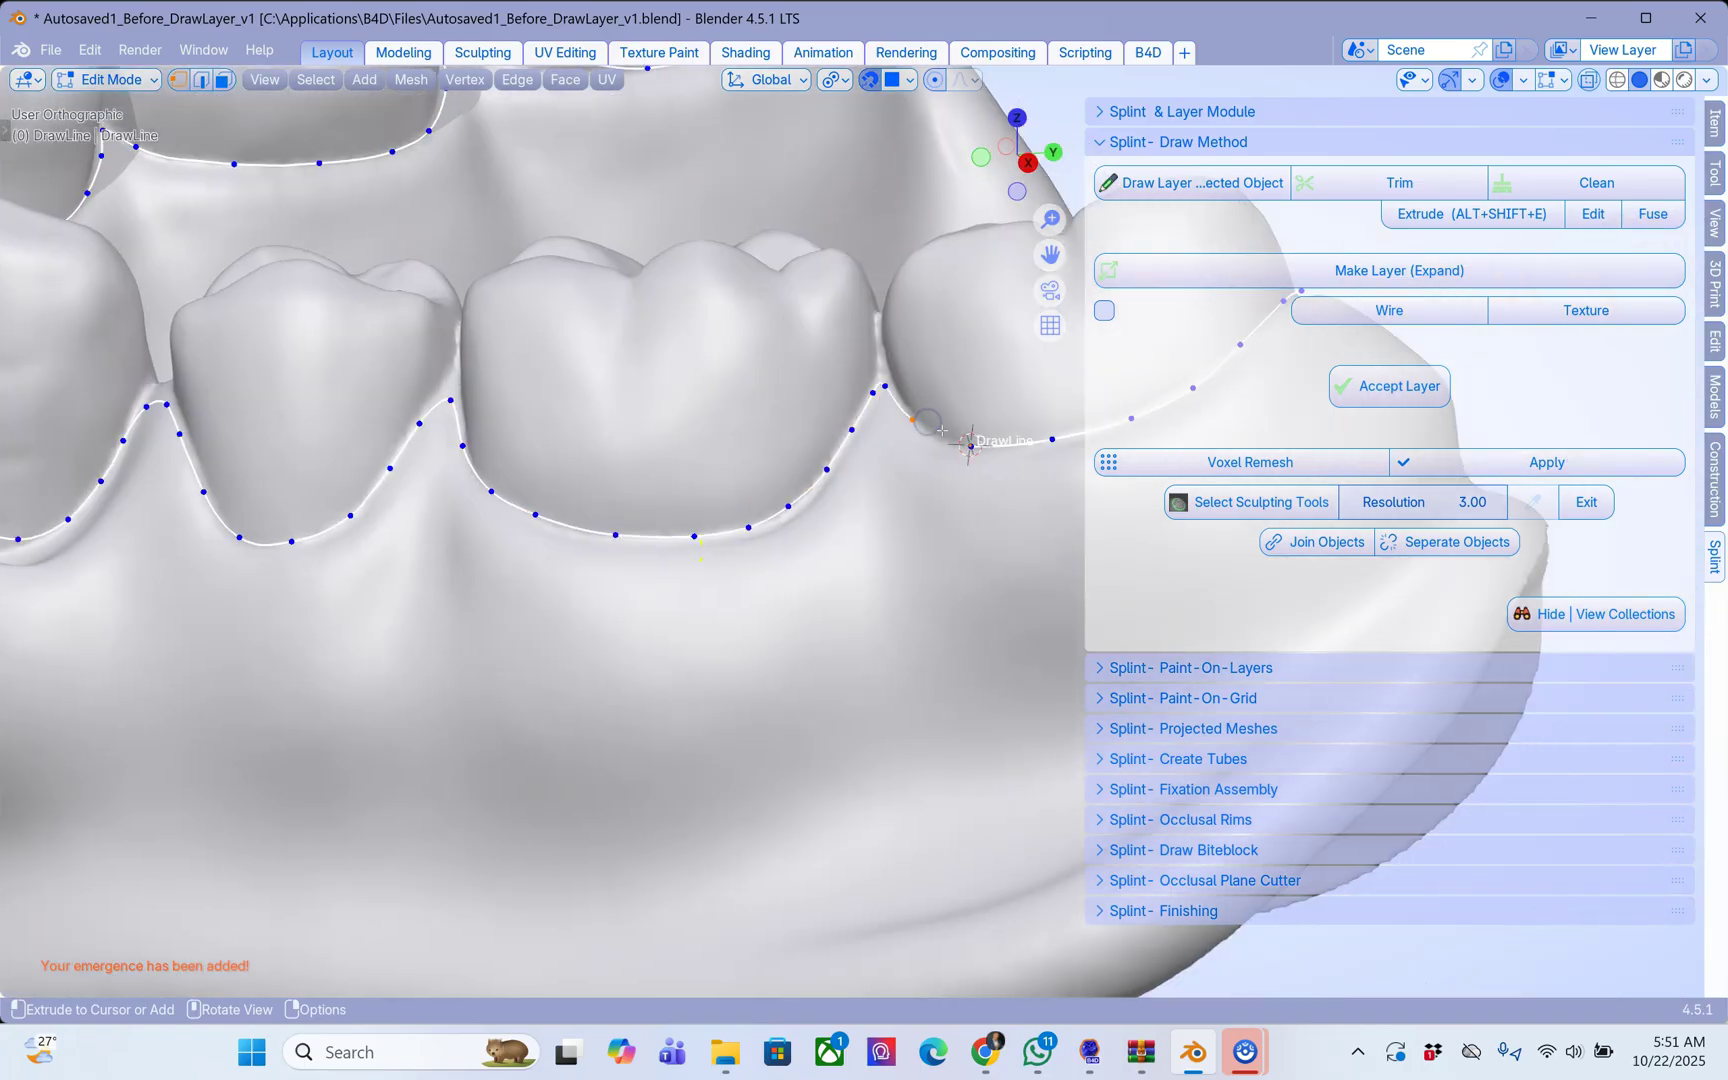
left_click(938, 432)
left_click(1658, 215)
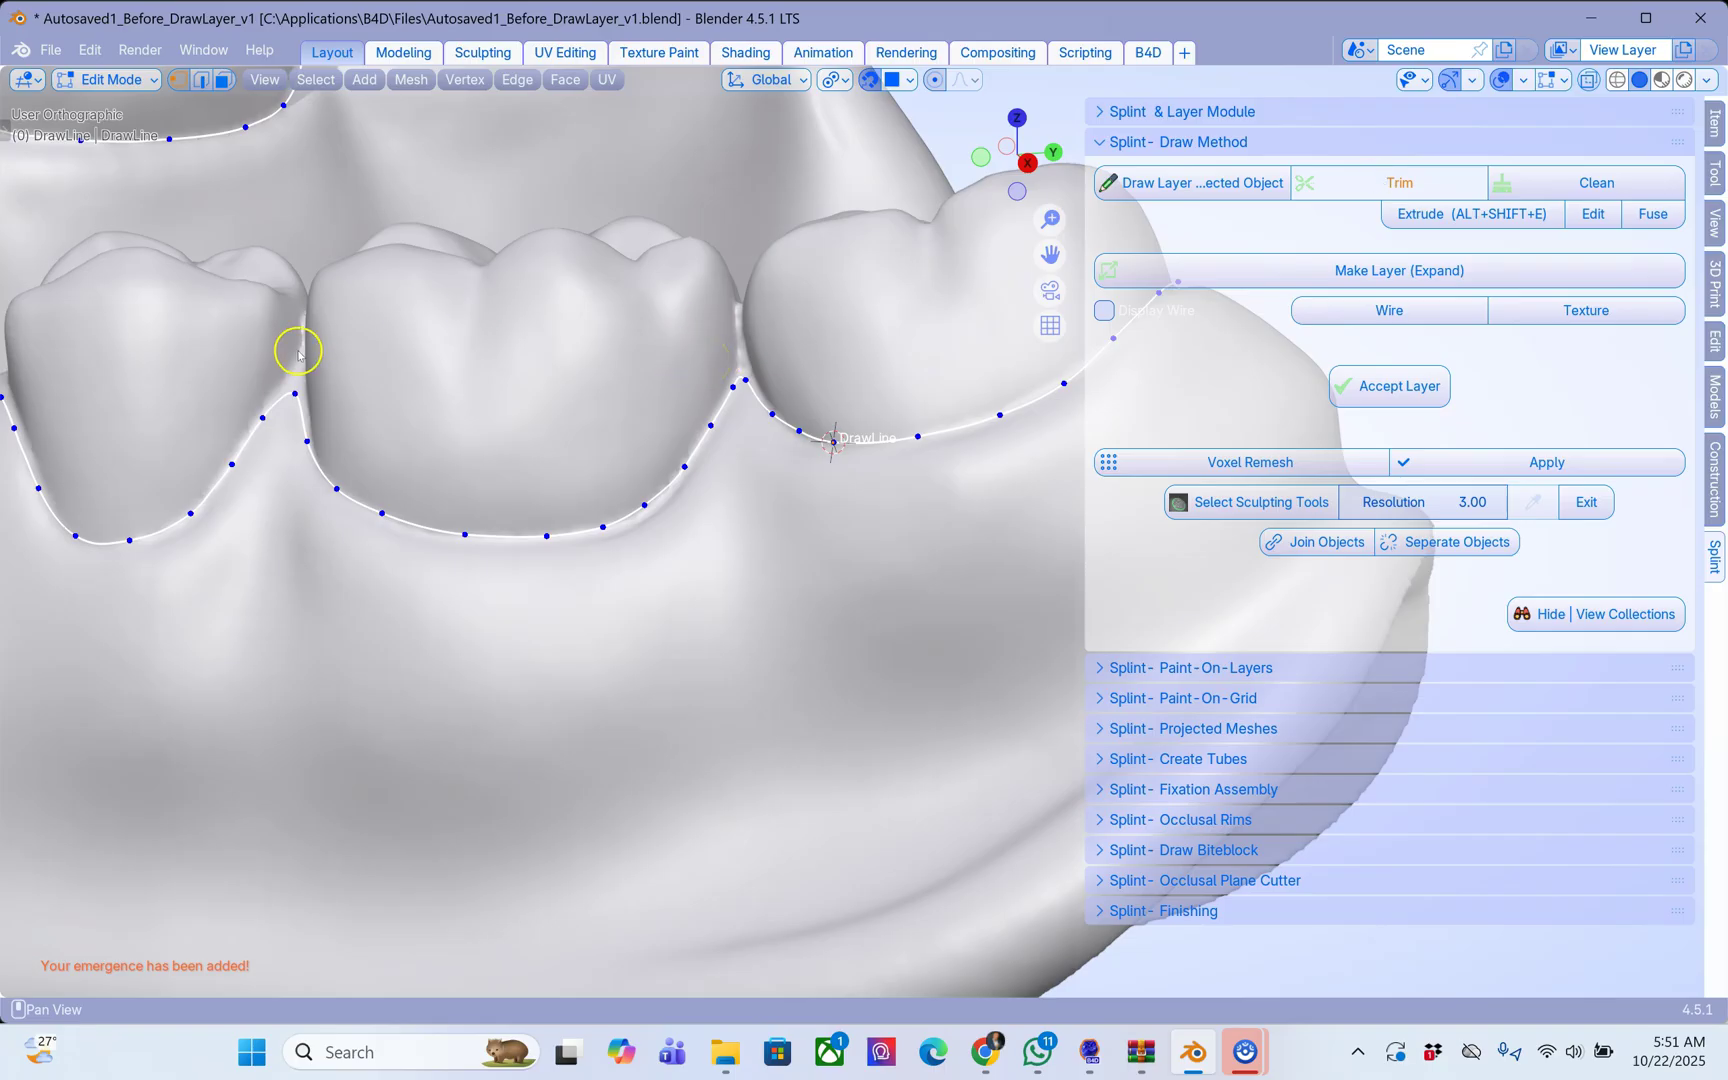
Trim out the tooth surface enclosed by the loop and expand it into a splint layer.
left_click(541, 329)
middle_click_drag(454, 315, 630, 276)
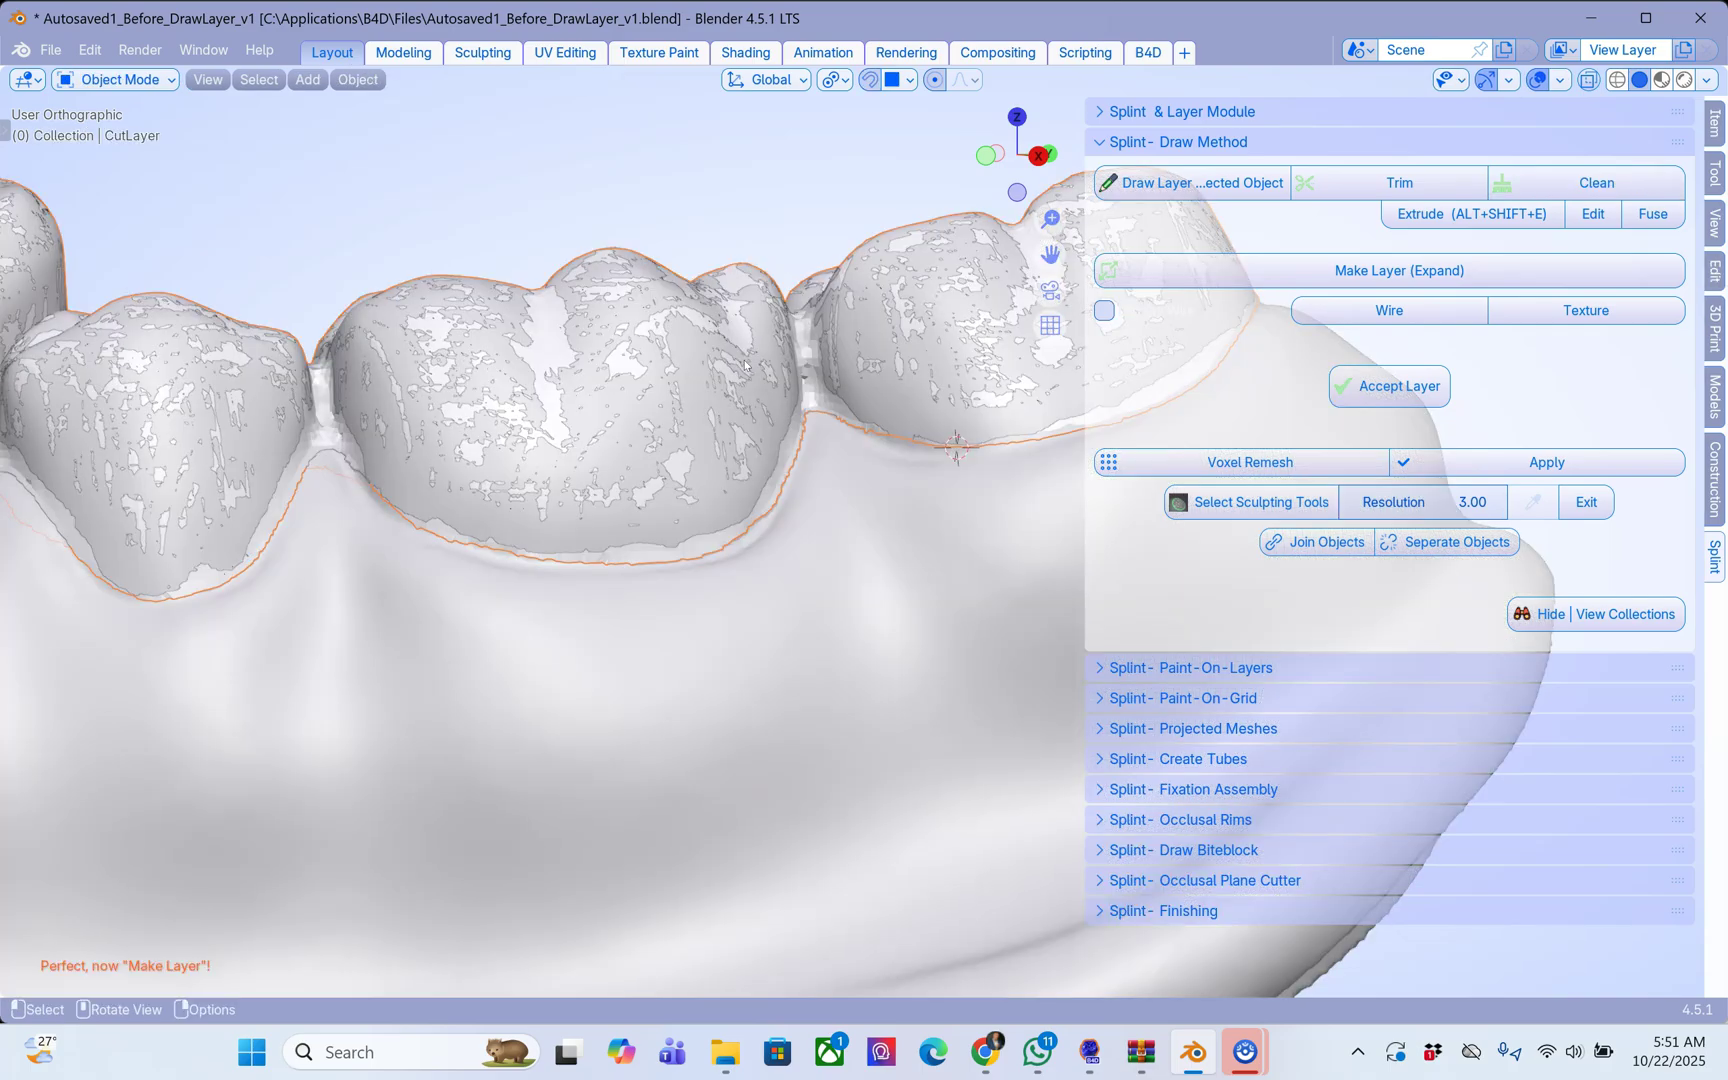
middle_click_drag(527, 368, 527, 368)
scroll(527, 368, "down", 3)
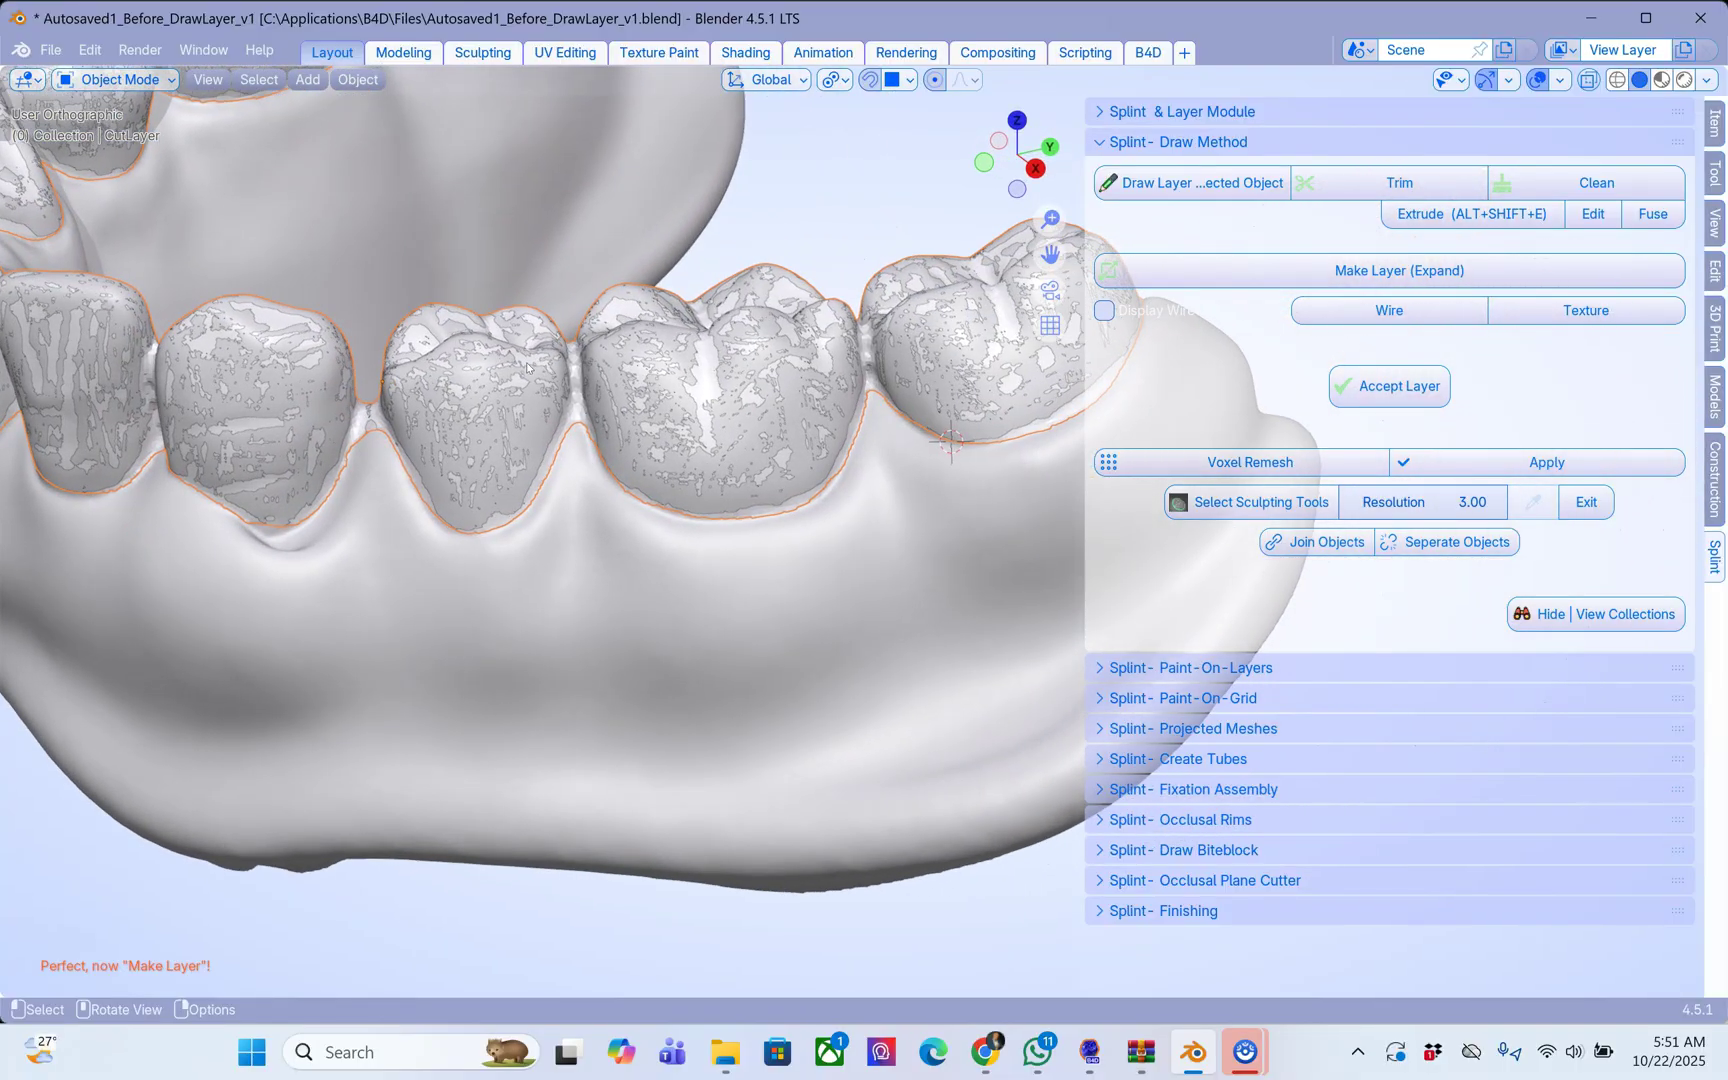
left_click(1381, 270)
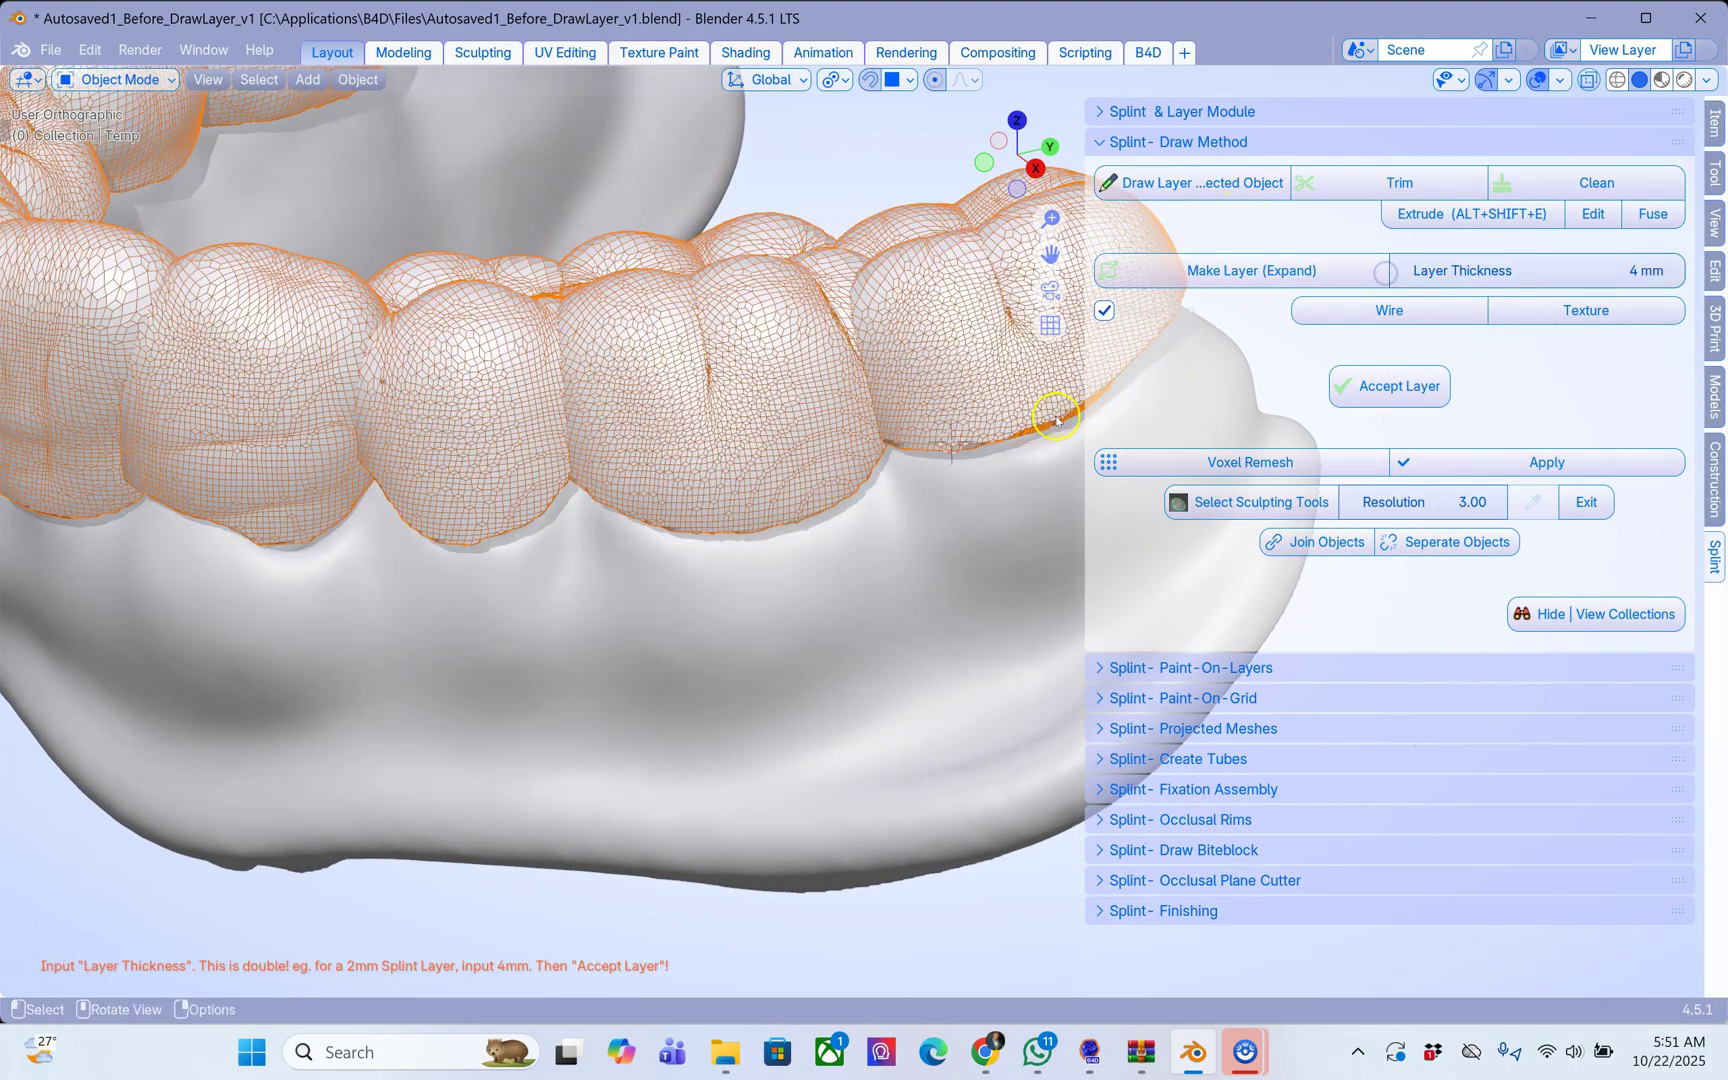
Clip the view to a narrow slice across the arch and examine the layer's cross-section around the tooth.
middle_click_drag(1045, 421, 955, 455)
key("alt+b")
left_click_drag(731, 254, 787, 880)
middle_click_drag(778, 720, 507, 698)
scroll(300, 590, "up", 2)
middle_click_drag(256, 586, 1211, 713, "shift")
scroll(620, 552, "up", 4)
middle_click_drag(699, 552, 474, 584, "shift")
scroll(474, 584, "up", 1)
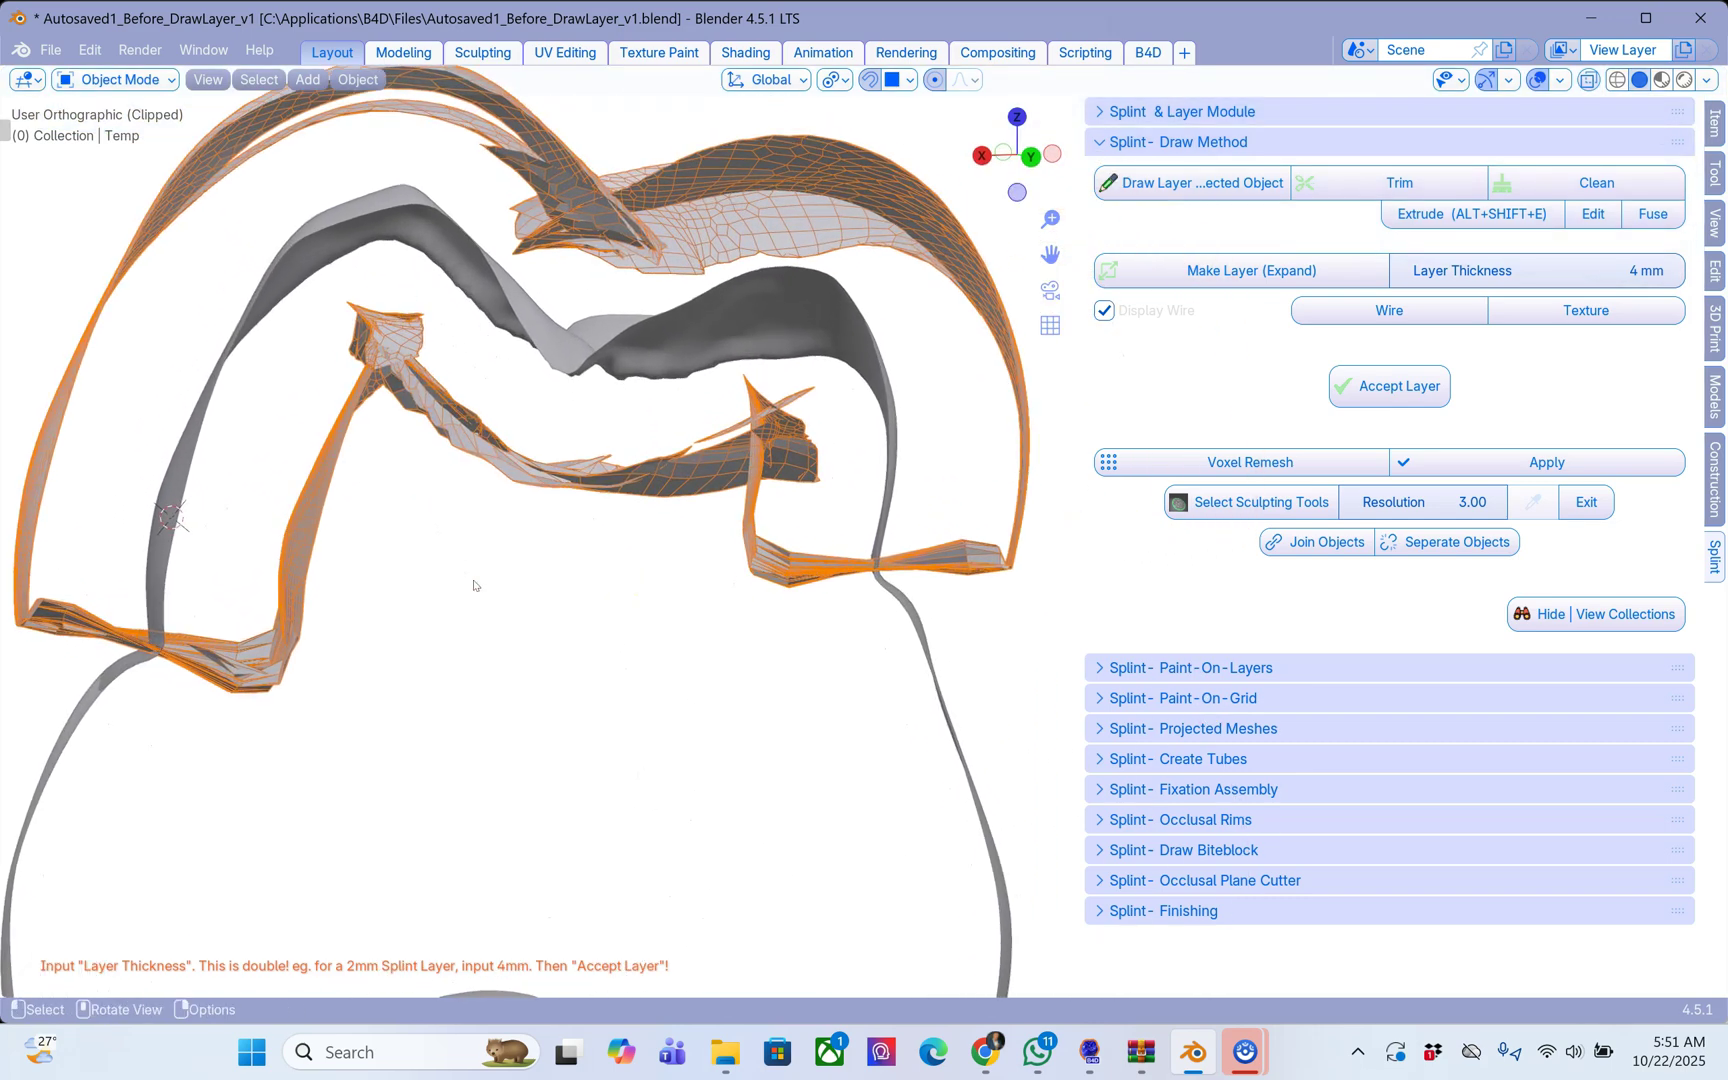
scroll(422, 375, "up", 1)
scroll(457, 368, "down", 1)
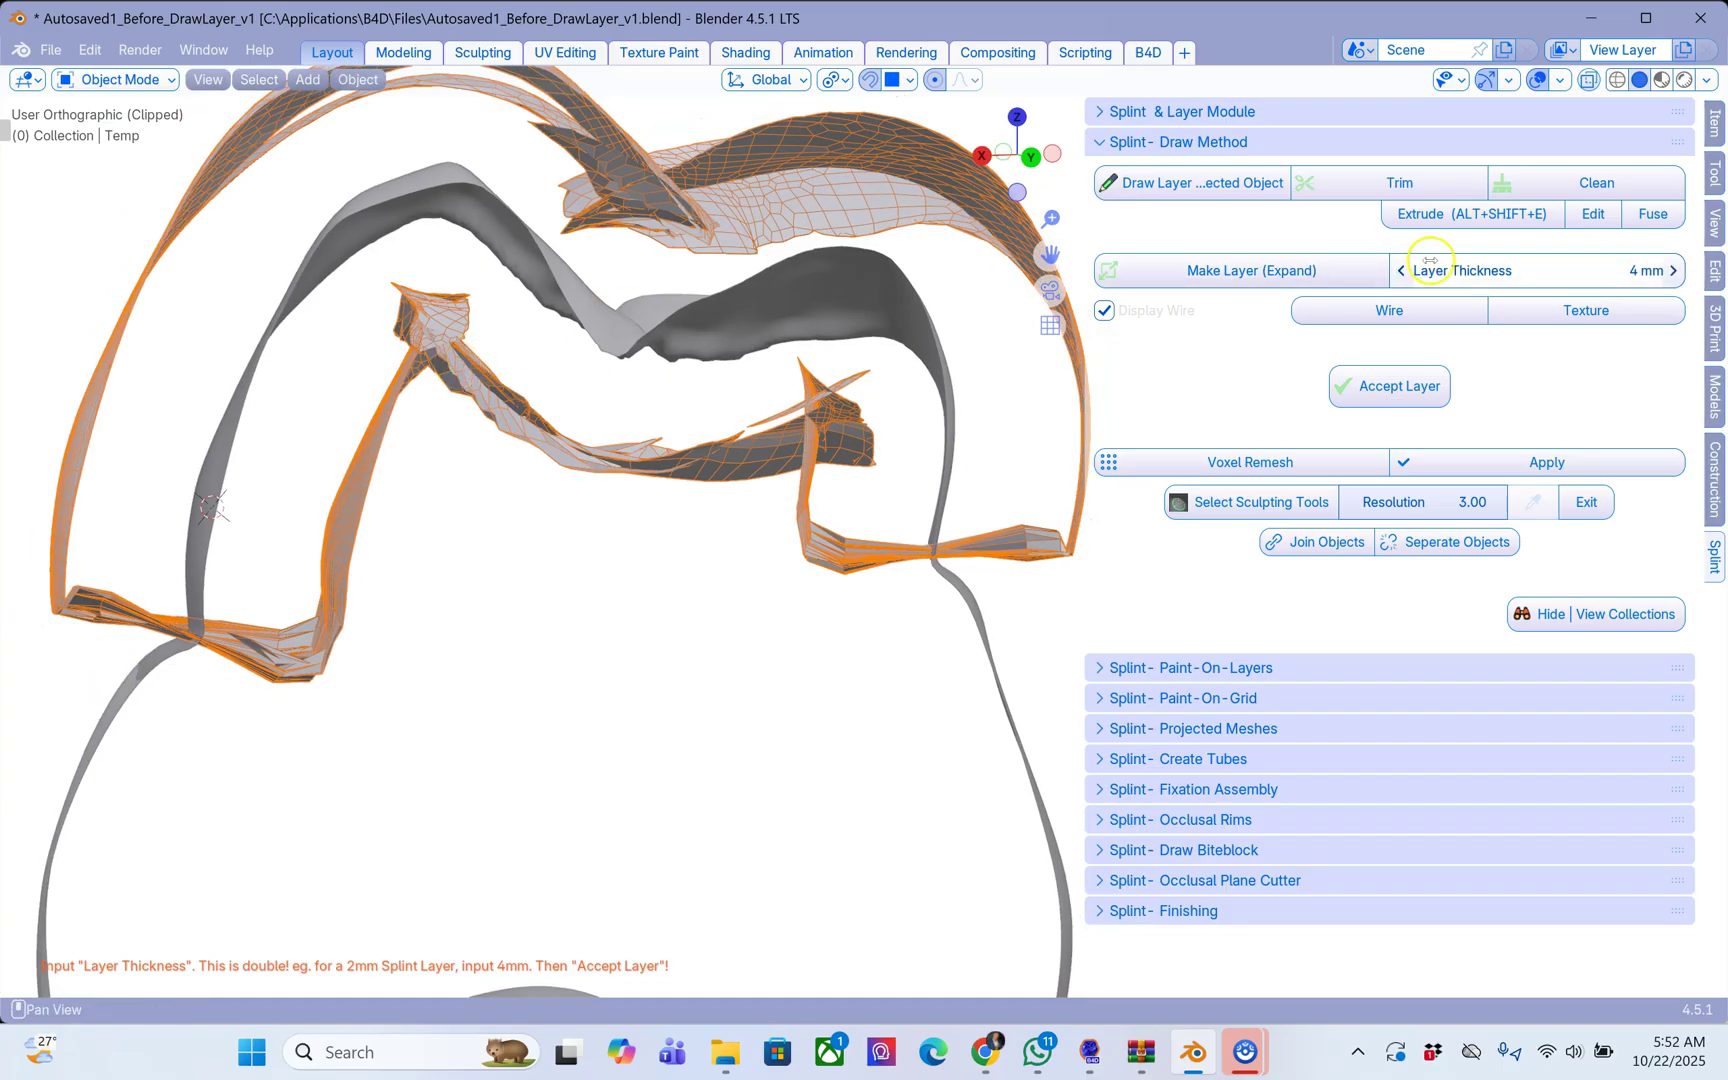
Set the layer thickness to 3 mm and preview the layer in wire display before restoring the textured display.
left_click(1609, 266)
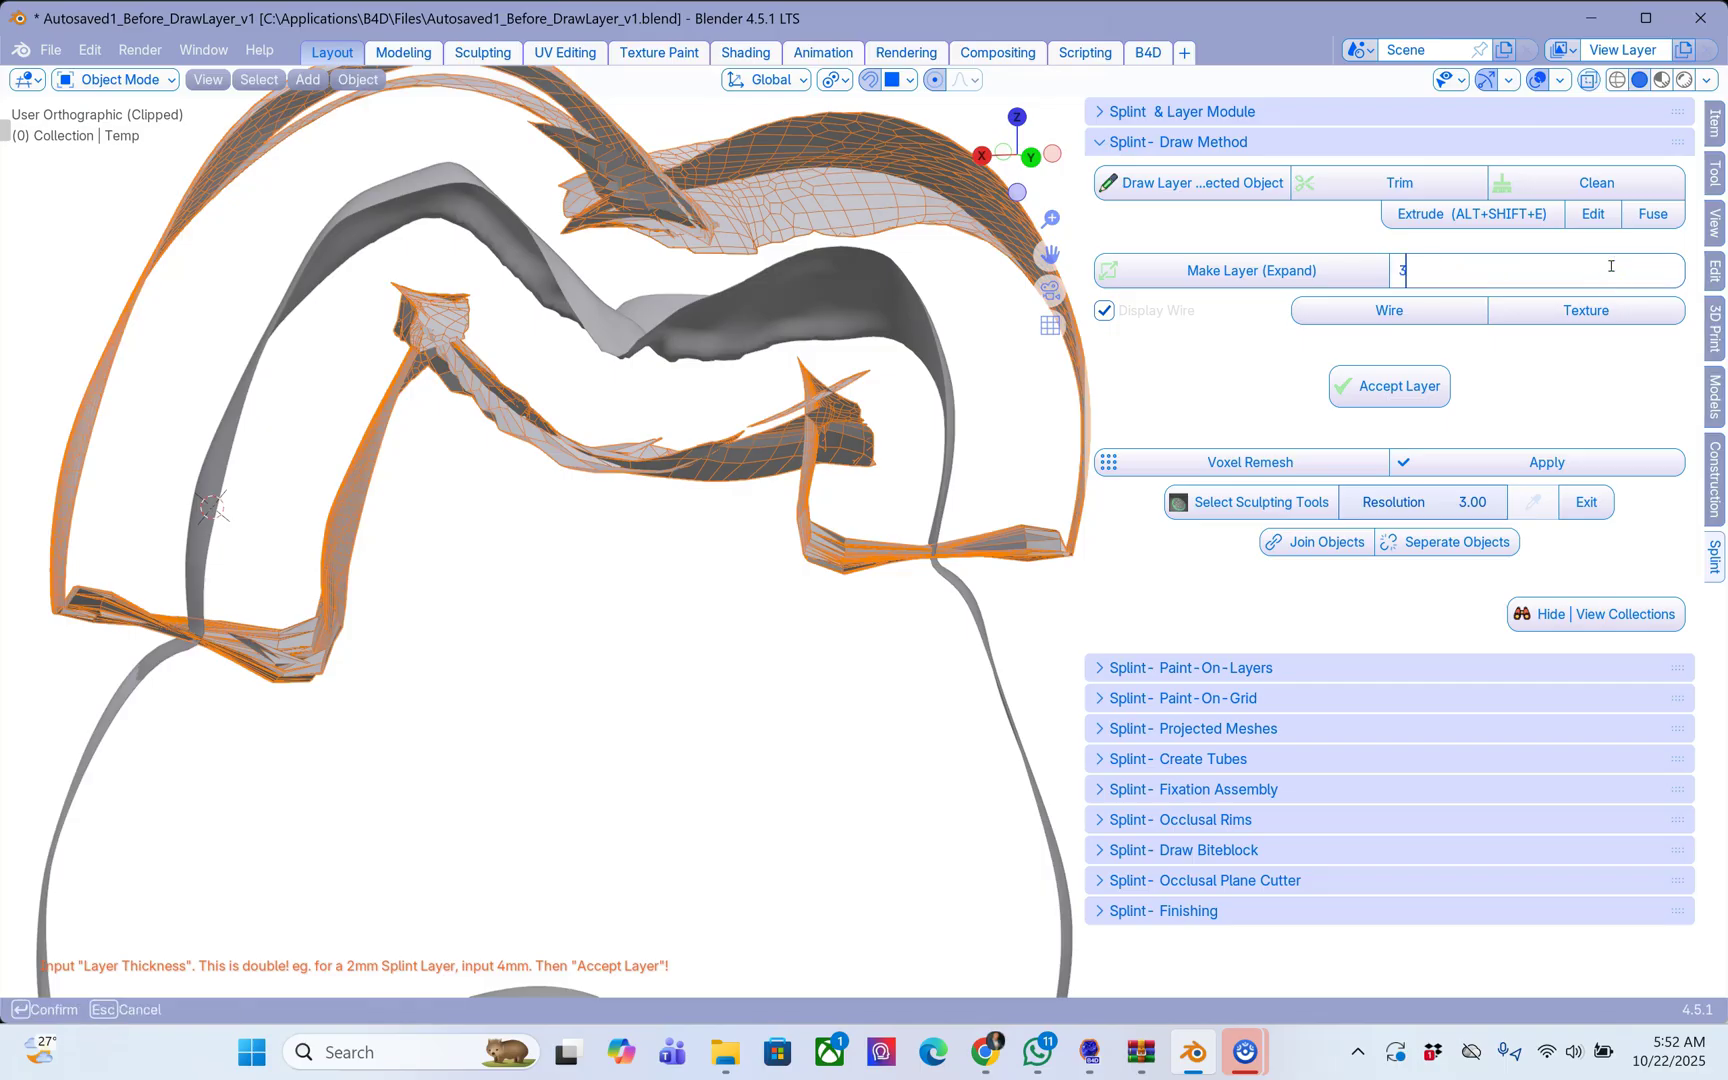
type("3")
key("Return")
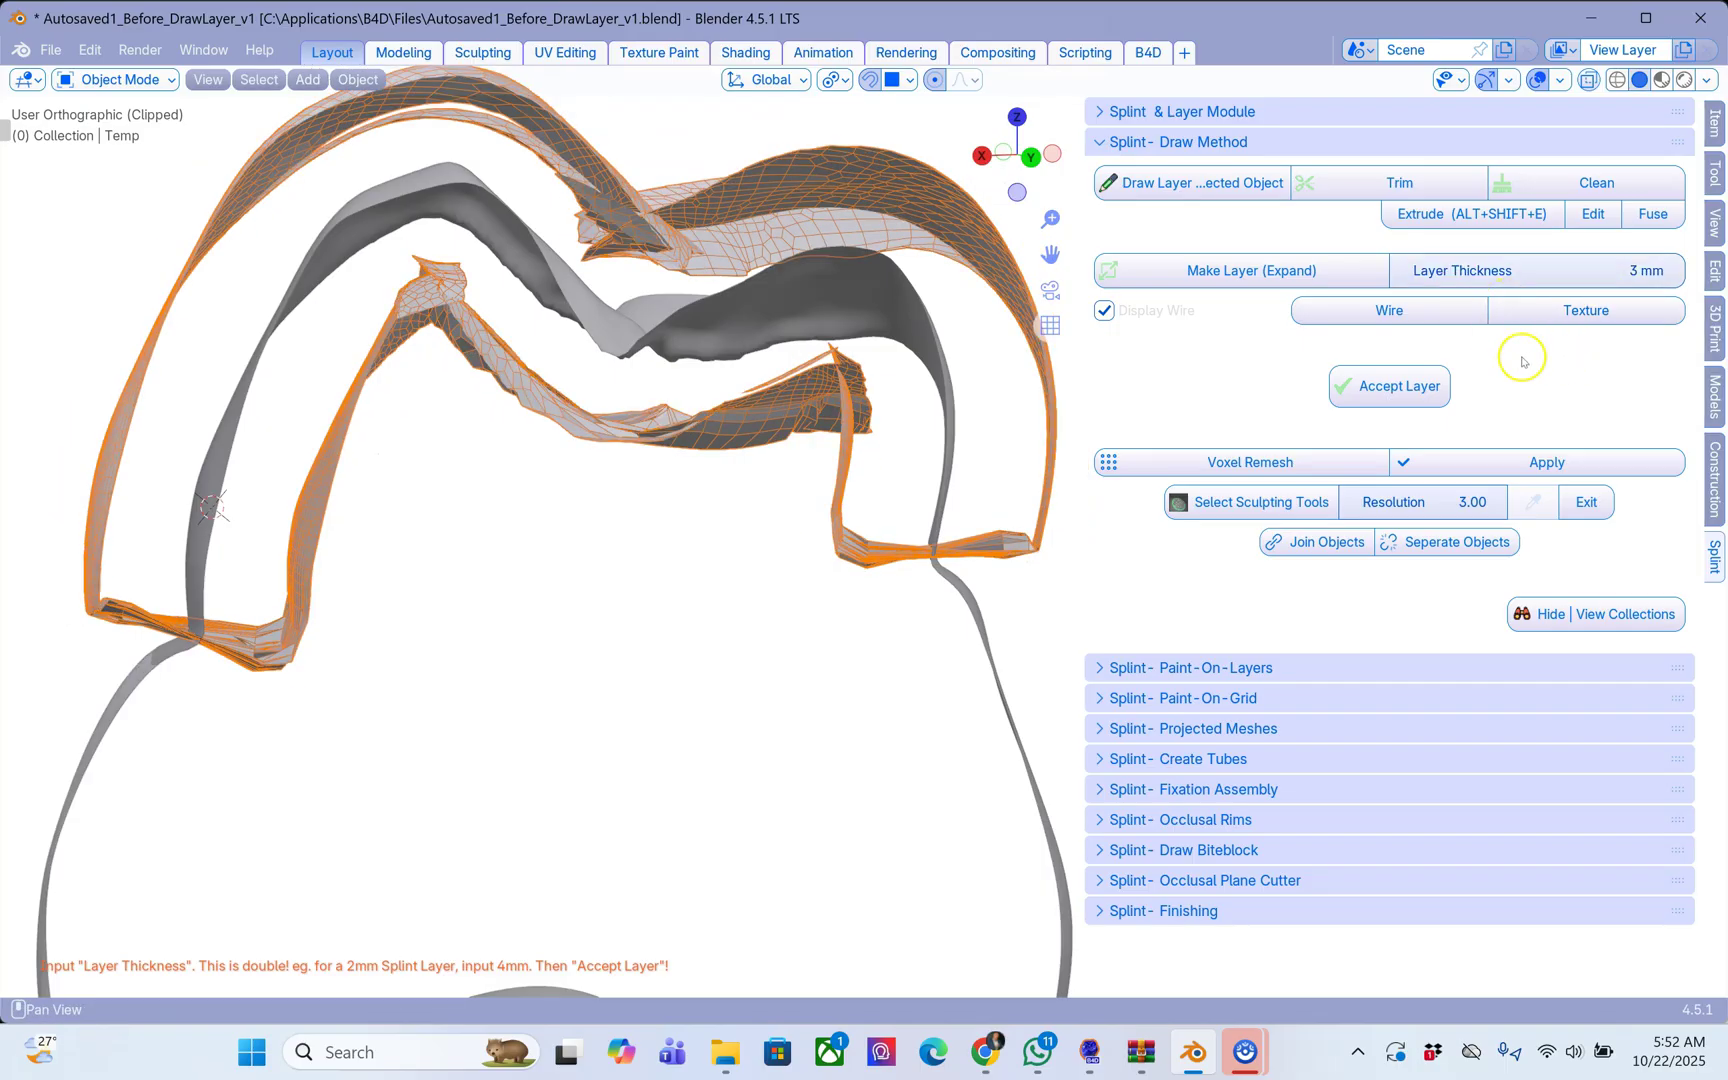
middle_click_drag(878, 271, 847, 320)
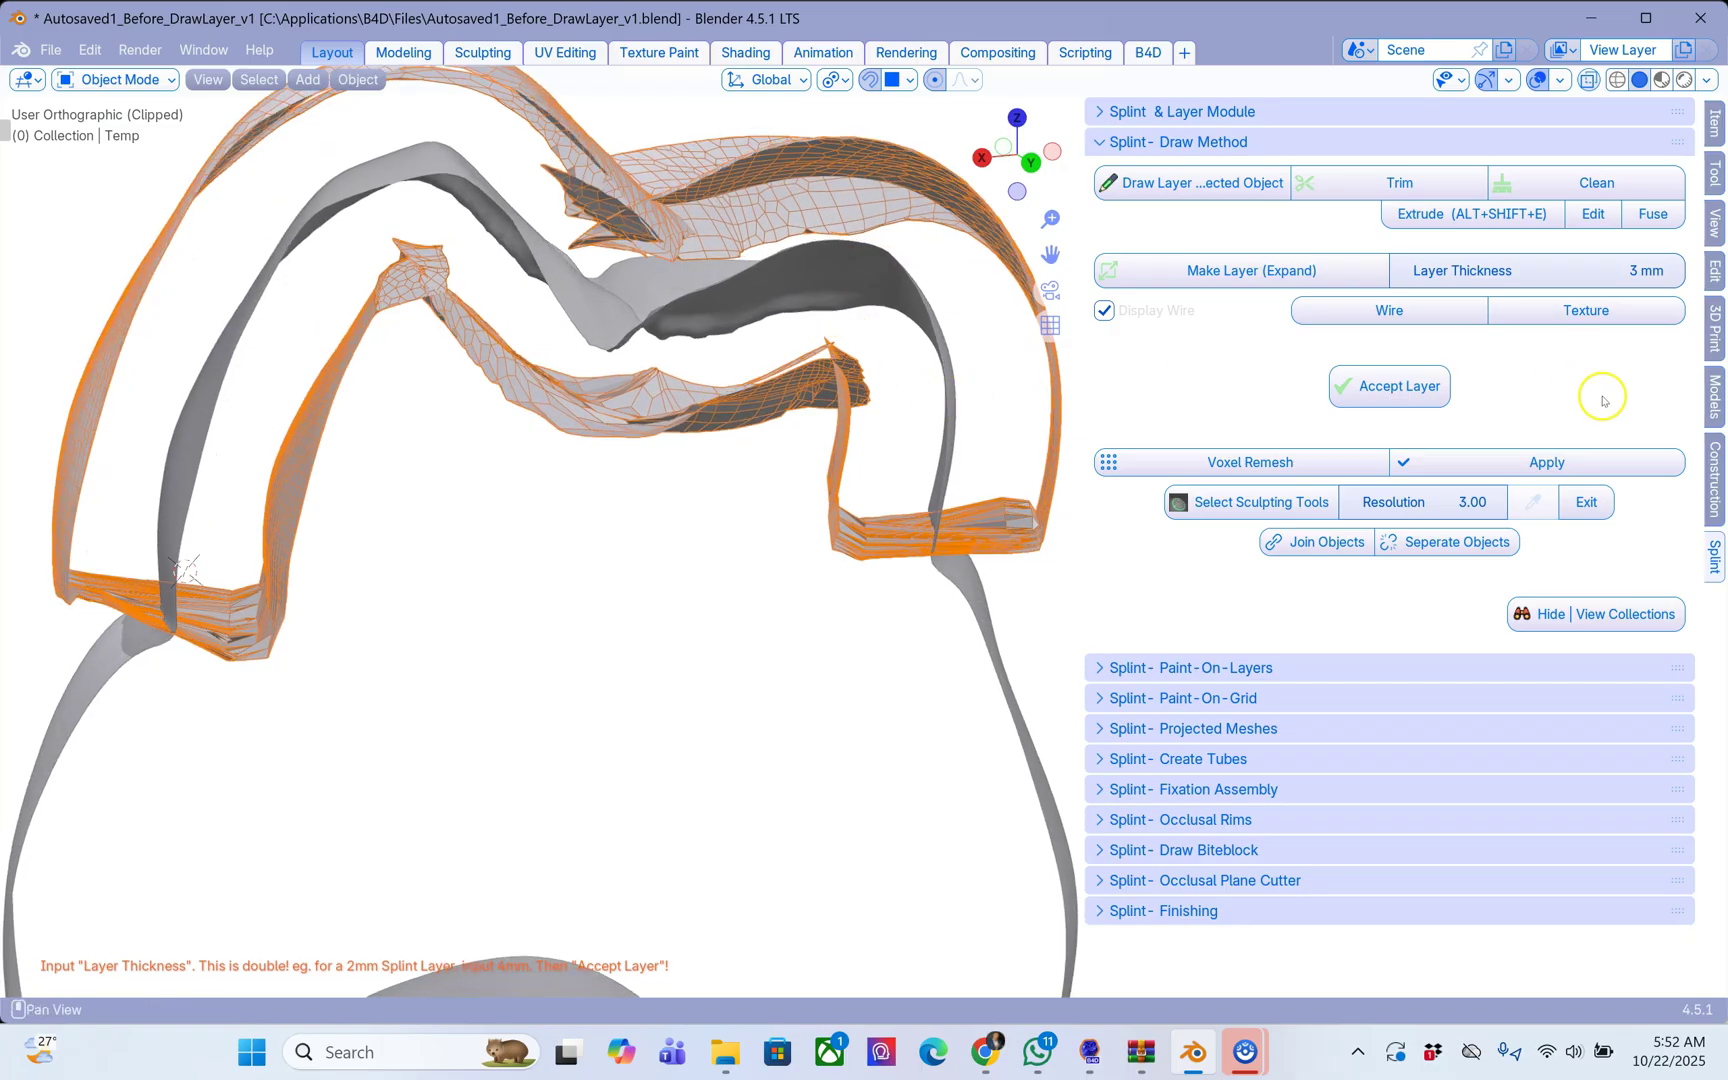
left_click(1416, 314)
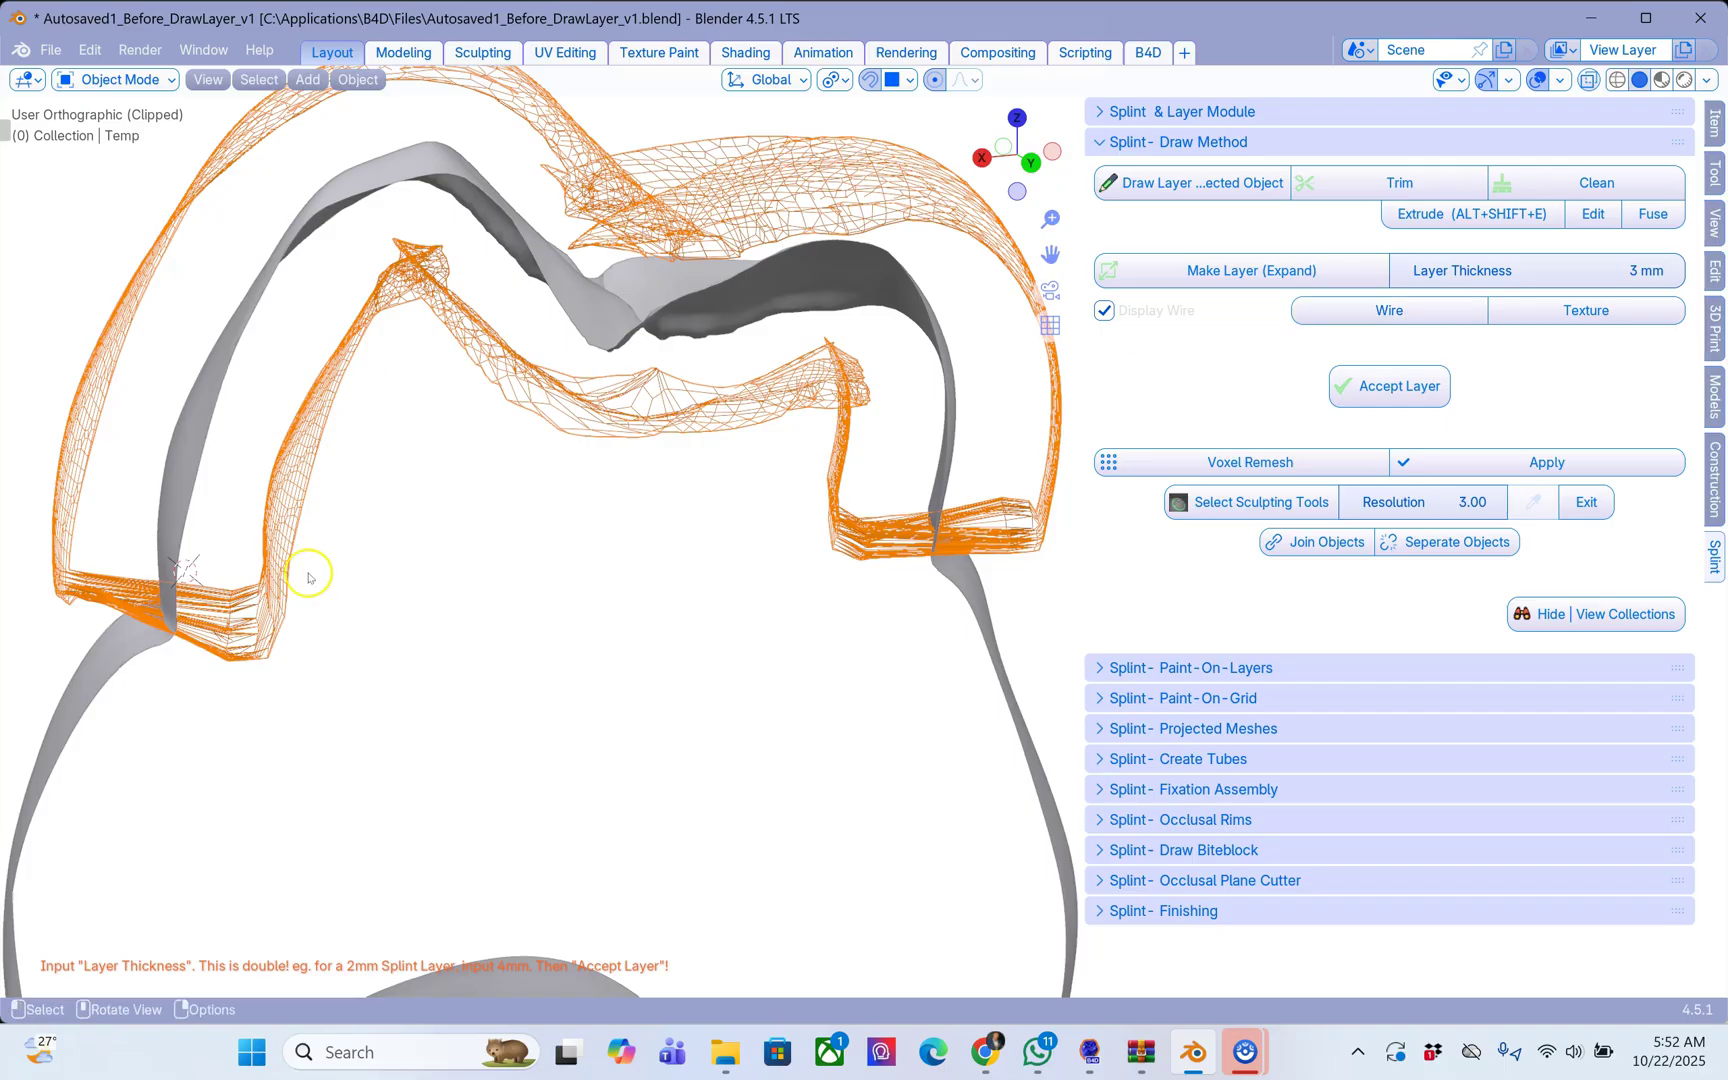
left_click(1520, 313)
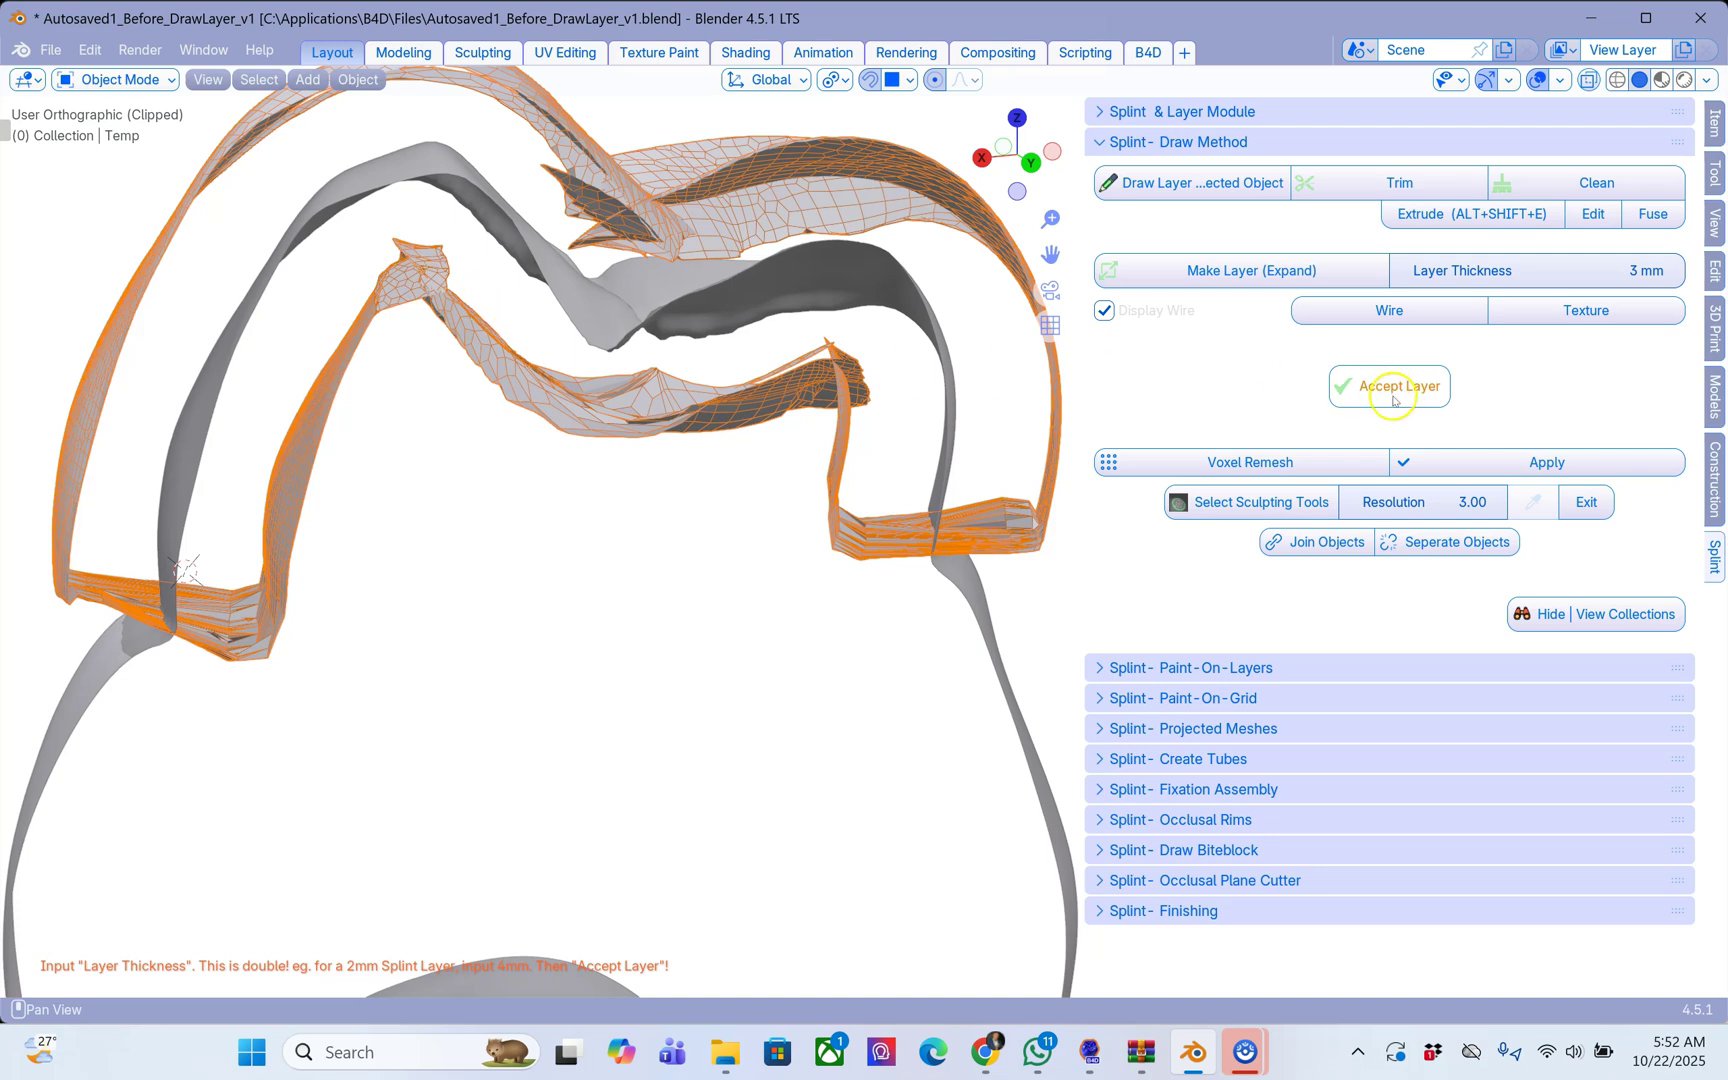
Accept the splint layer, voxel remesh it and inspect the remeshed cross-section.
left_click(1259, 465)
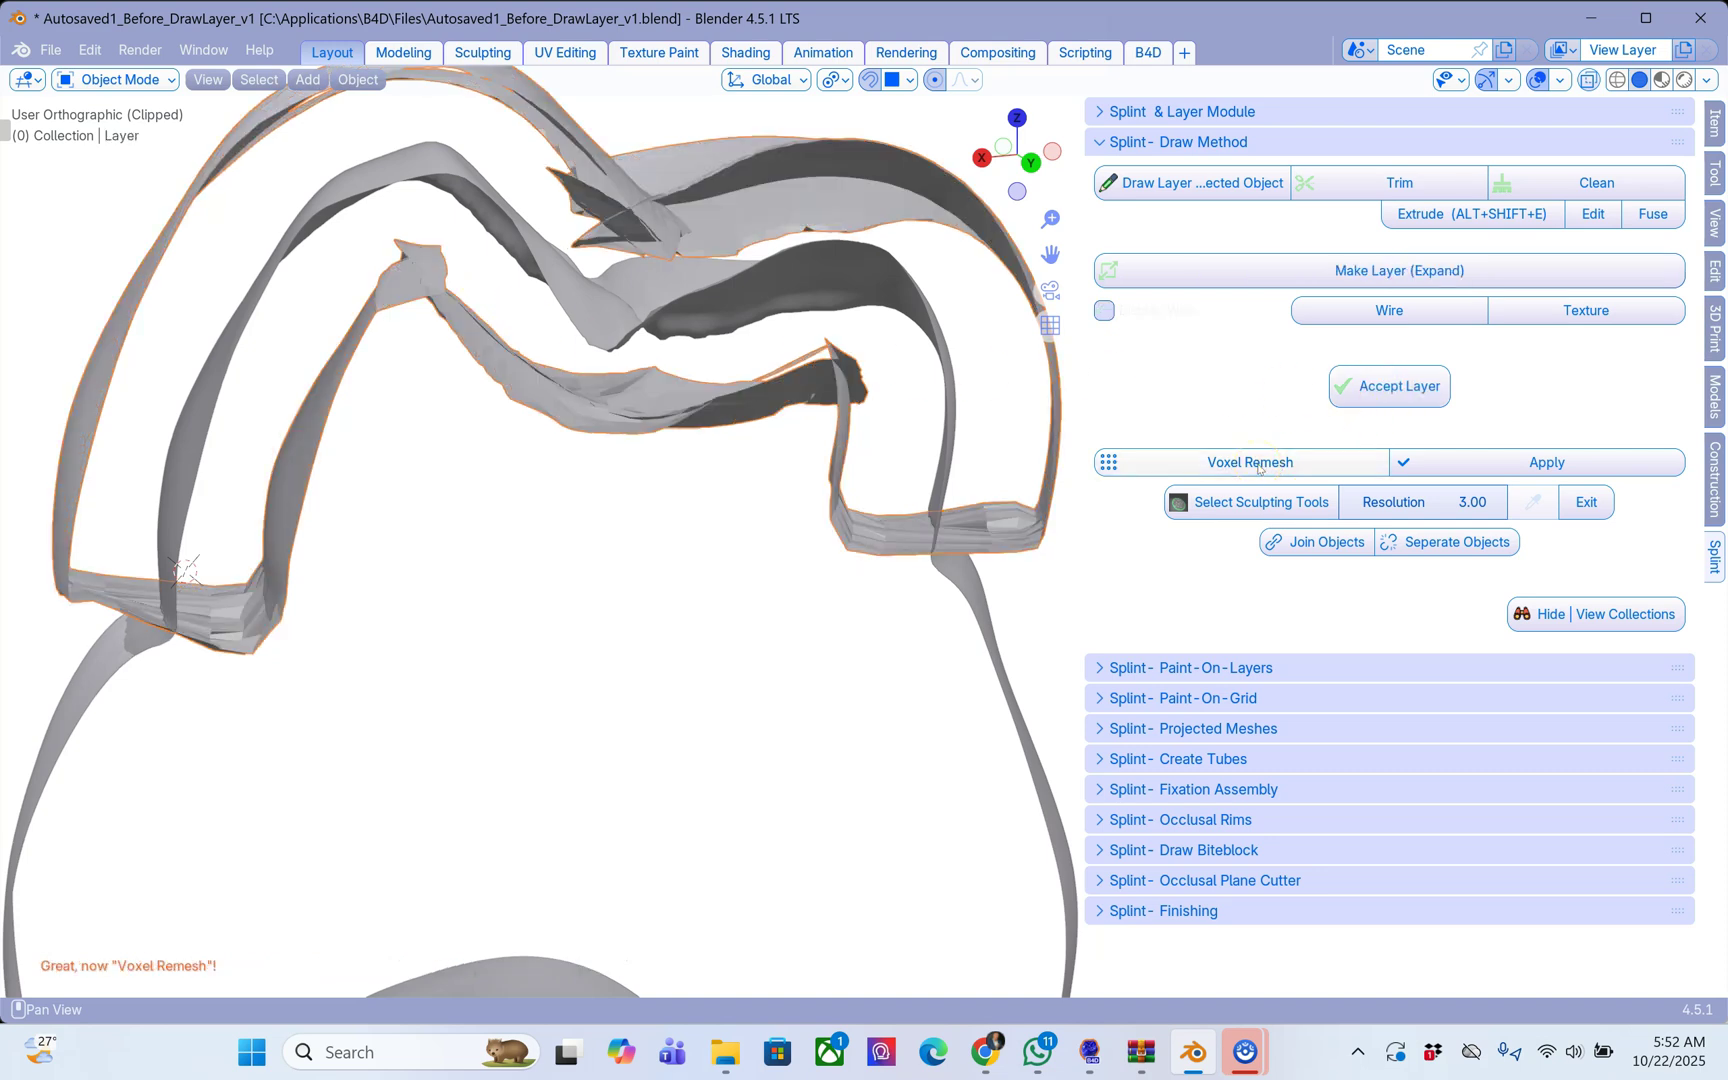
left_click(1282, 461)
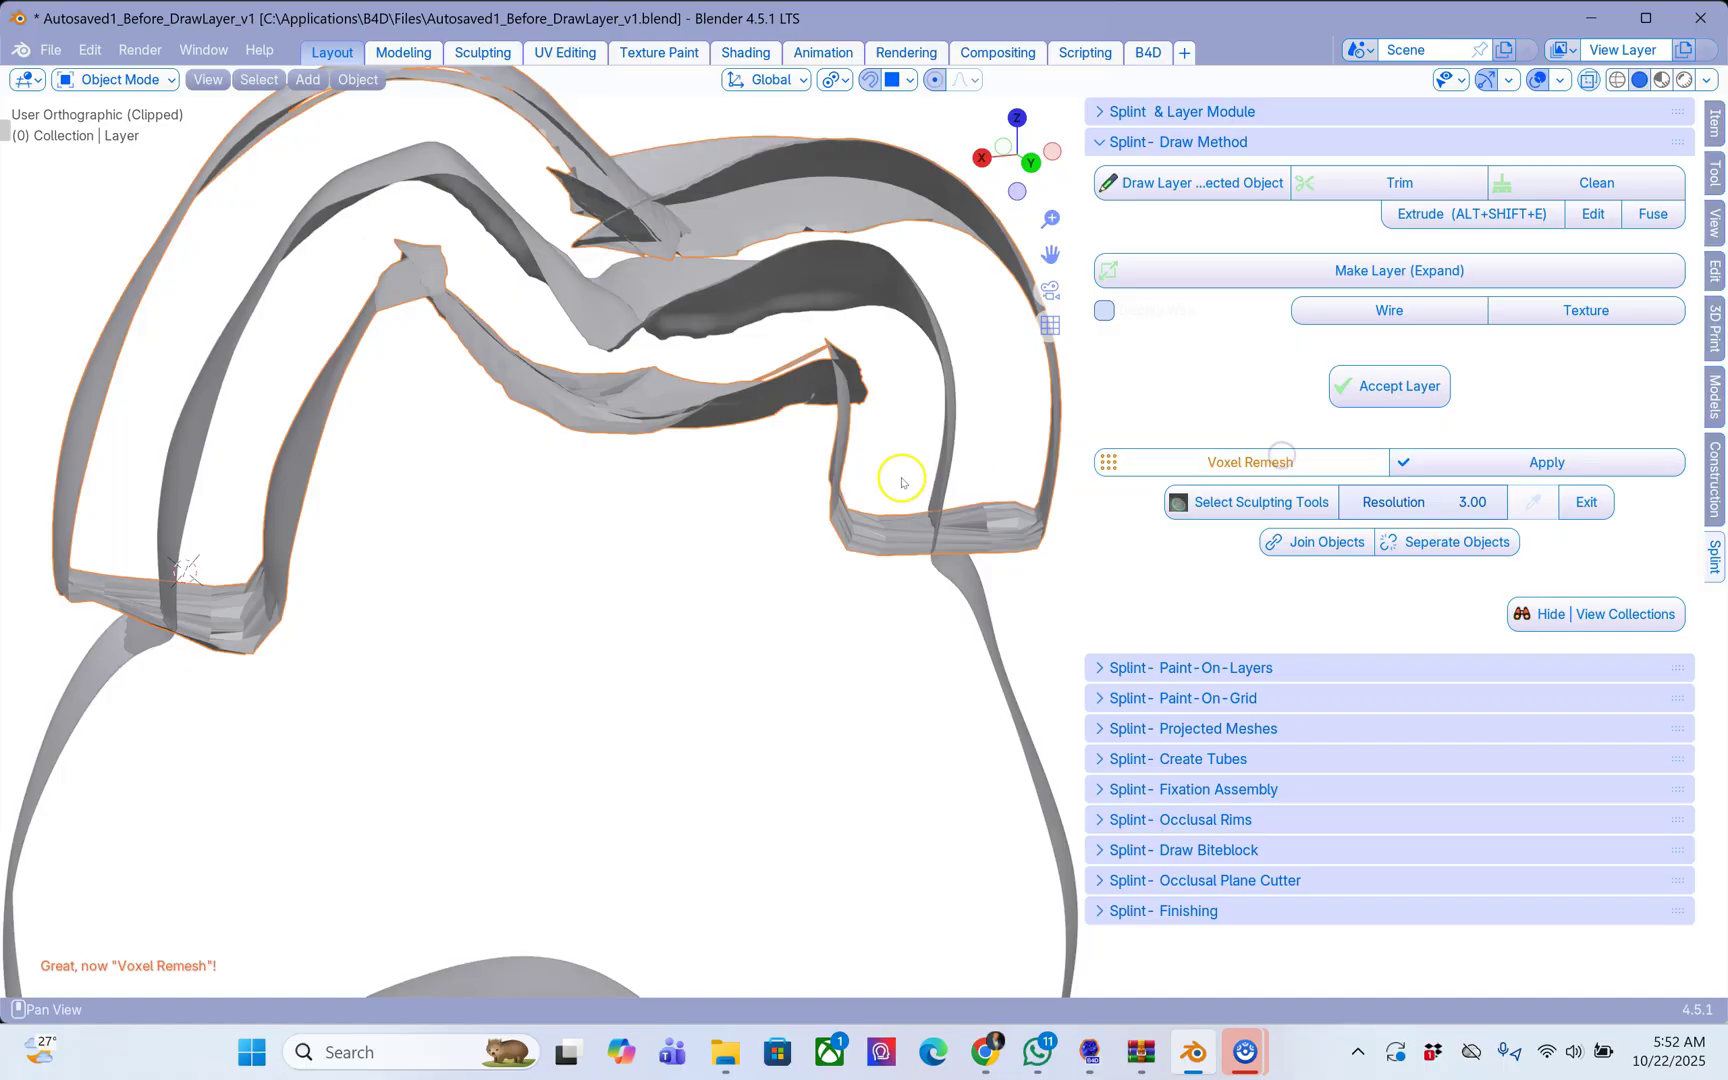
middle_click_drag(872, 436, 910, 490)
scroll(868, 443, "up", 1)
scroll(910, 490, "up", 2)
middle_click_drag(1026, 465, 785, 574)
scroll(795, 567, "down", 2)
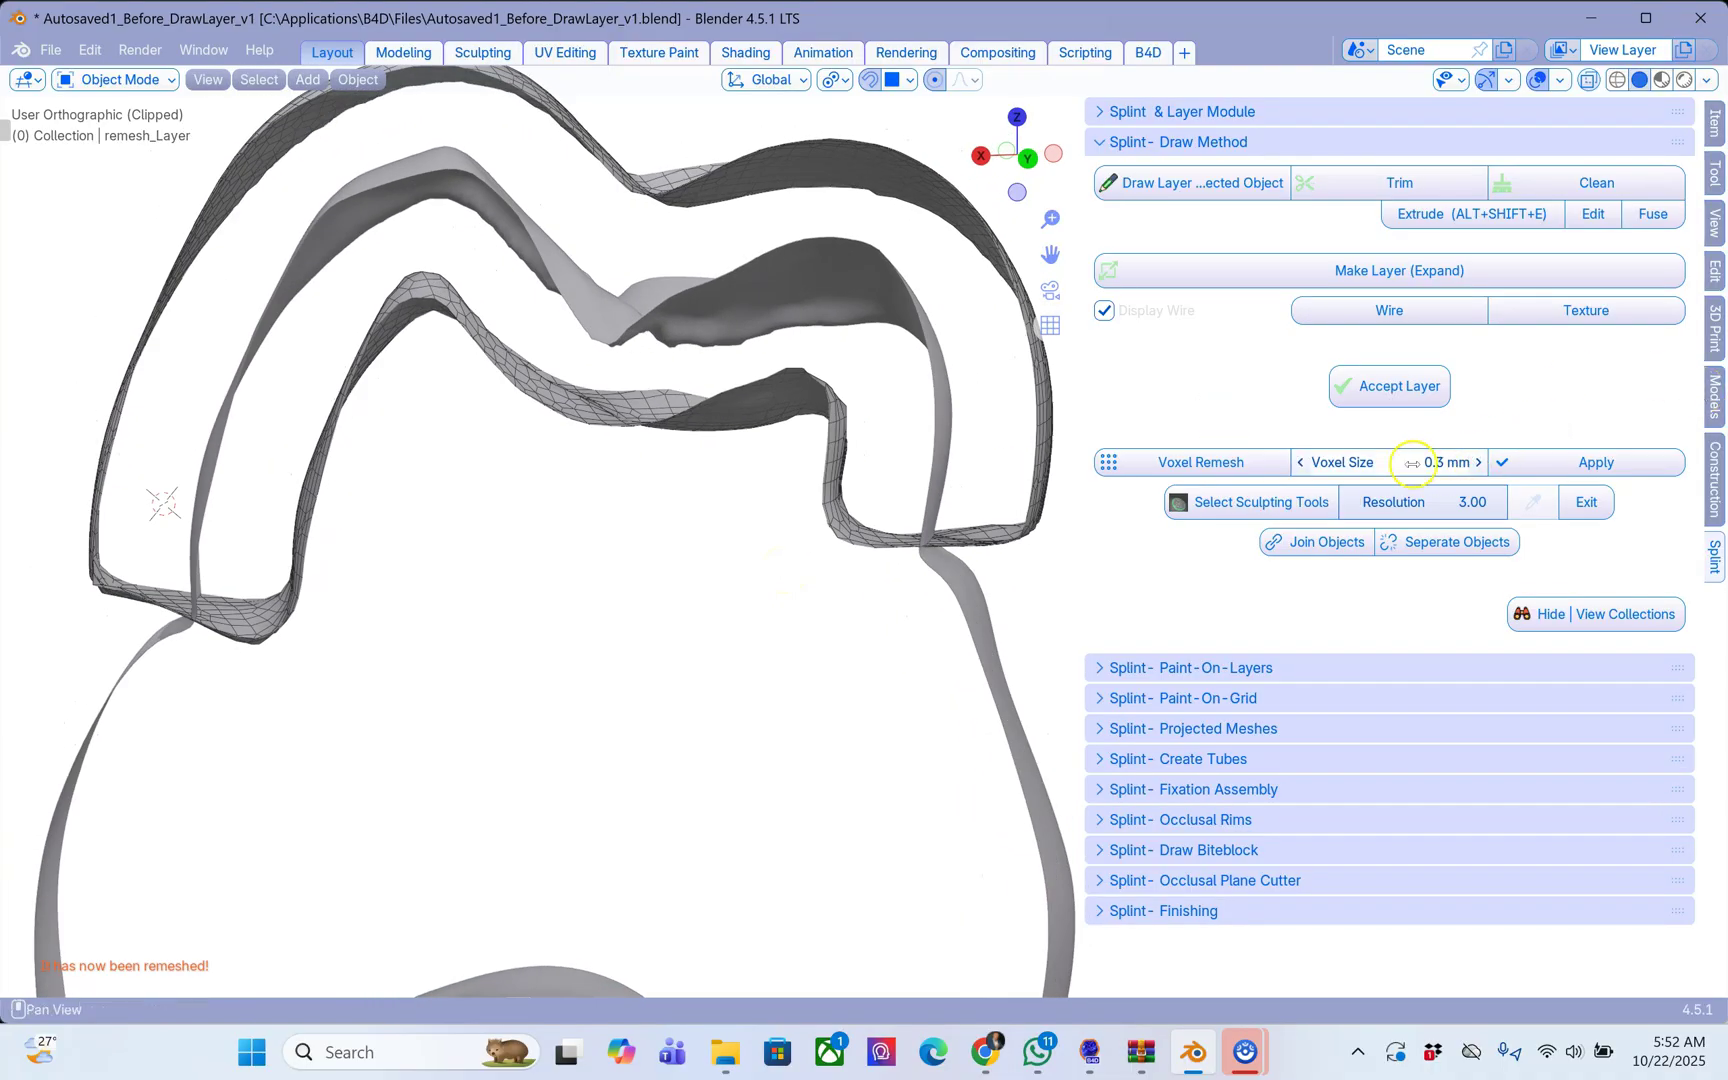
Set the splint layer's voxel size to 0.15 mm and apply the remesh.
middle_click_drag(1000, 494, 1068, 496)
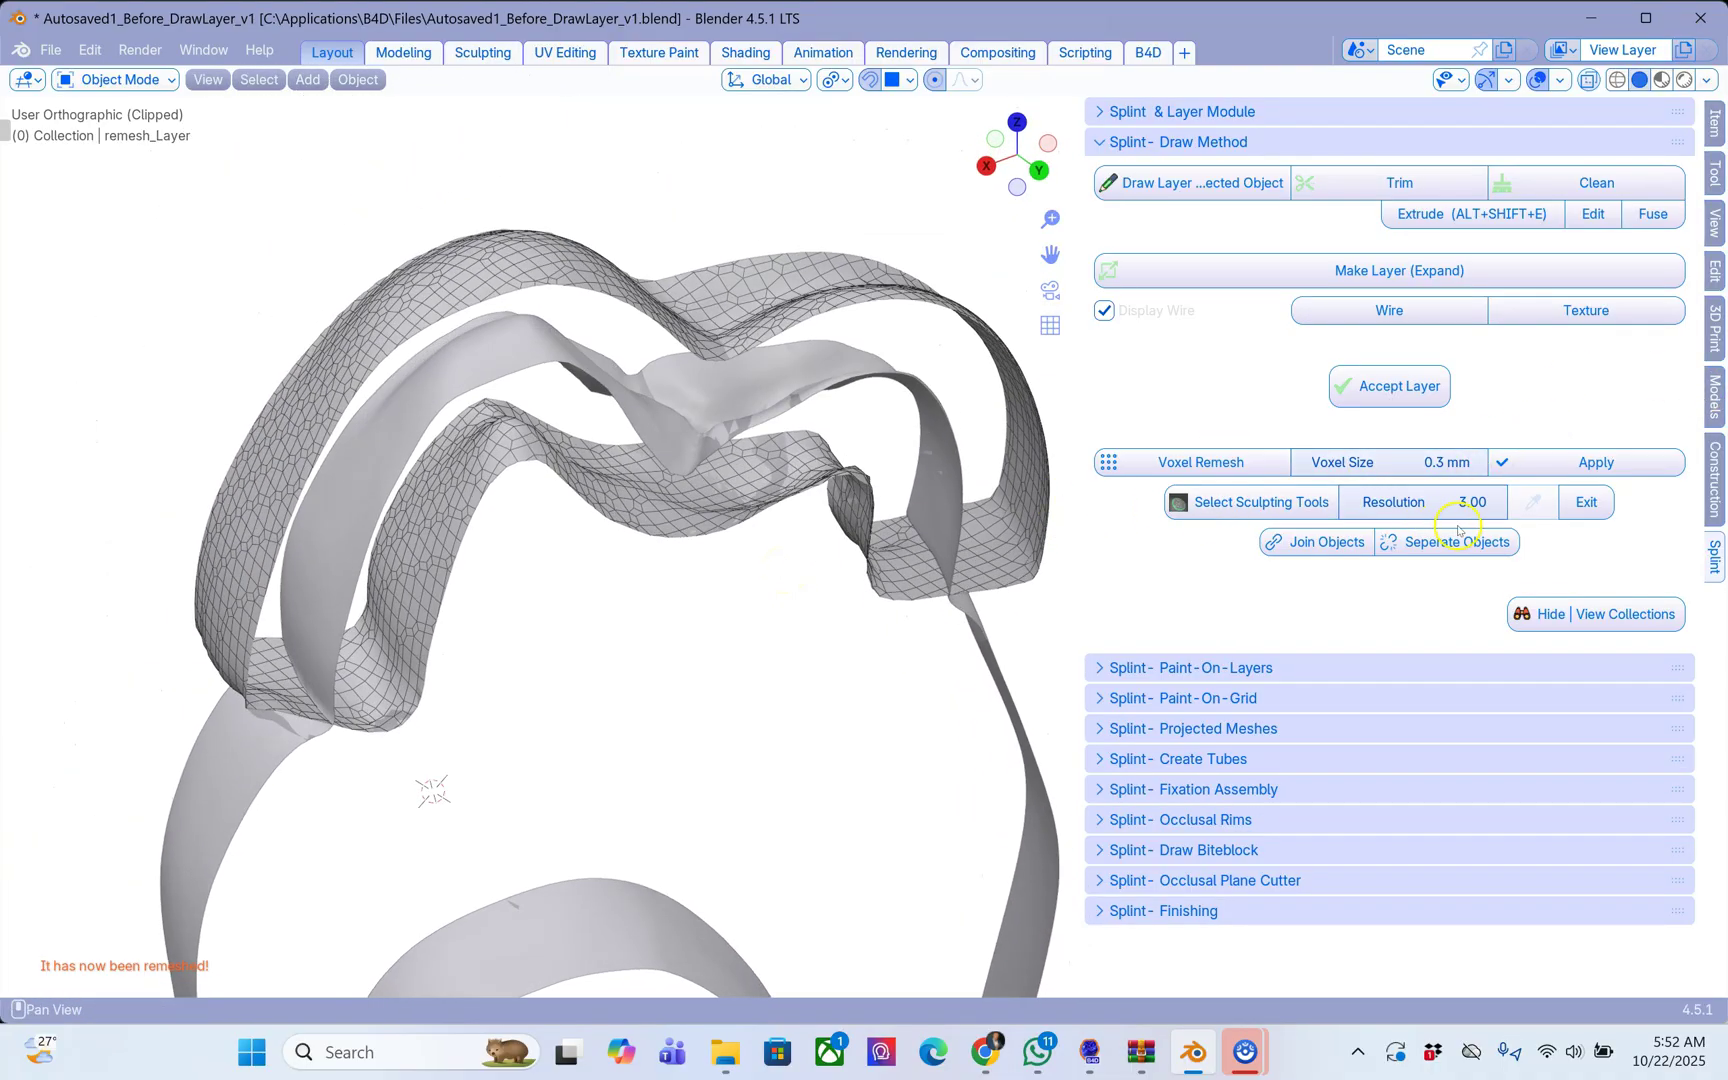
left_click(1420, 459)
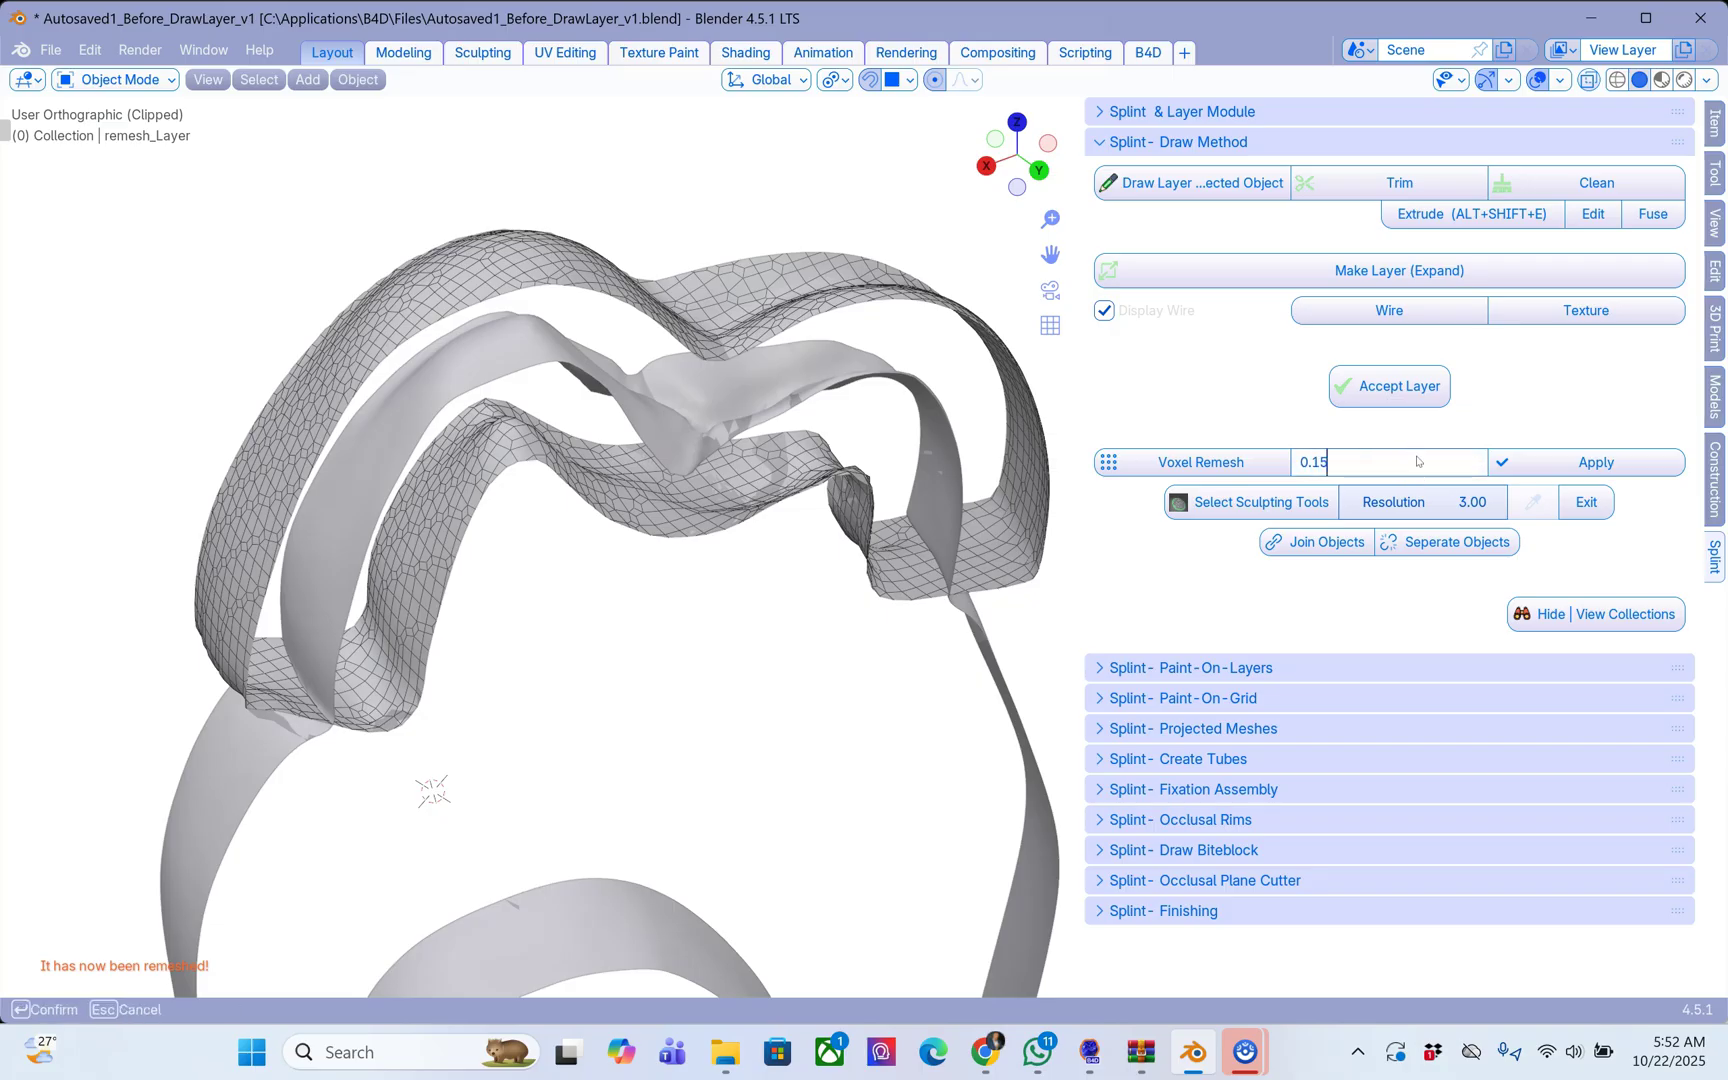
type("0.15")
key("Return")
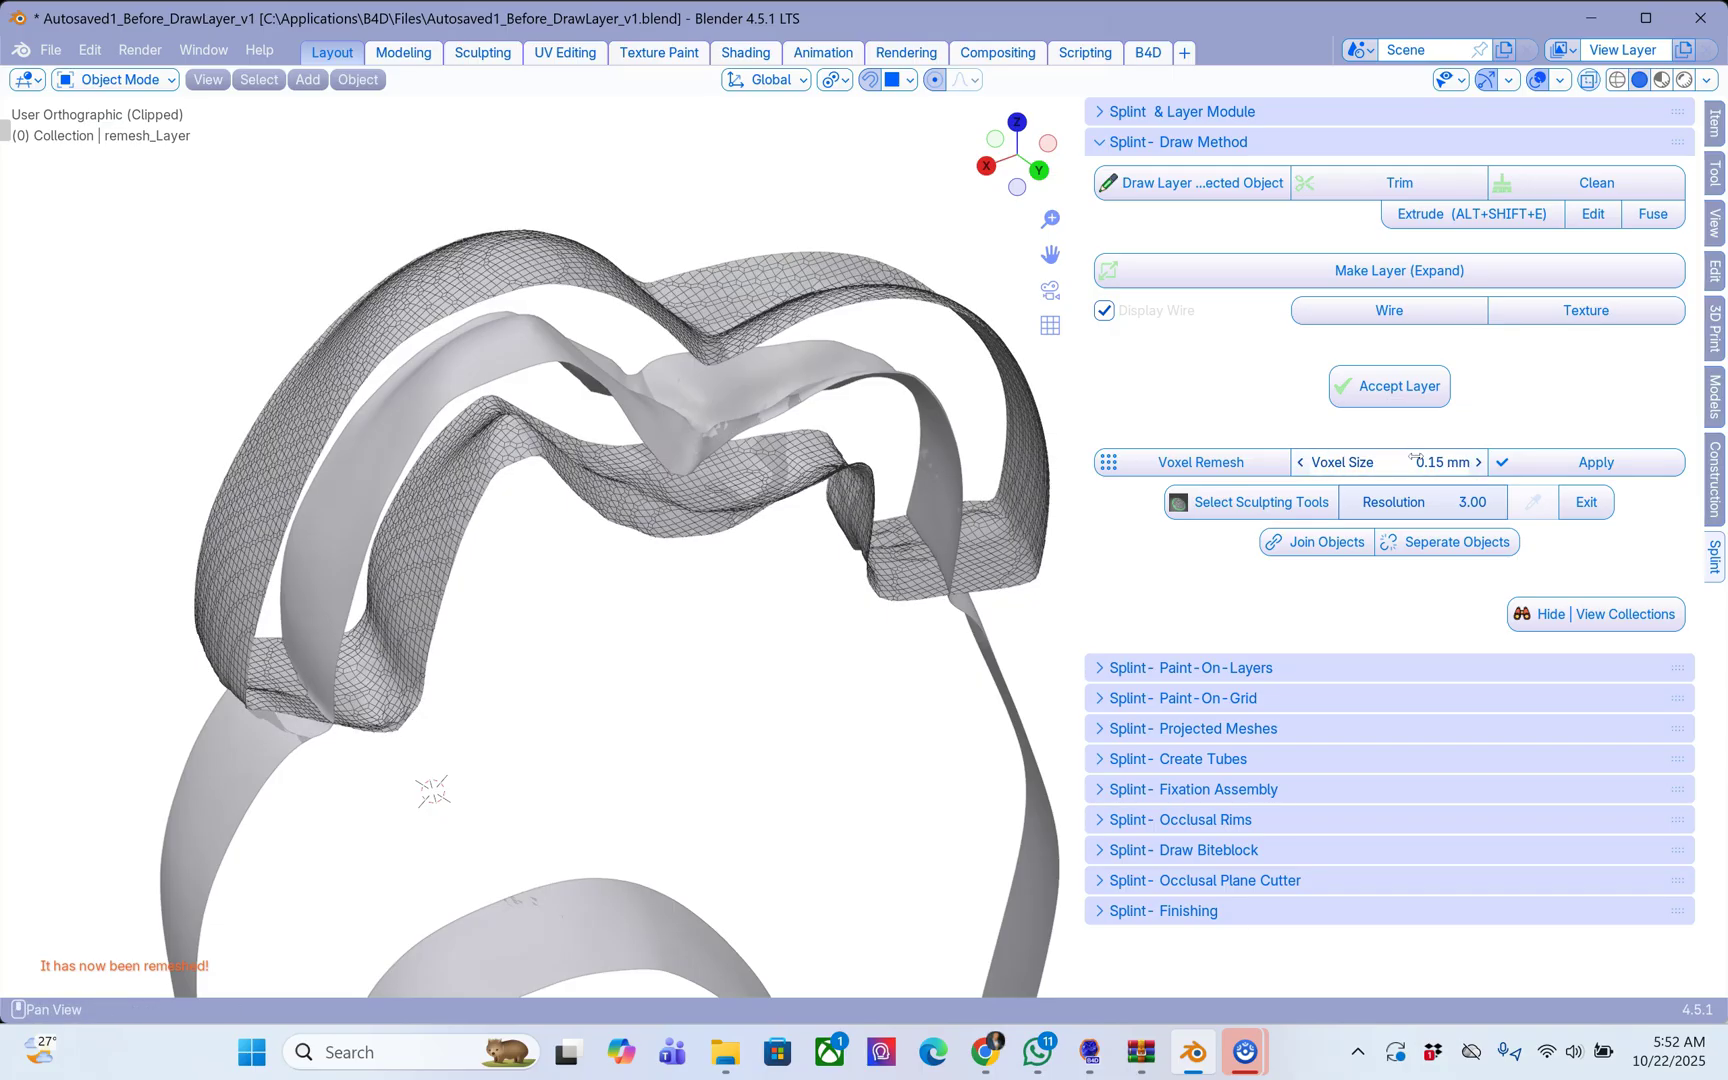
left_click(1610, 463)
Select the lower jaw model in the clipped cross-section and give it a pink colour.
middle_click_drag(955, 543, 461, 708)
left_click(364, 699)
scroll(364, 699, "up", 5)
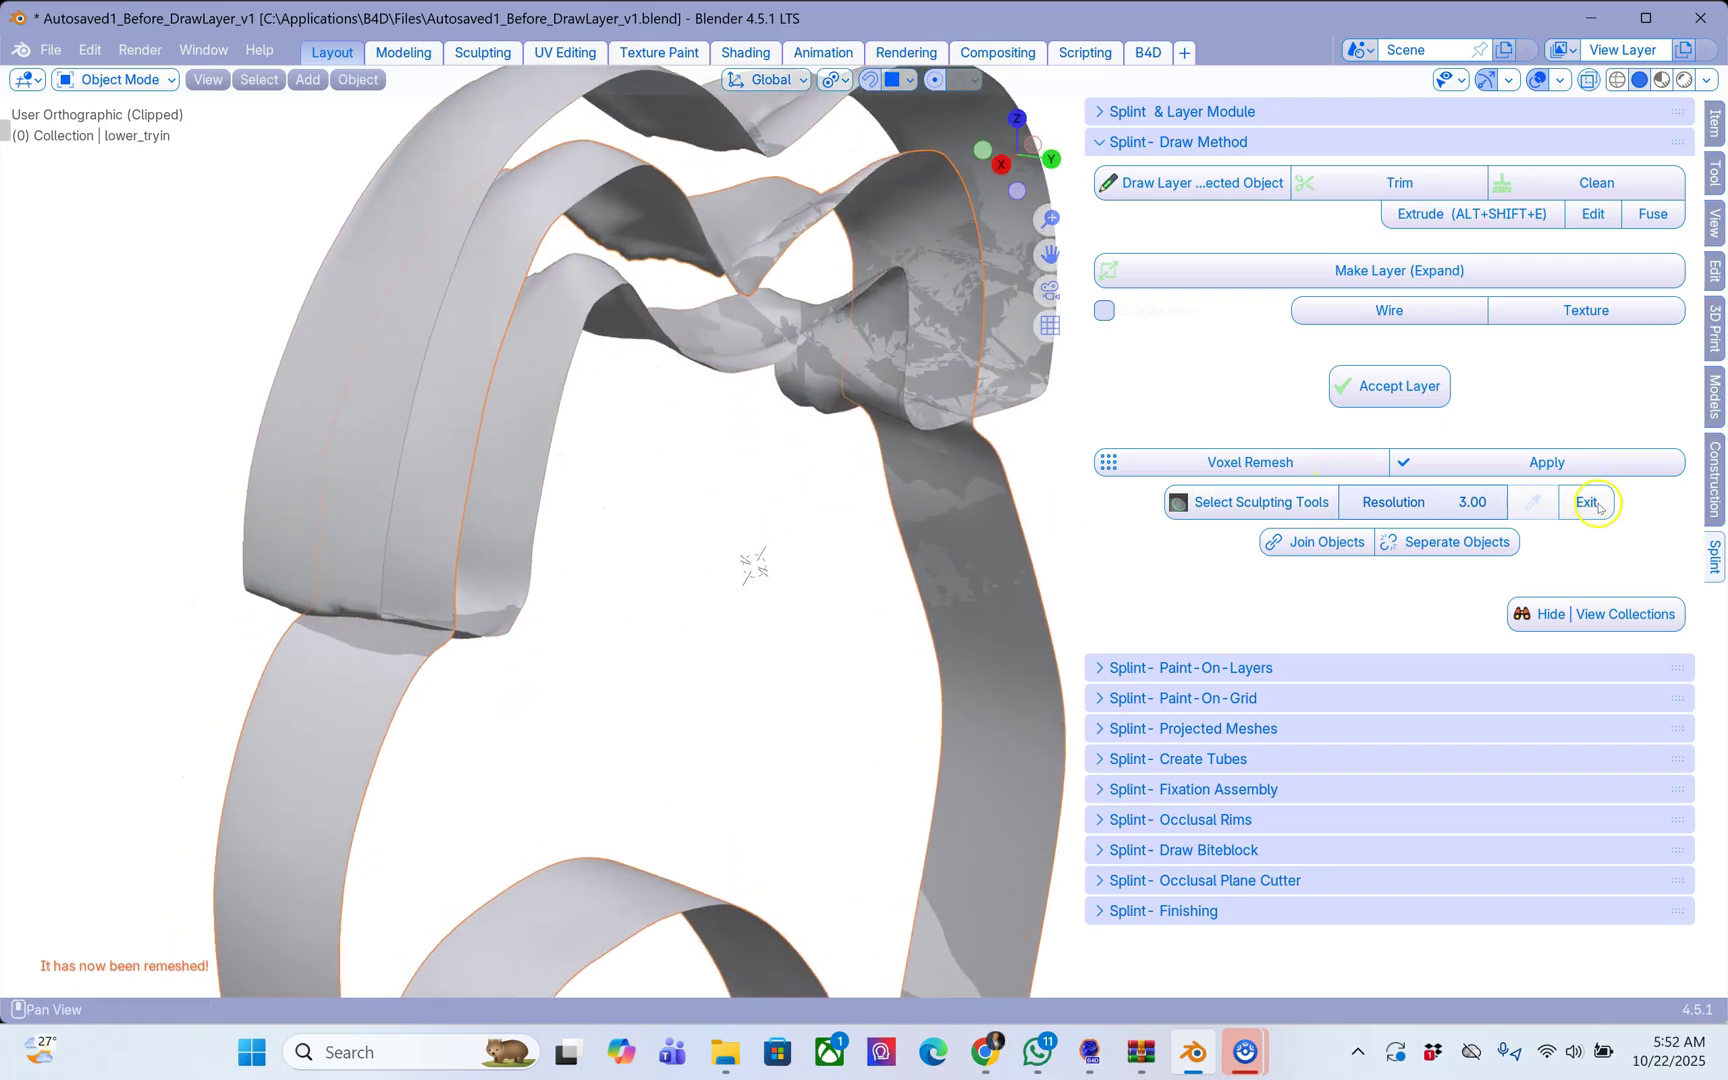
left_click(1714, 395)
left_click(1185, 600)
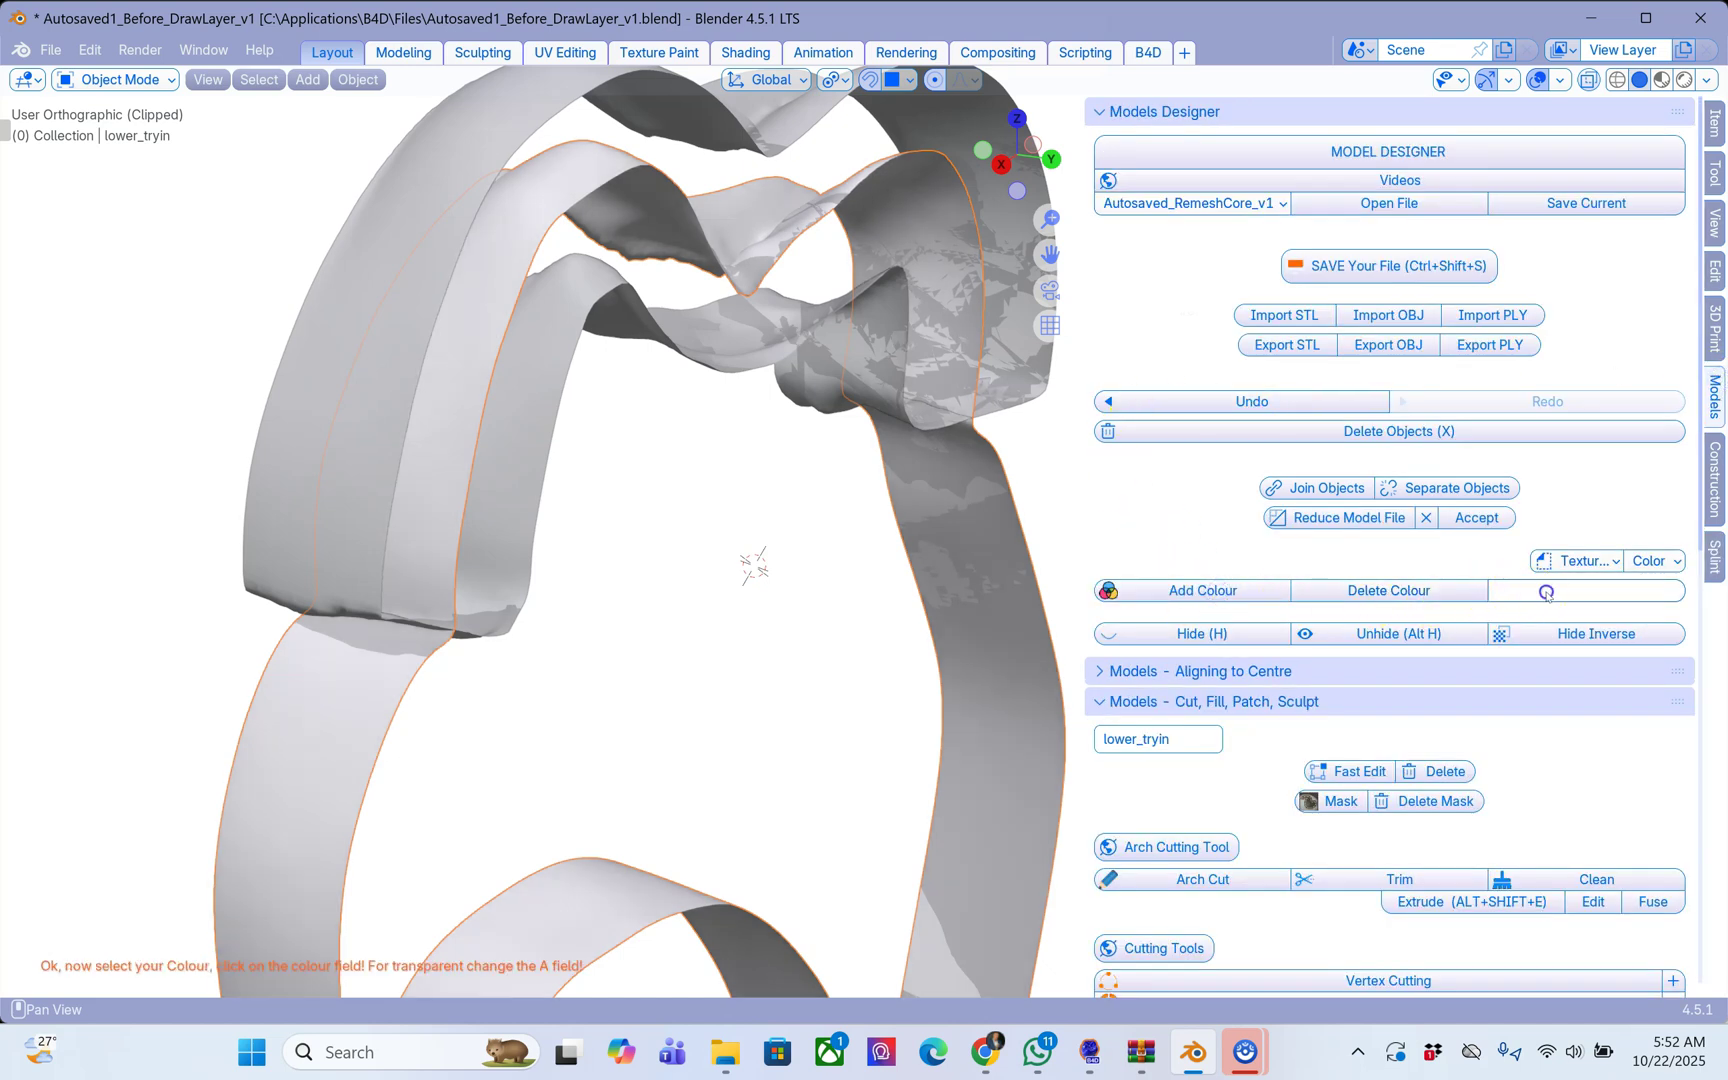
left_click(1546, 591)
left_click(1568, 341)
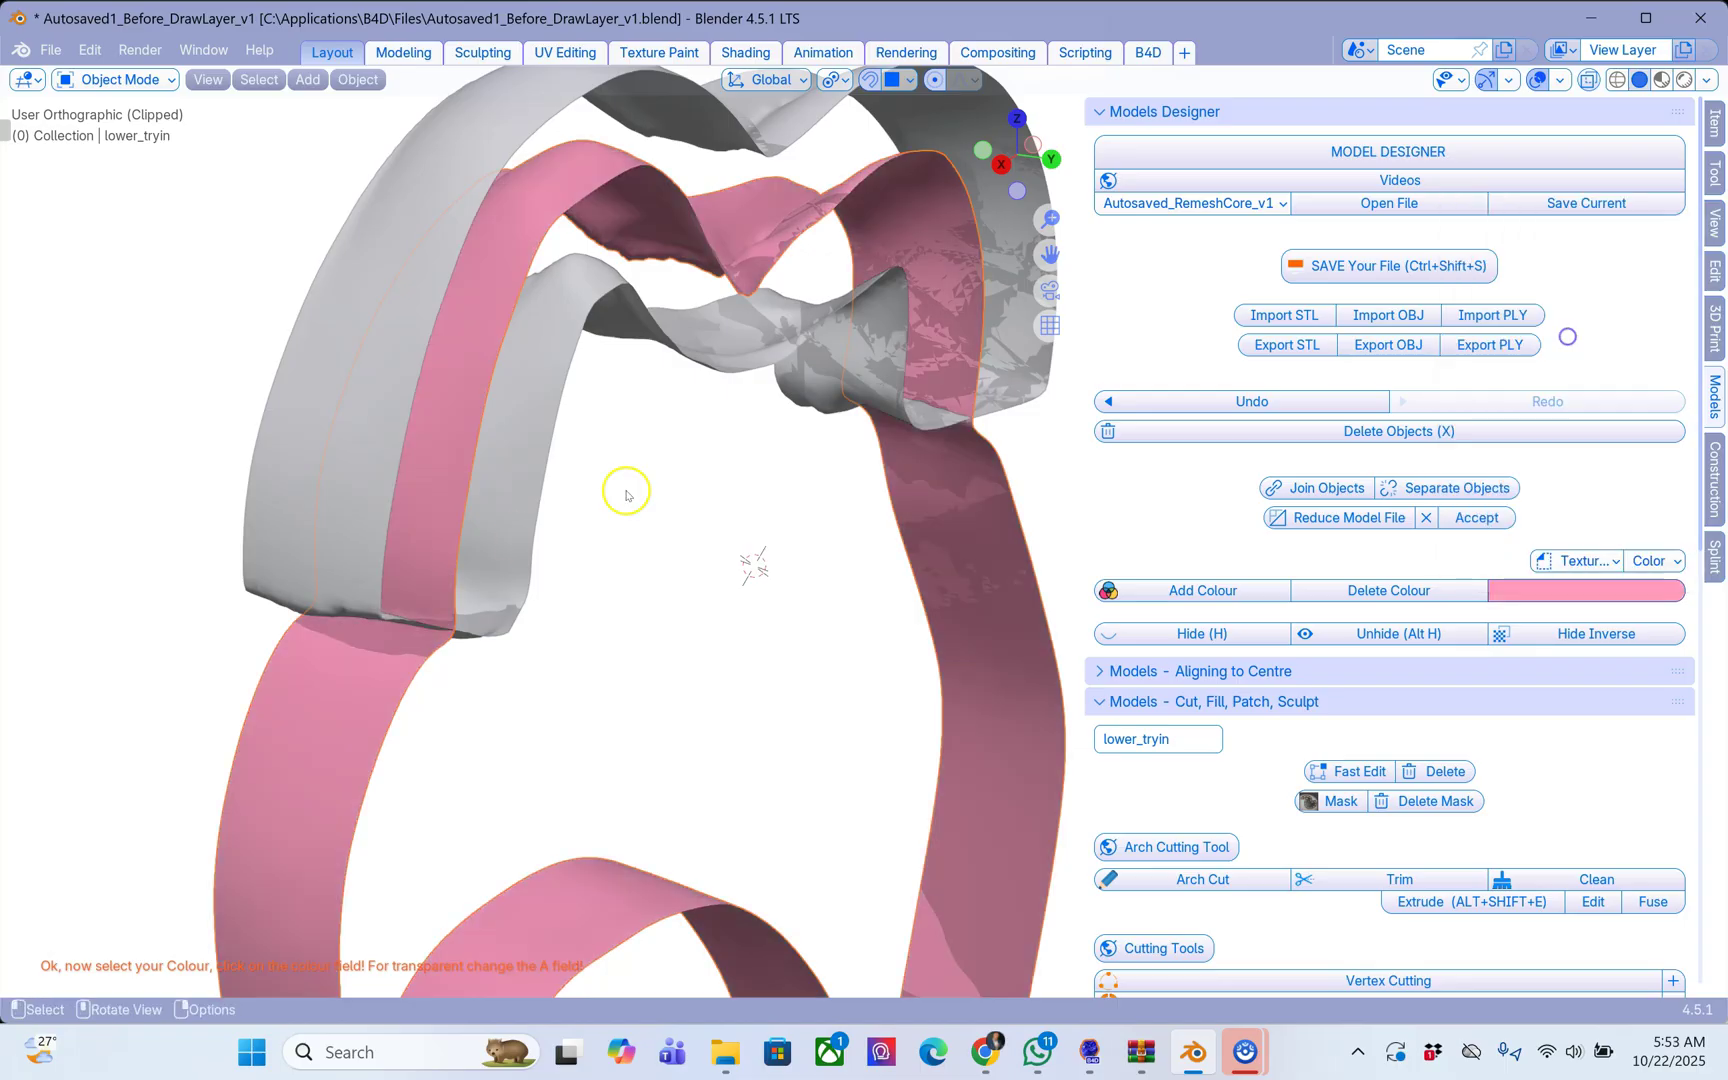
Select the splint layer, clear the view clipping and examine the layer's fit around the whole arch.
middle_click_drag(521, 545, 560, 376)
left_click(521, 297)
scroll(559, 376, "up", 2)
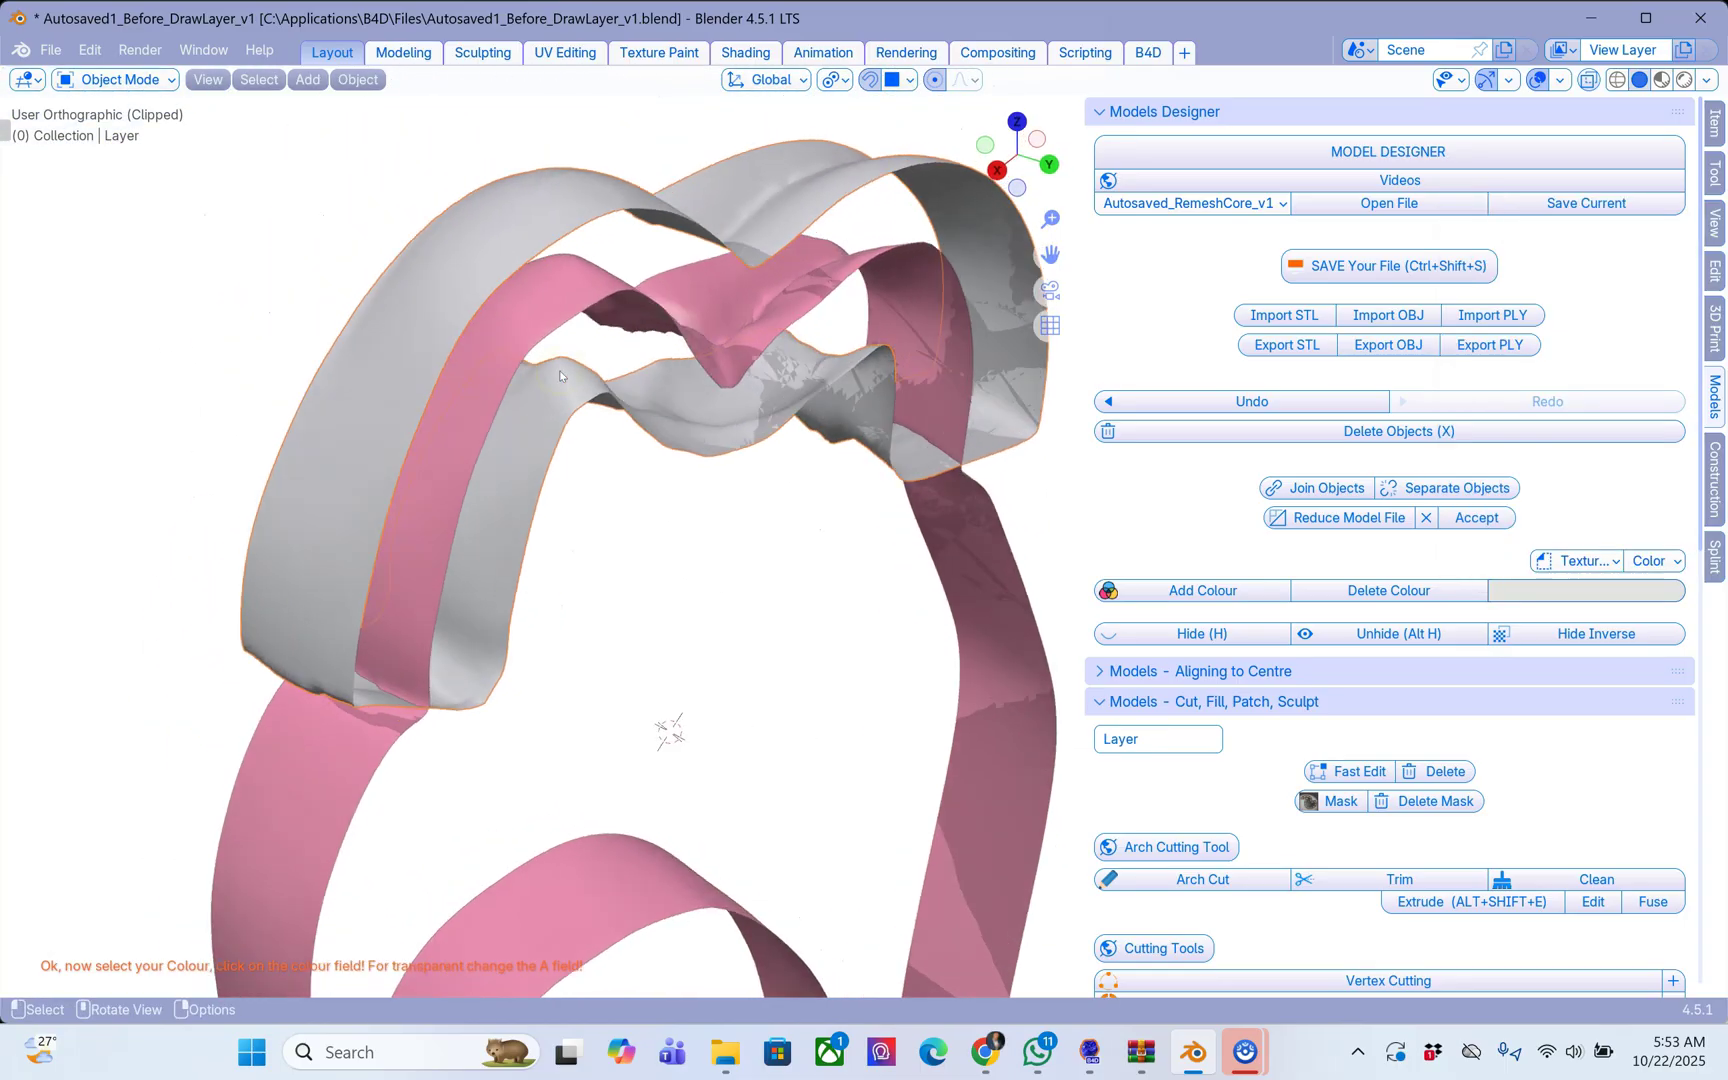
key("alt+b")
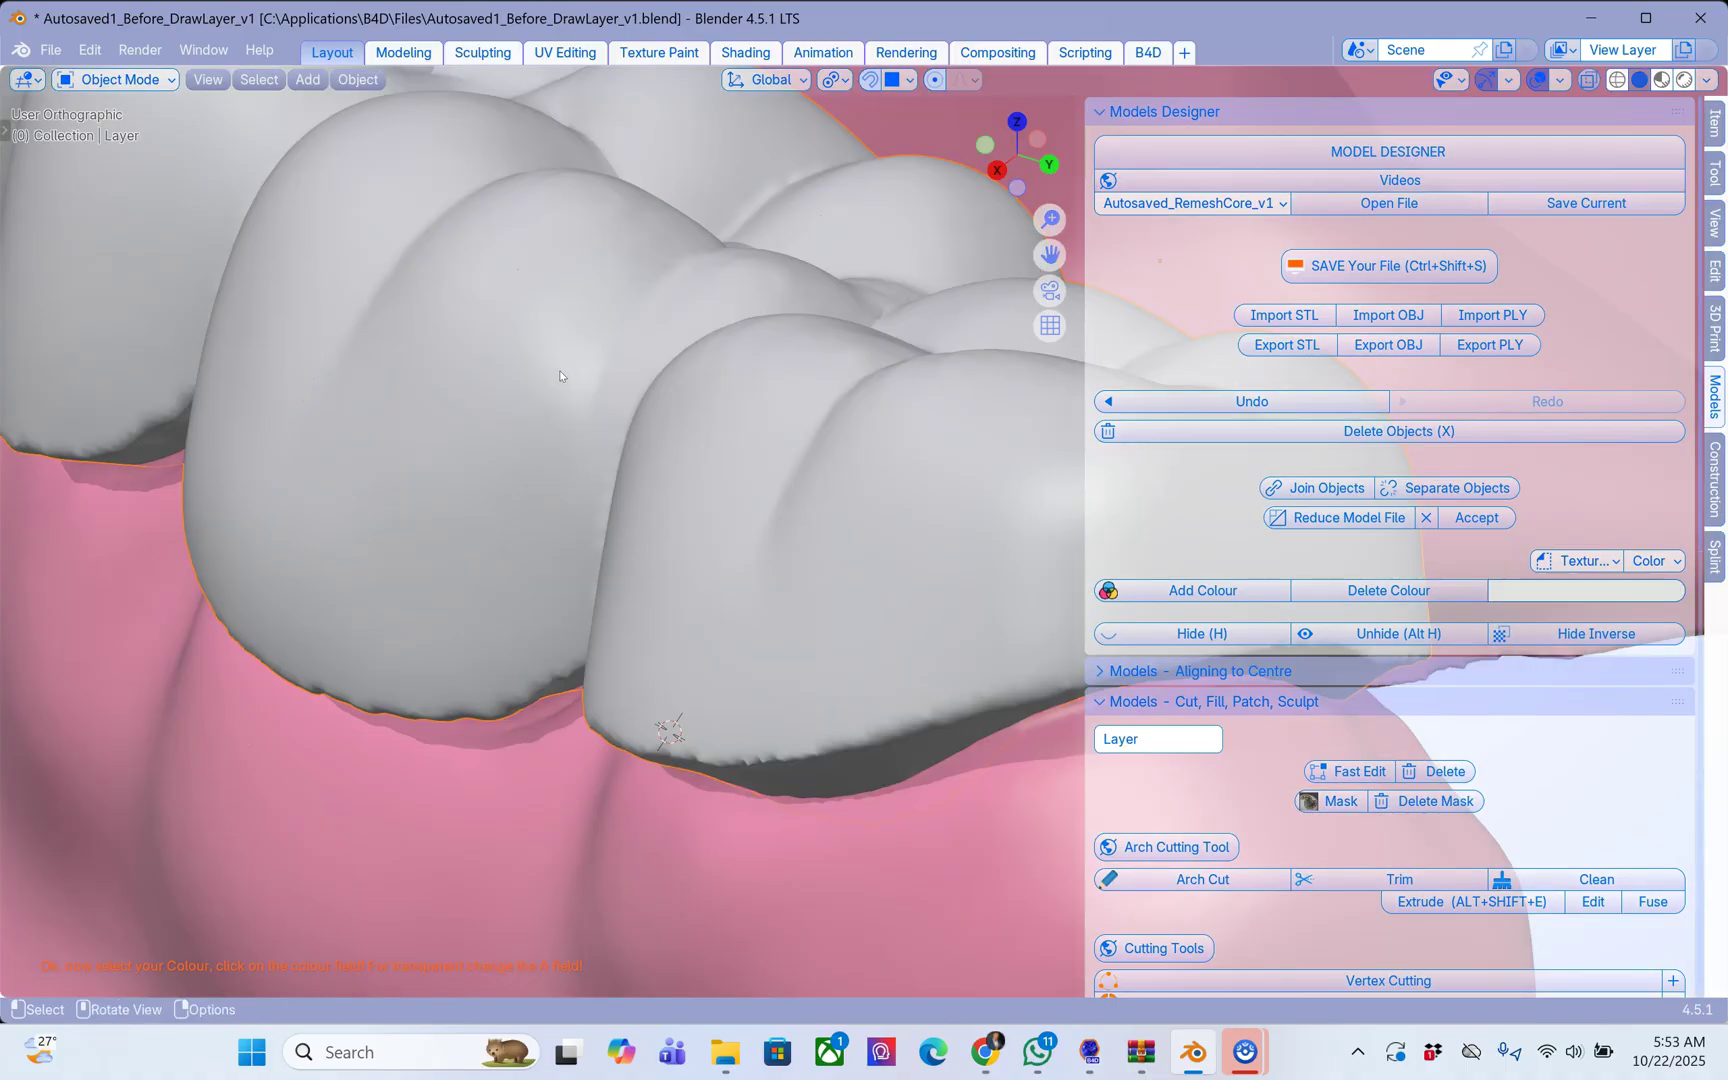
scroll(559, 376, "down", 6)
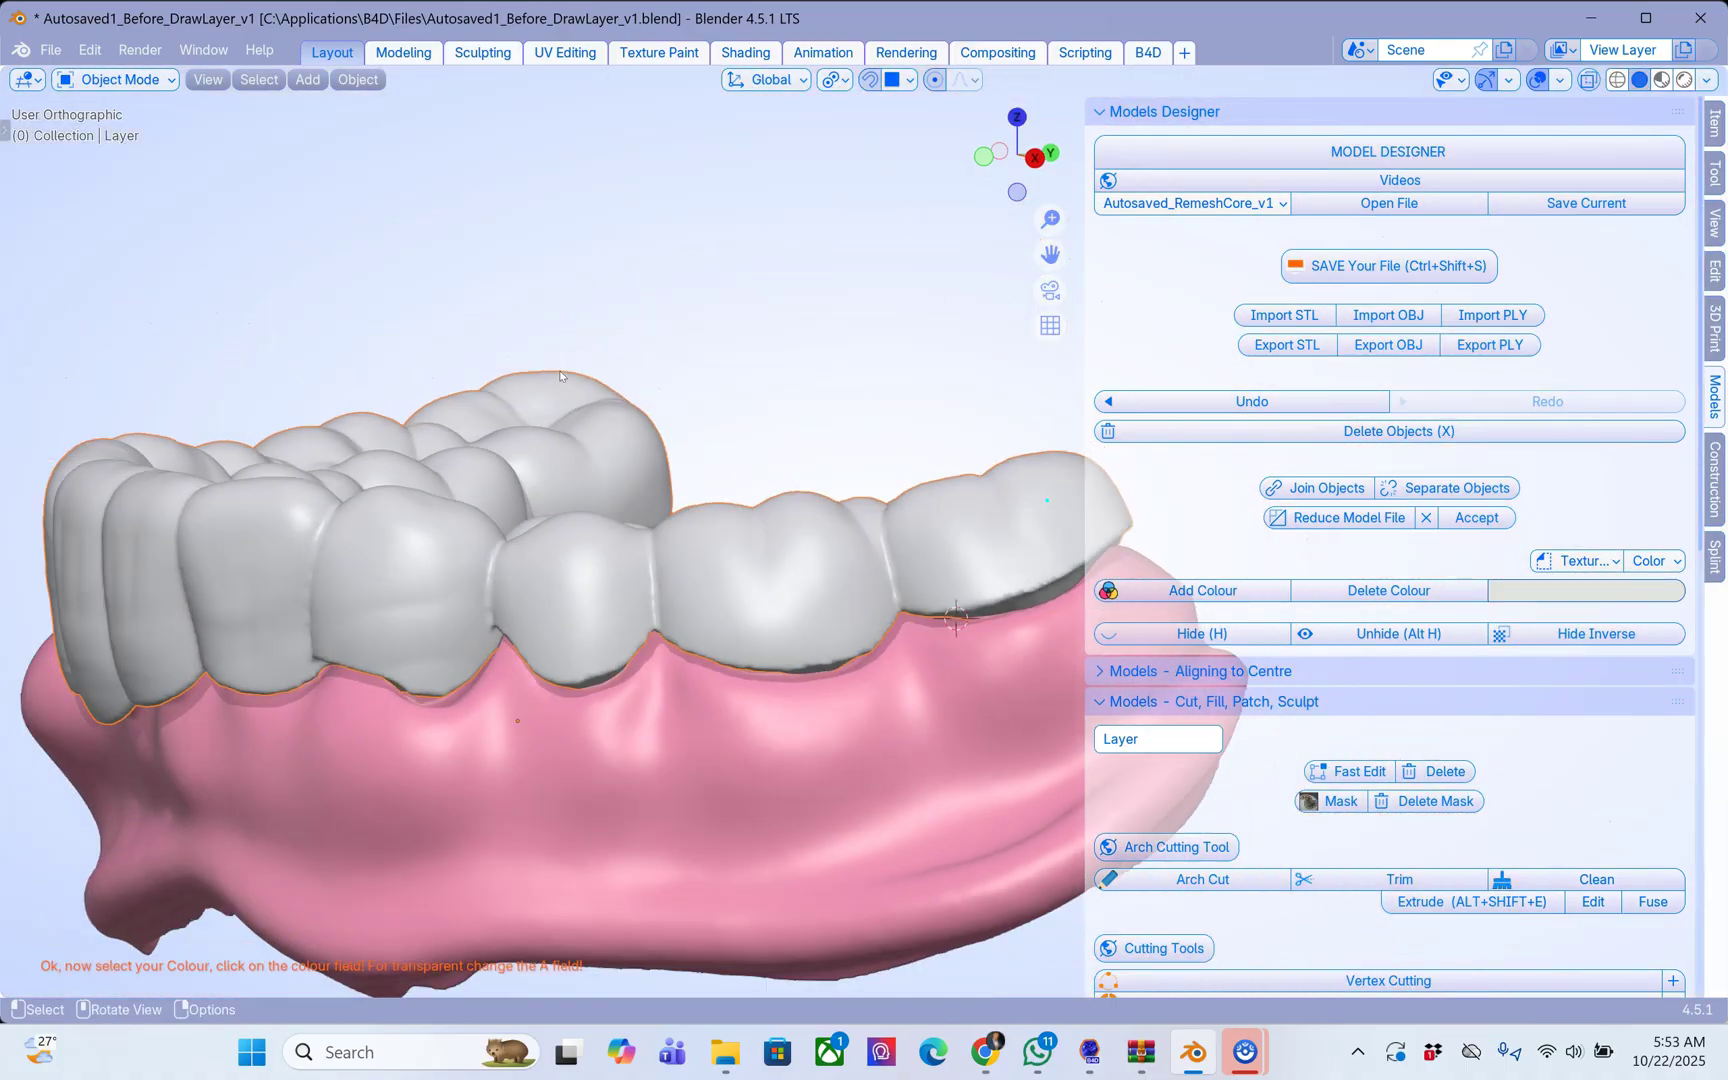
middle_click_drag(561, 376, 450, 597)
middle_click_drag(671, 575, 413, 604)
Duplicate the lower_tryin jaw model in place.
left_click(311, 550)
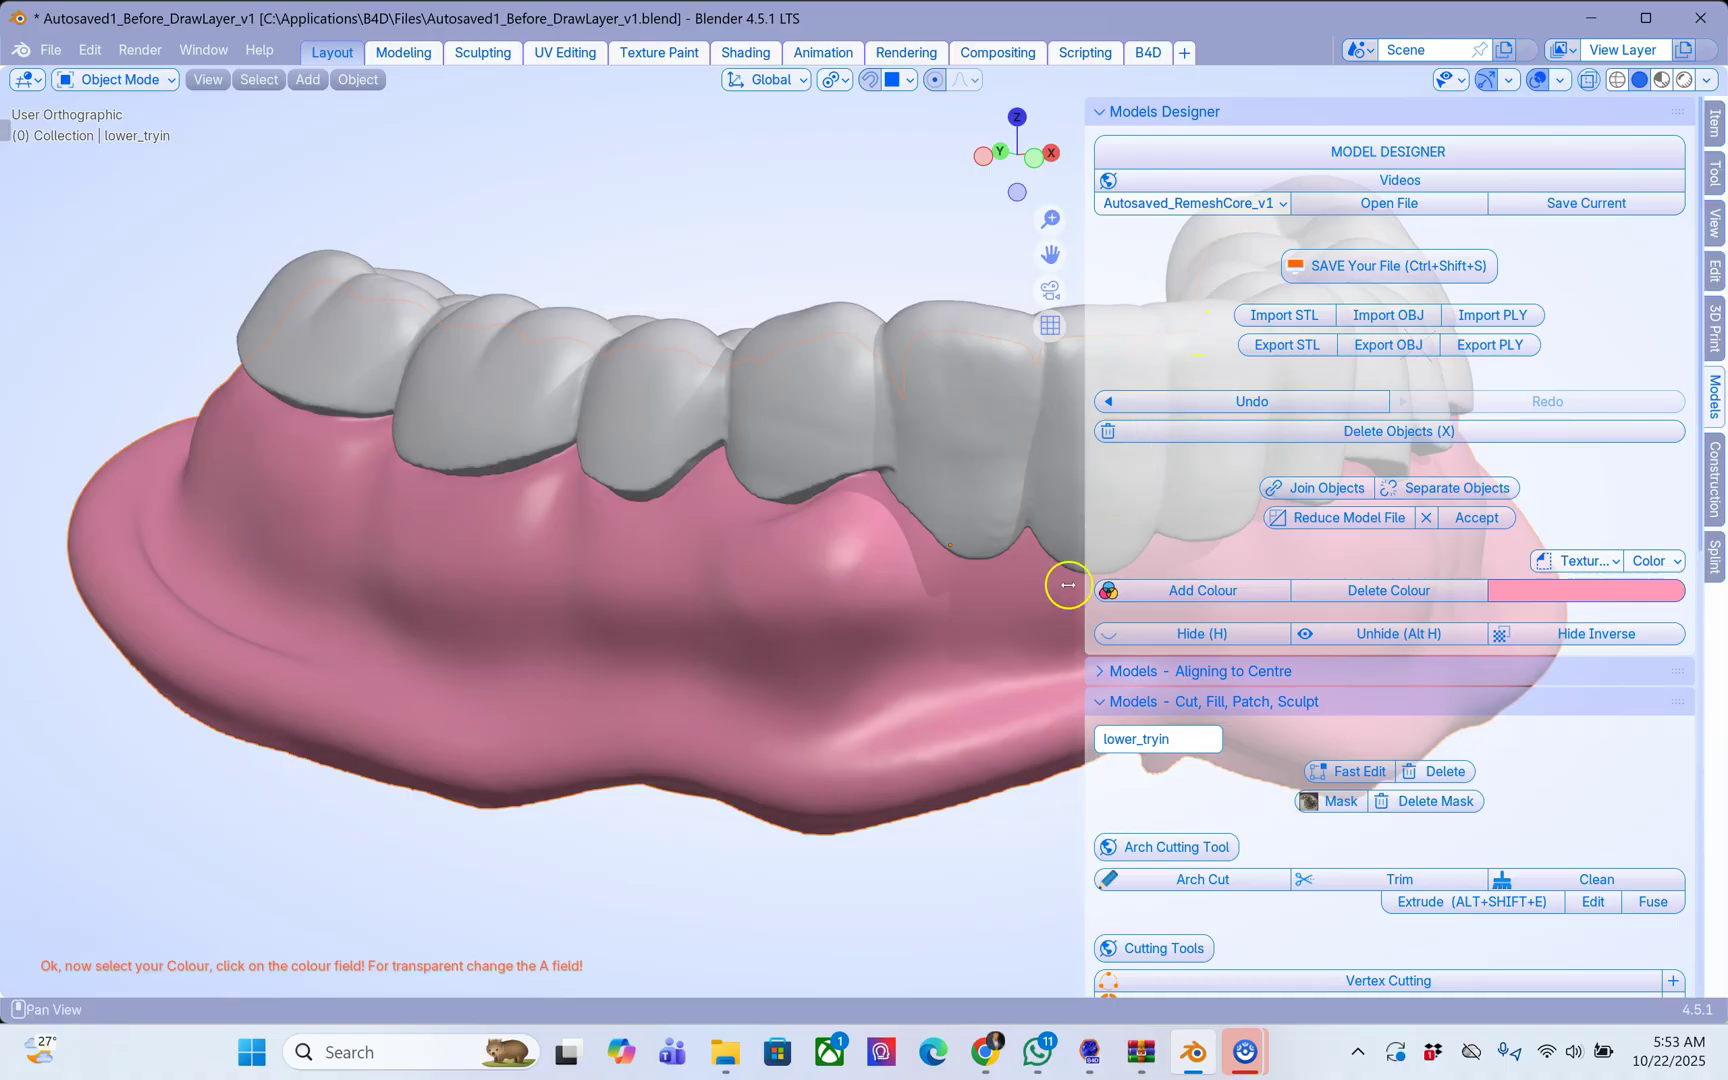
left_click(1163, 745)
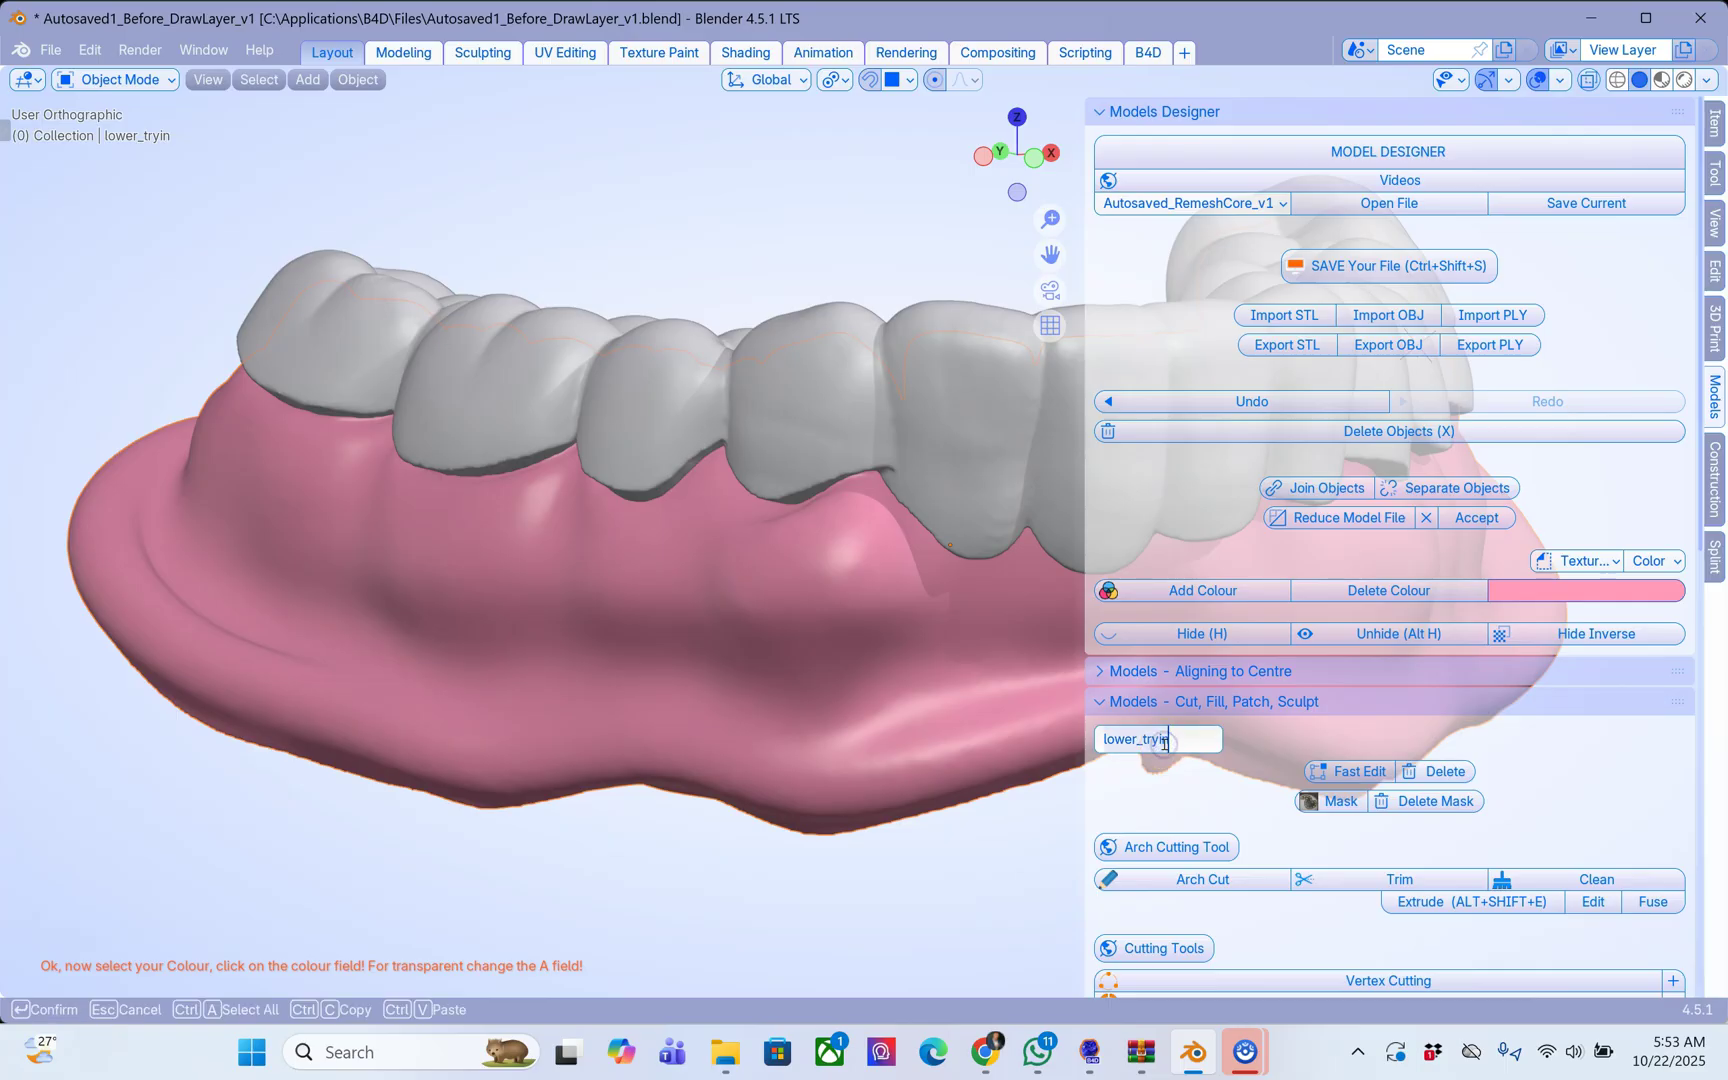
left_click(633, 680)
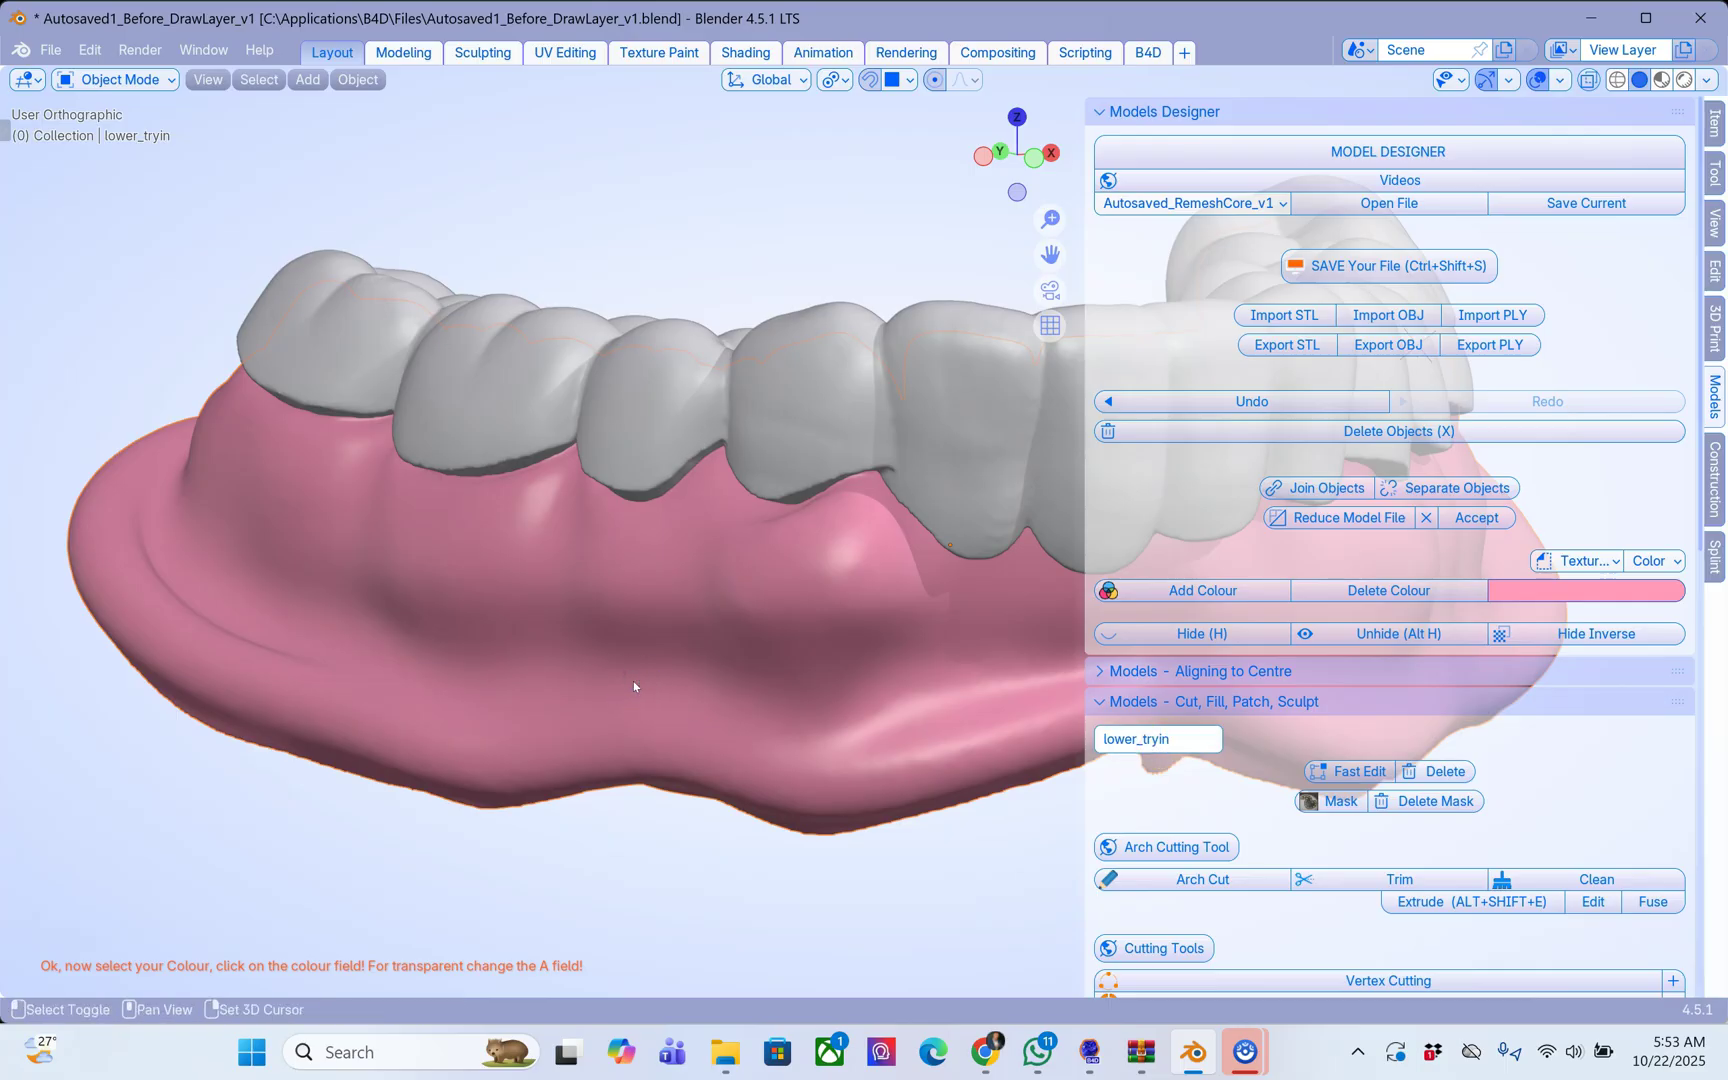
key("shift+d")
left_click(633, 681)
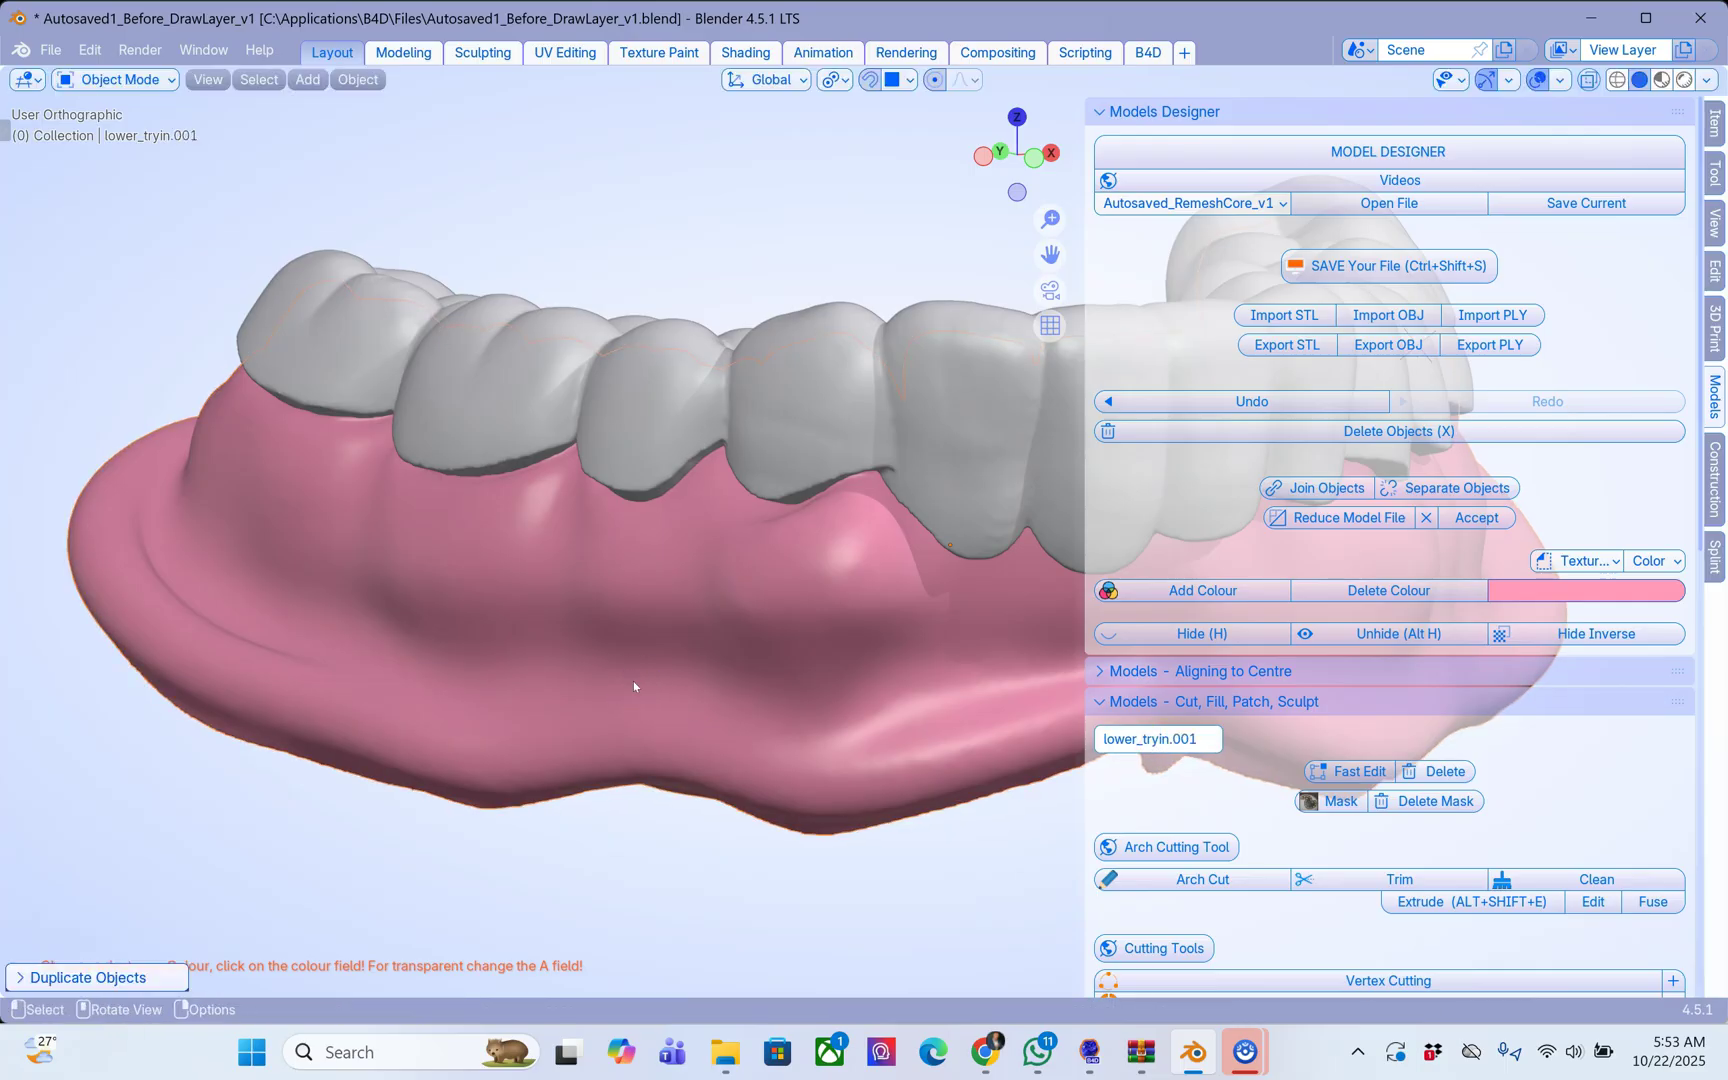
Rename the duplicated jaw model as copy and hide it.
left_click(1178, 738)
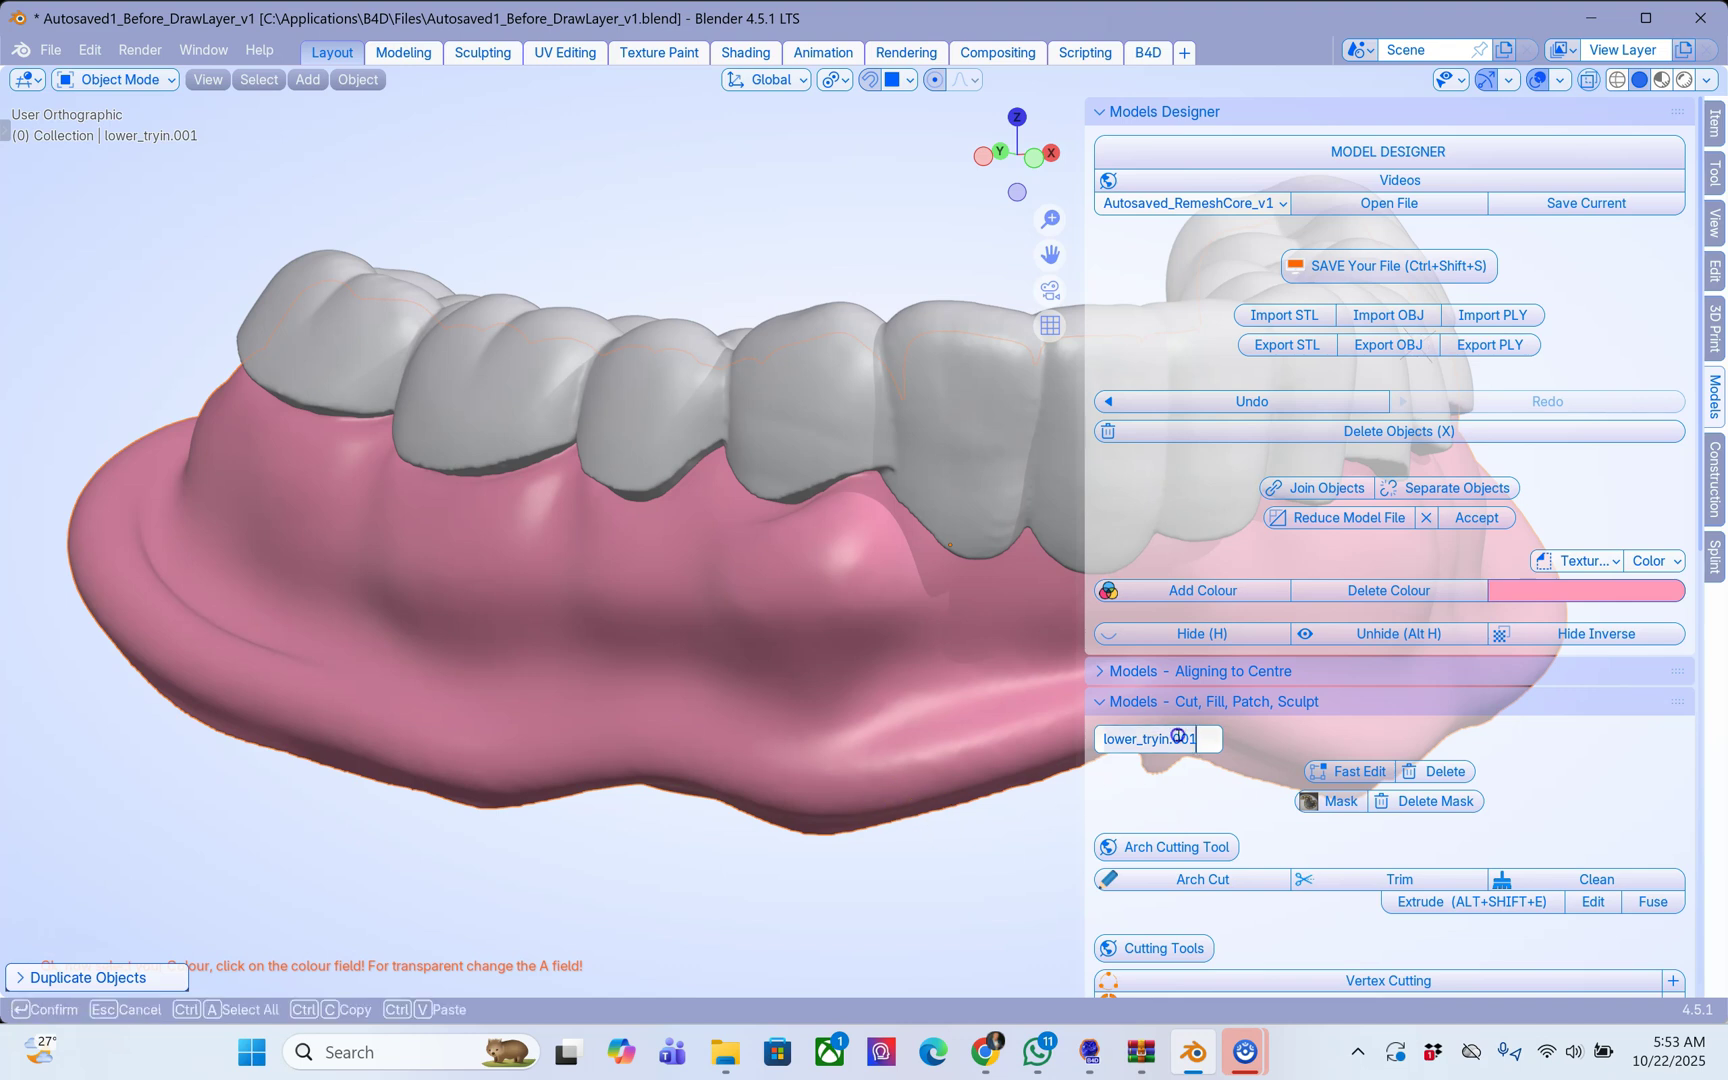
key("ctrl+a")
type("c")
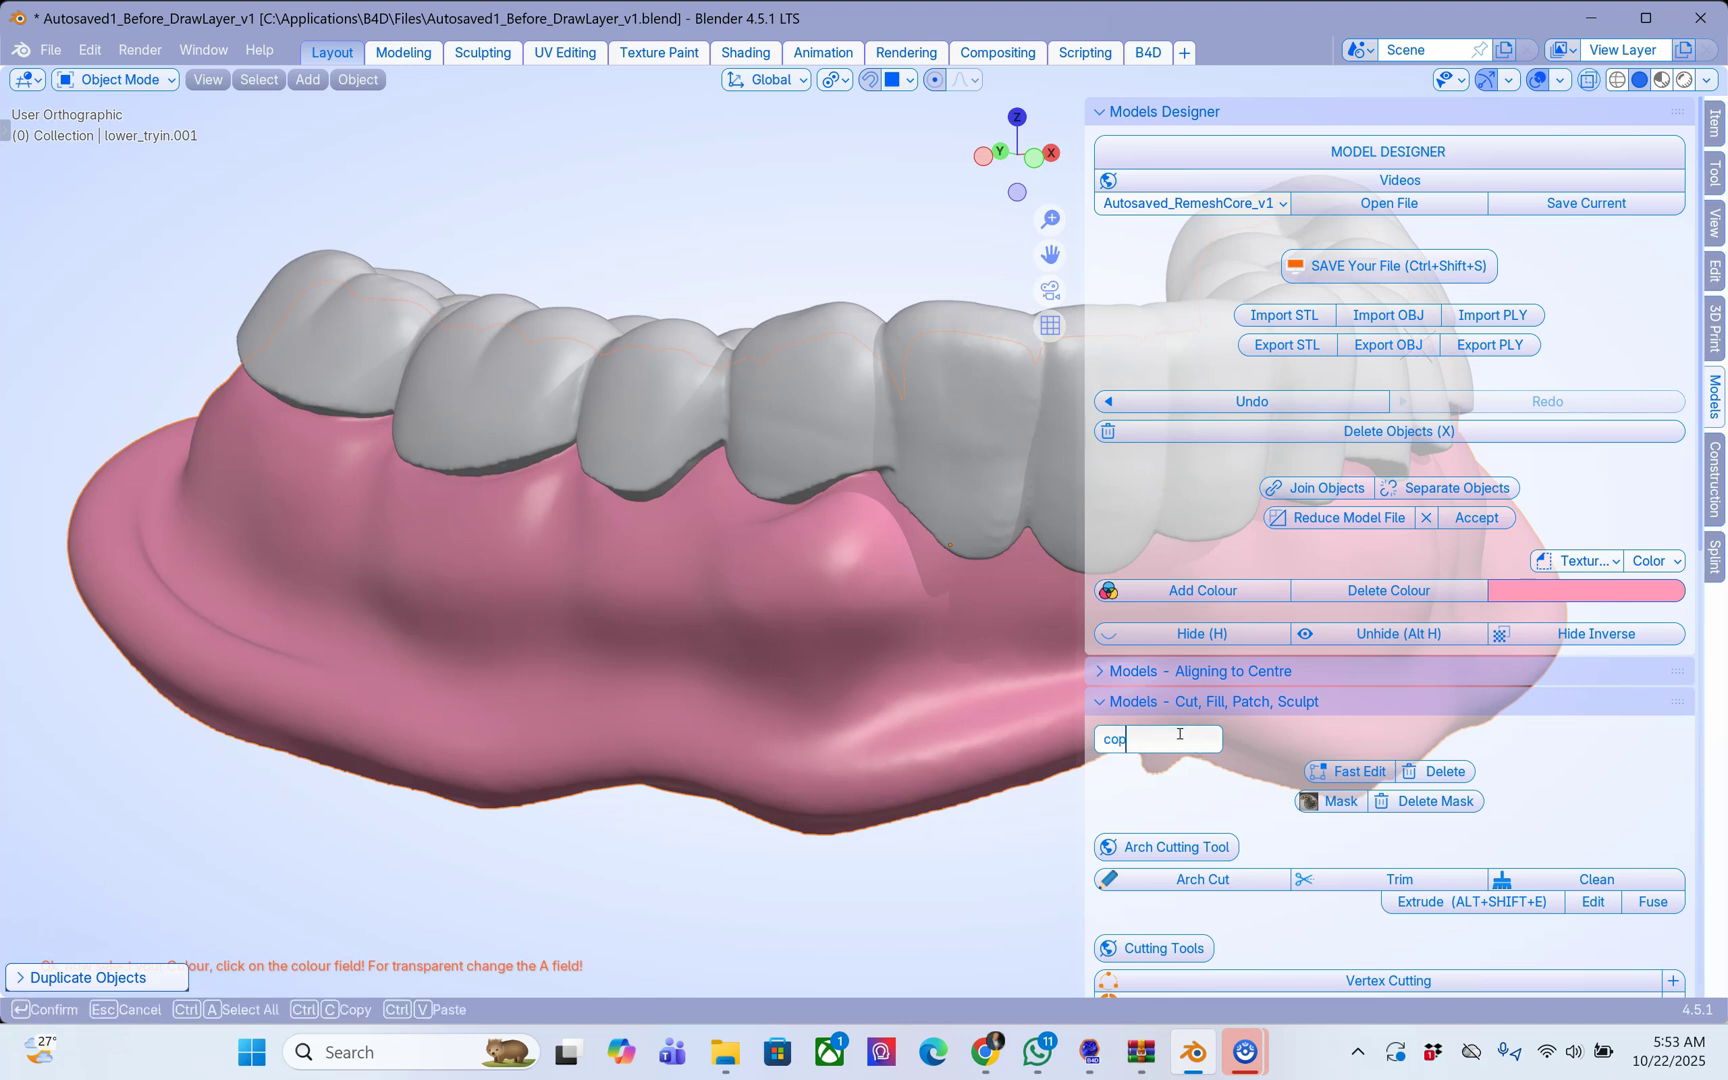
key("Return")
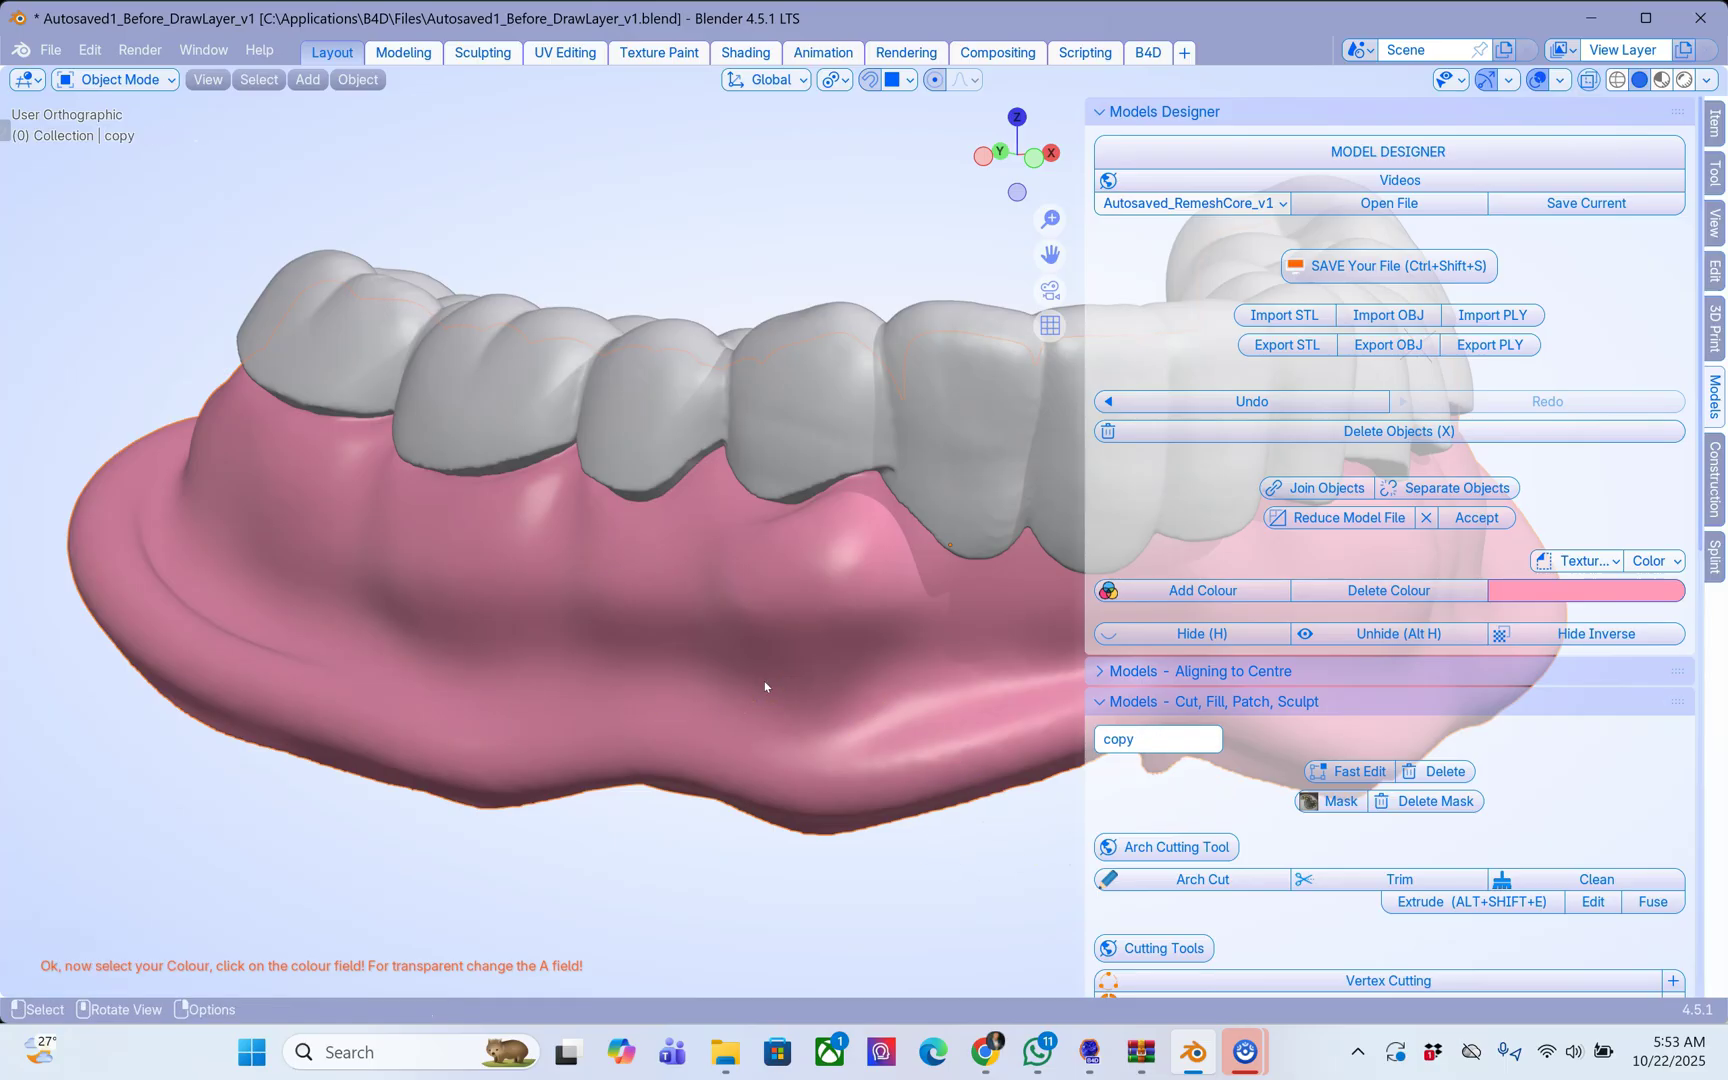
key("h")
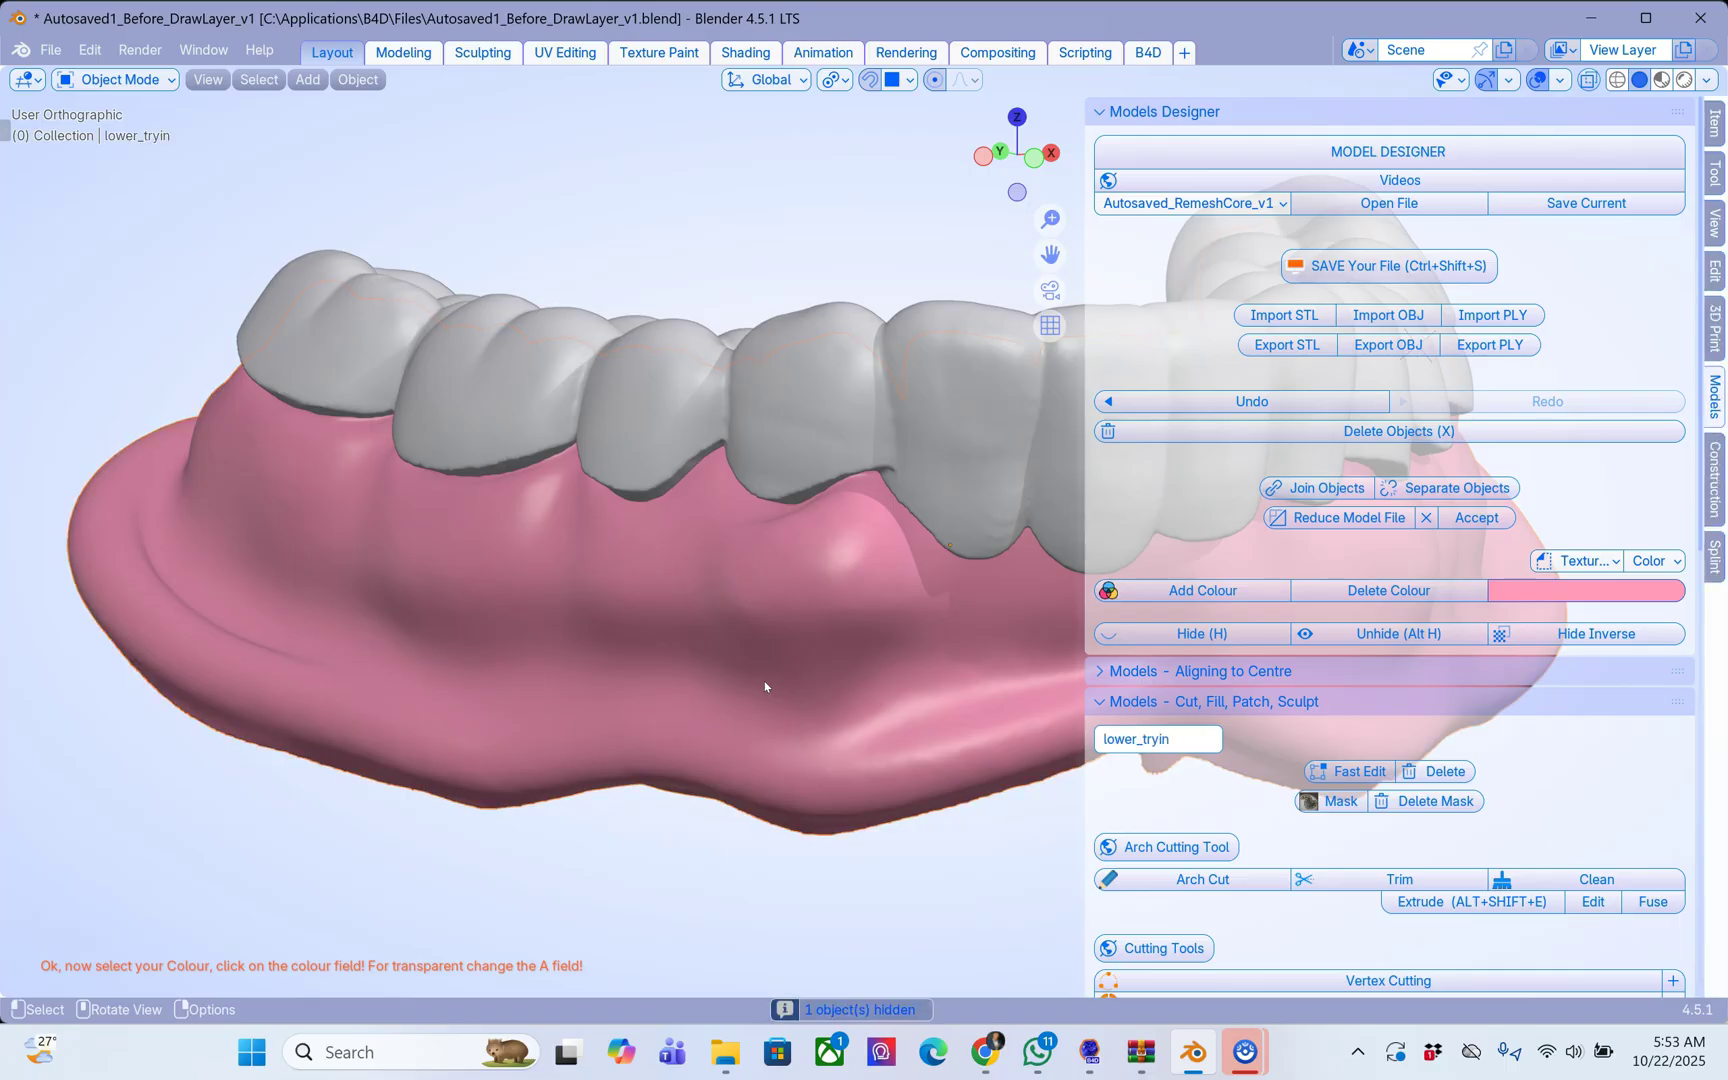
Set up an Intersect Boolean in the splint finishing tools on the lower_tryin jaw model, with the splint layer as the cutting object.
left_click(764, 684)
scroll(766, 684, "down", 2)
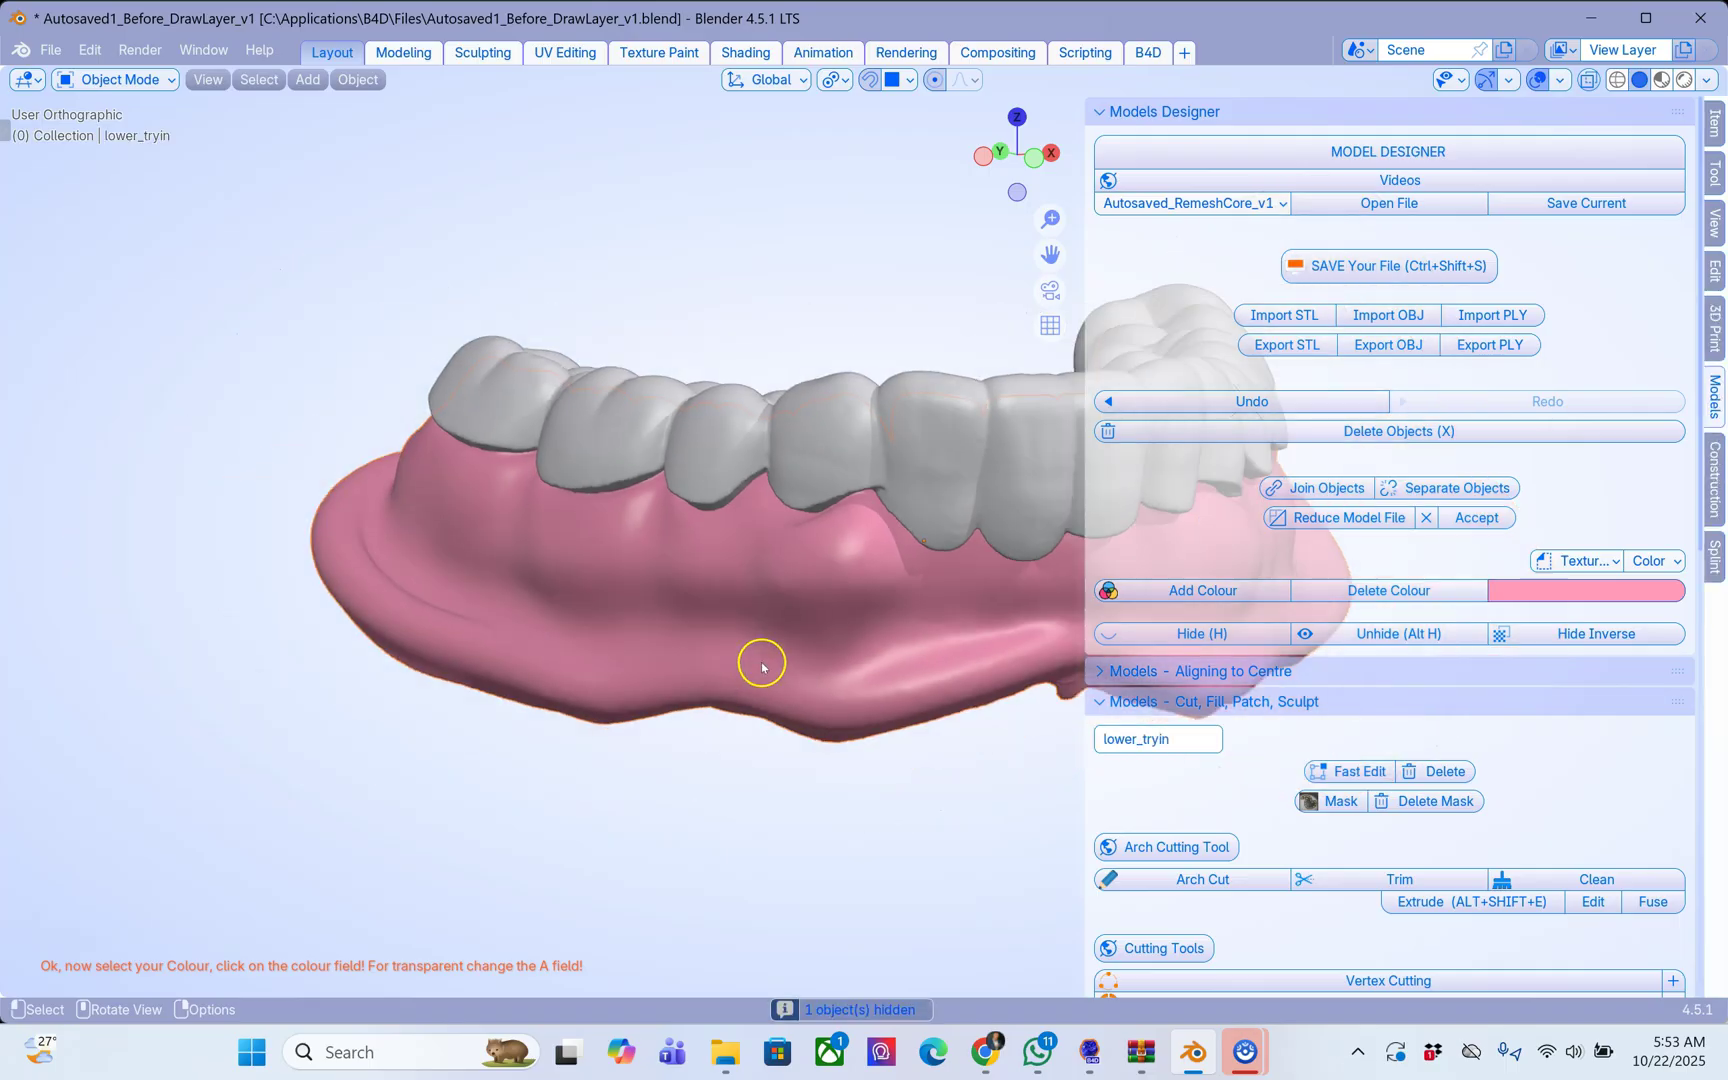
middle_click_drag(767, 652, 702, 636, "shift")
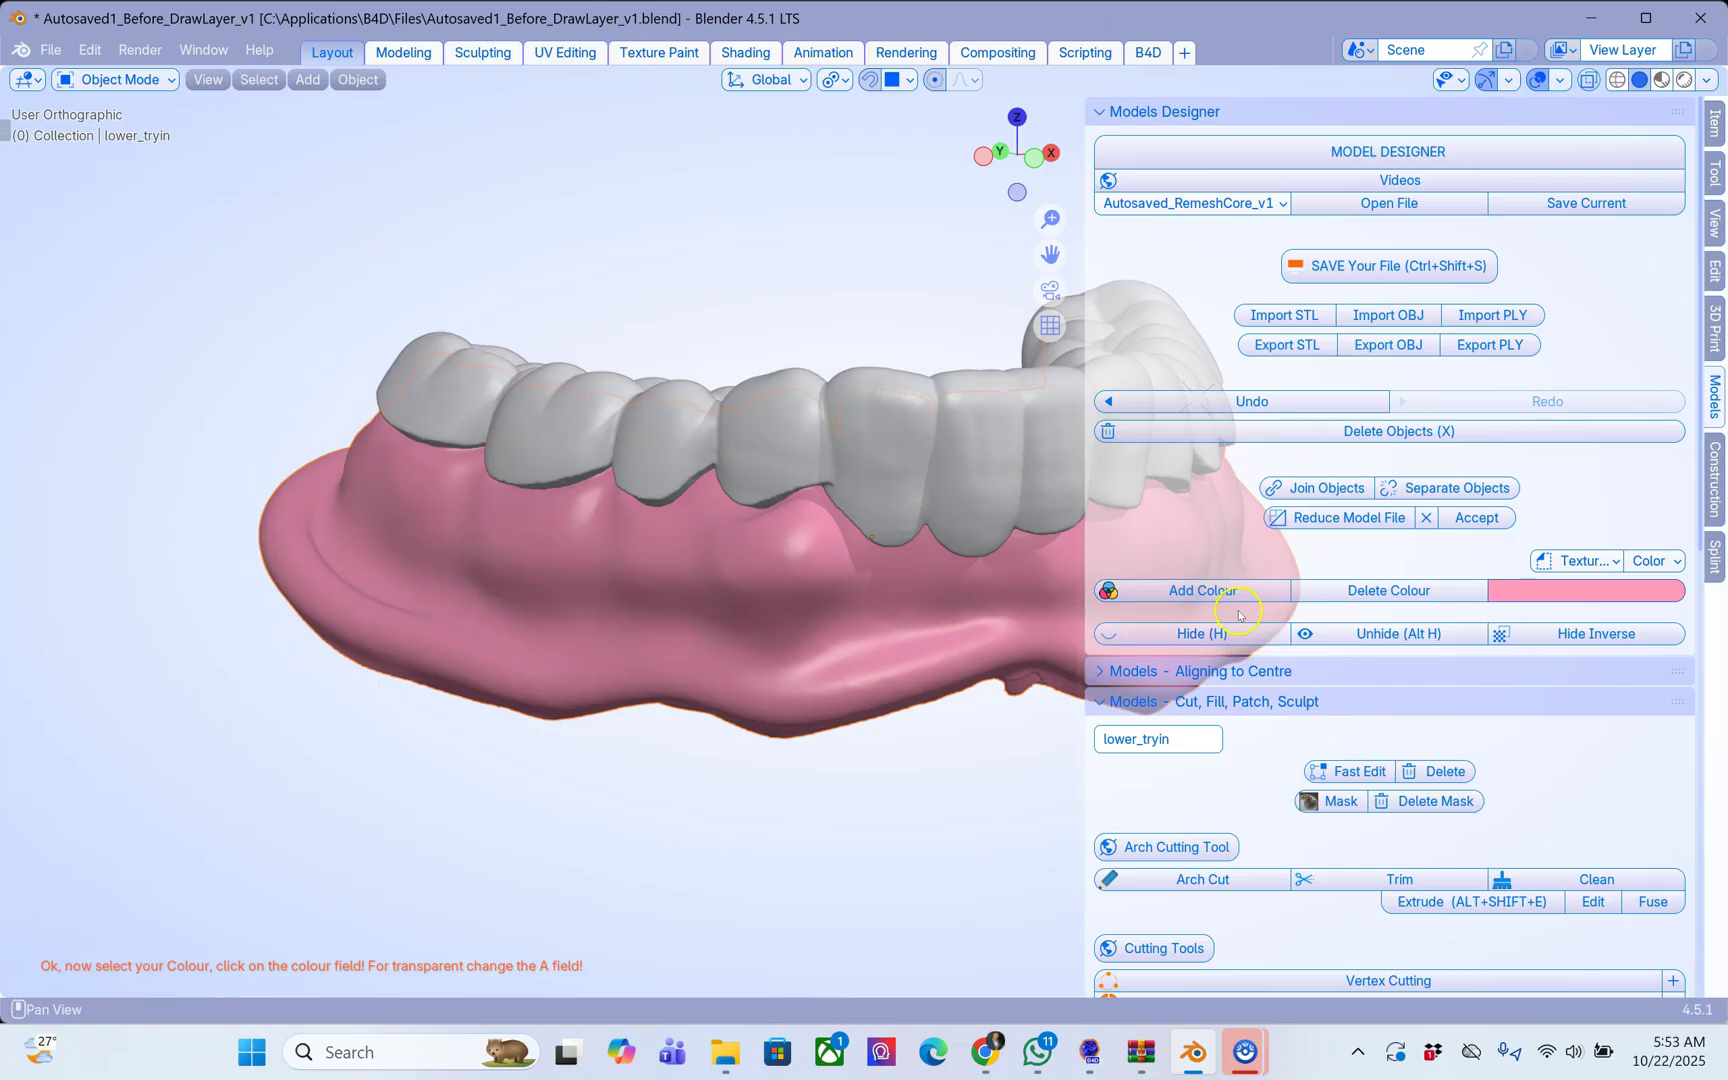
scroll(1232, 638, "down", 1)
left_click(1716, 559)
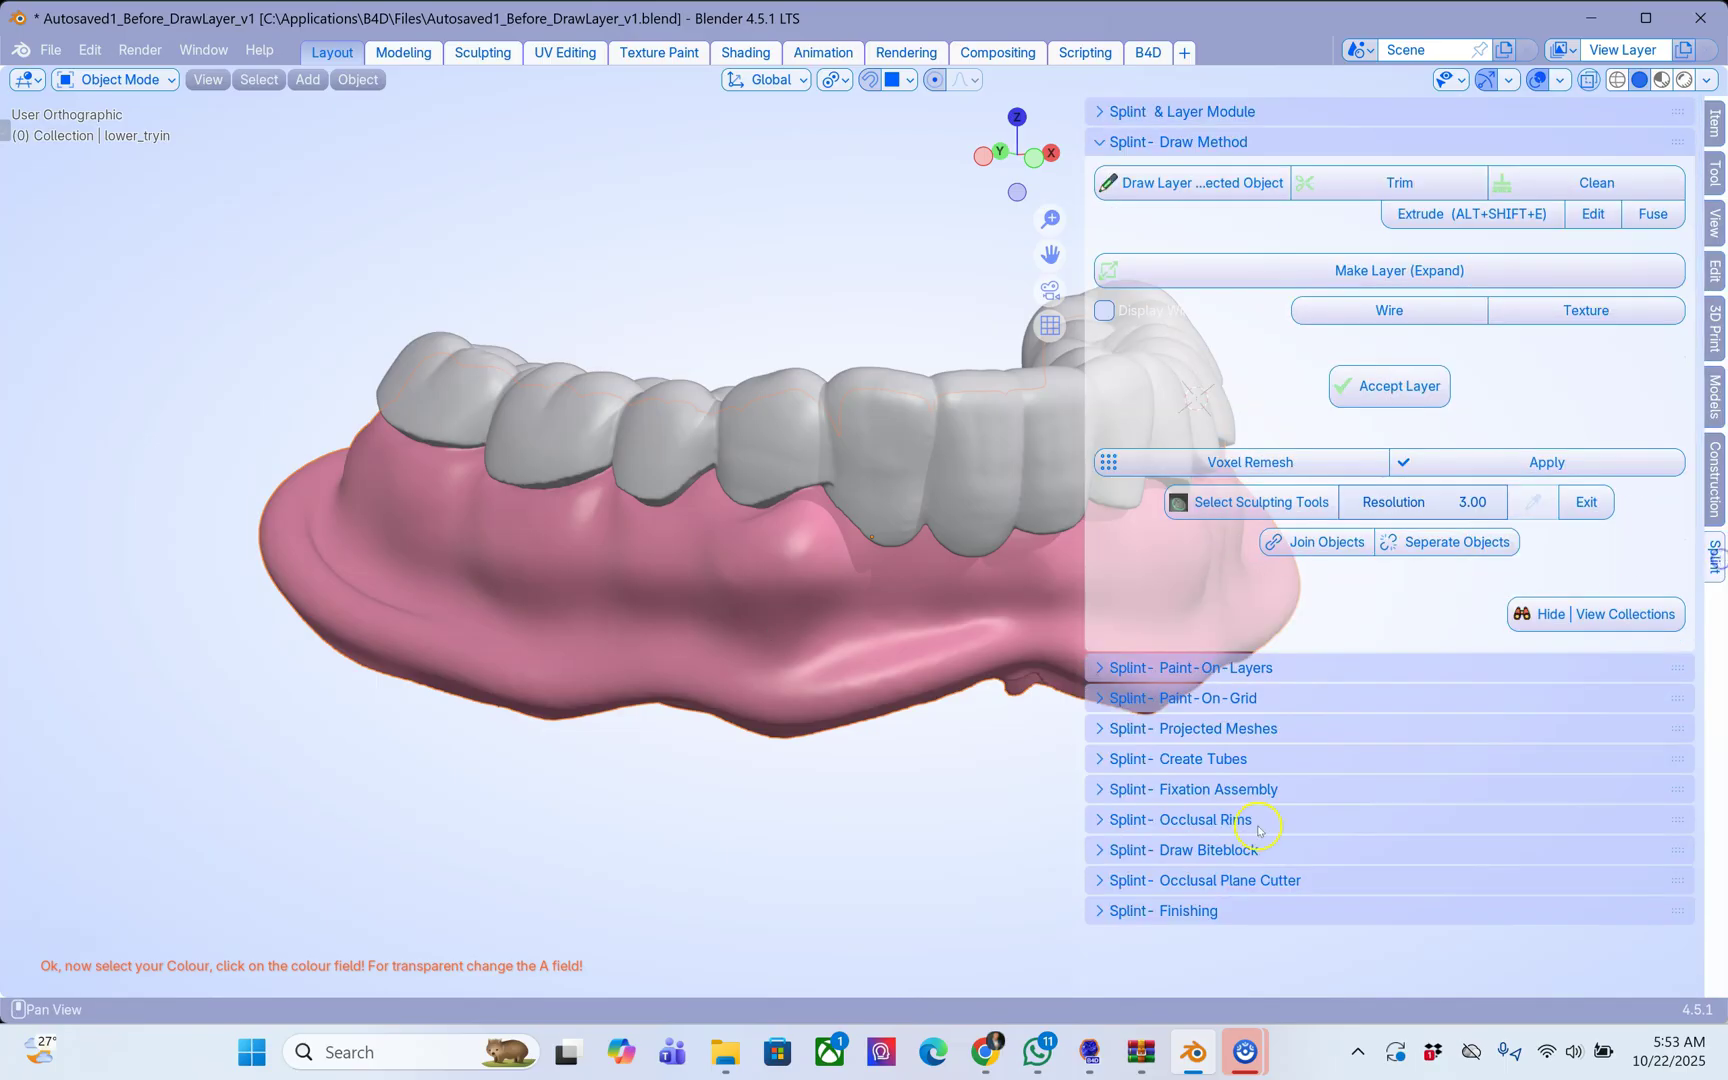
left_click(1122, 912)
scroll(1120, 795, "down", 6)
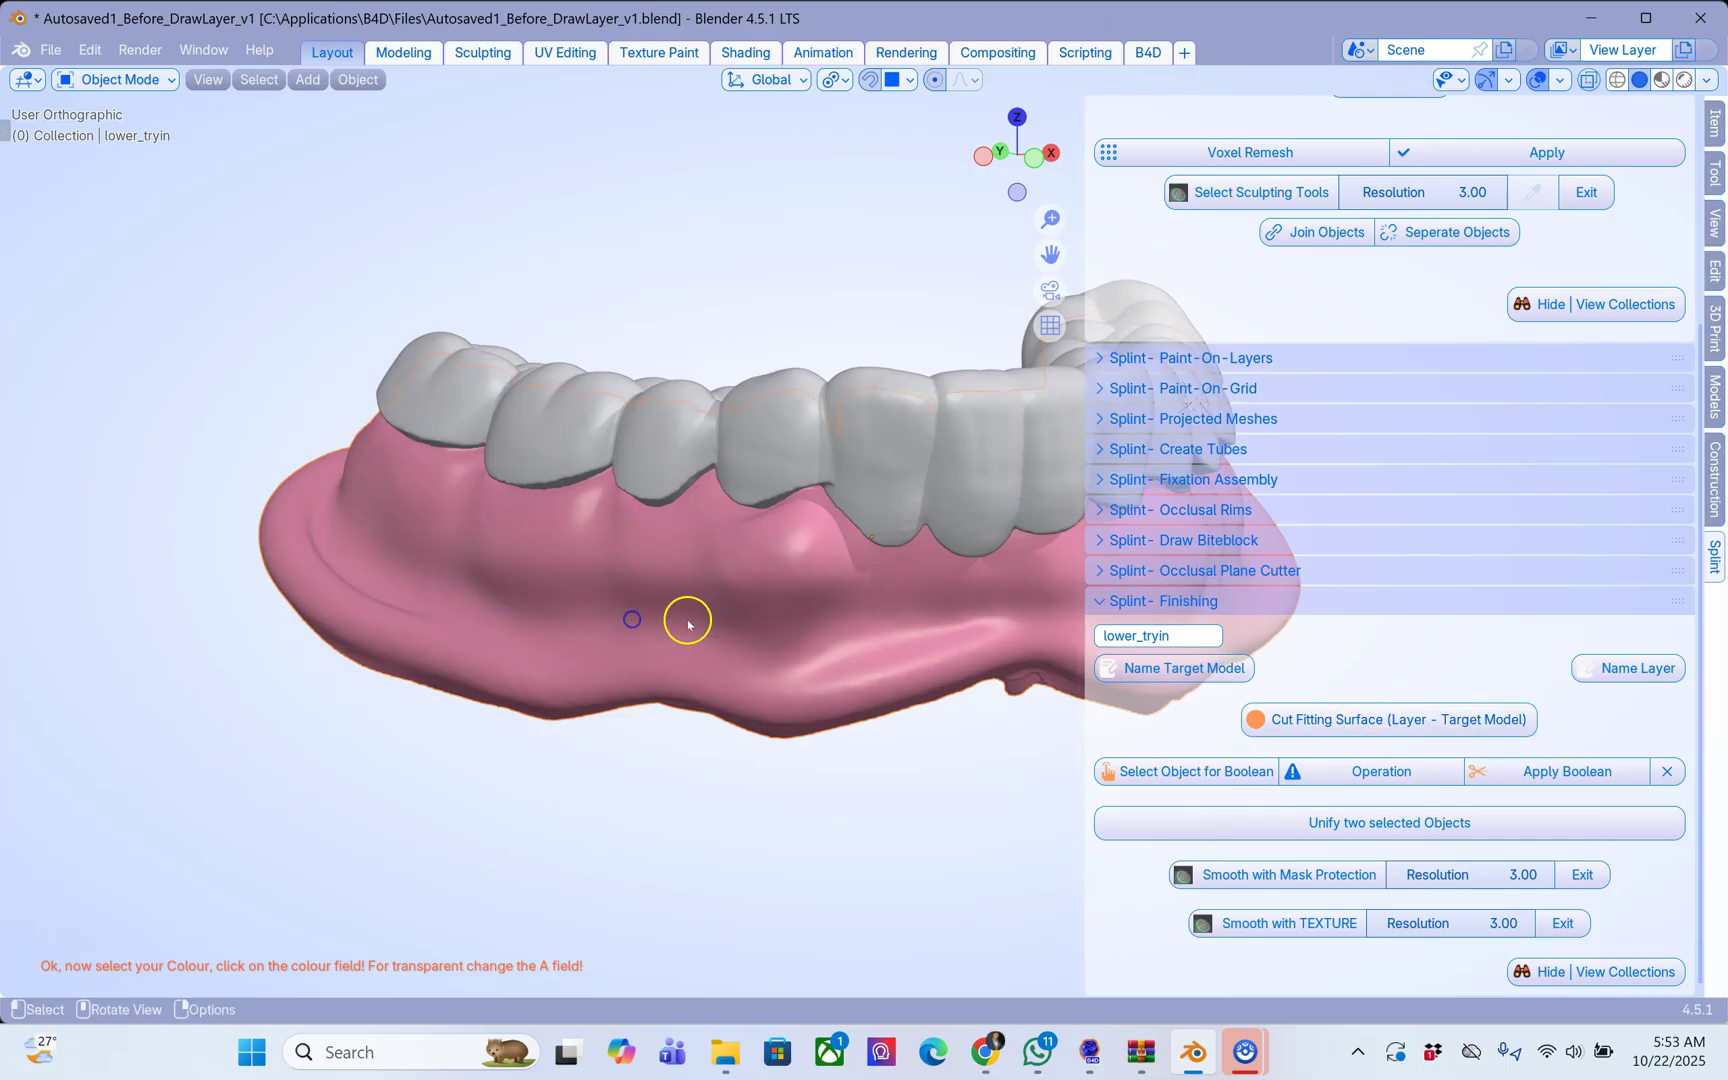
left_click(1190, 784)
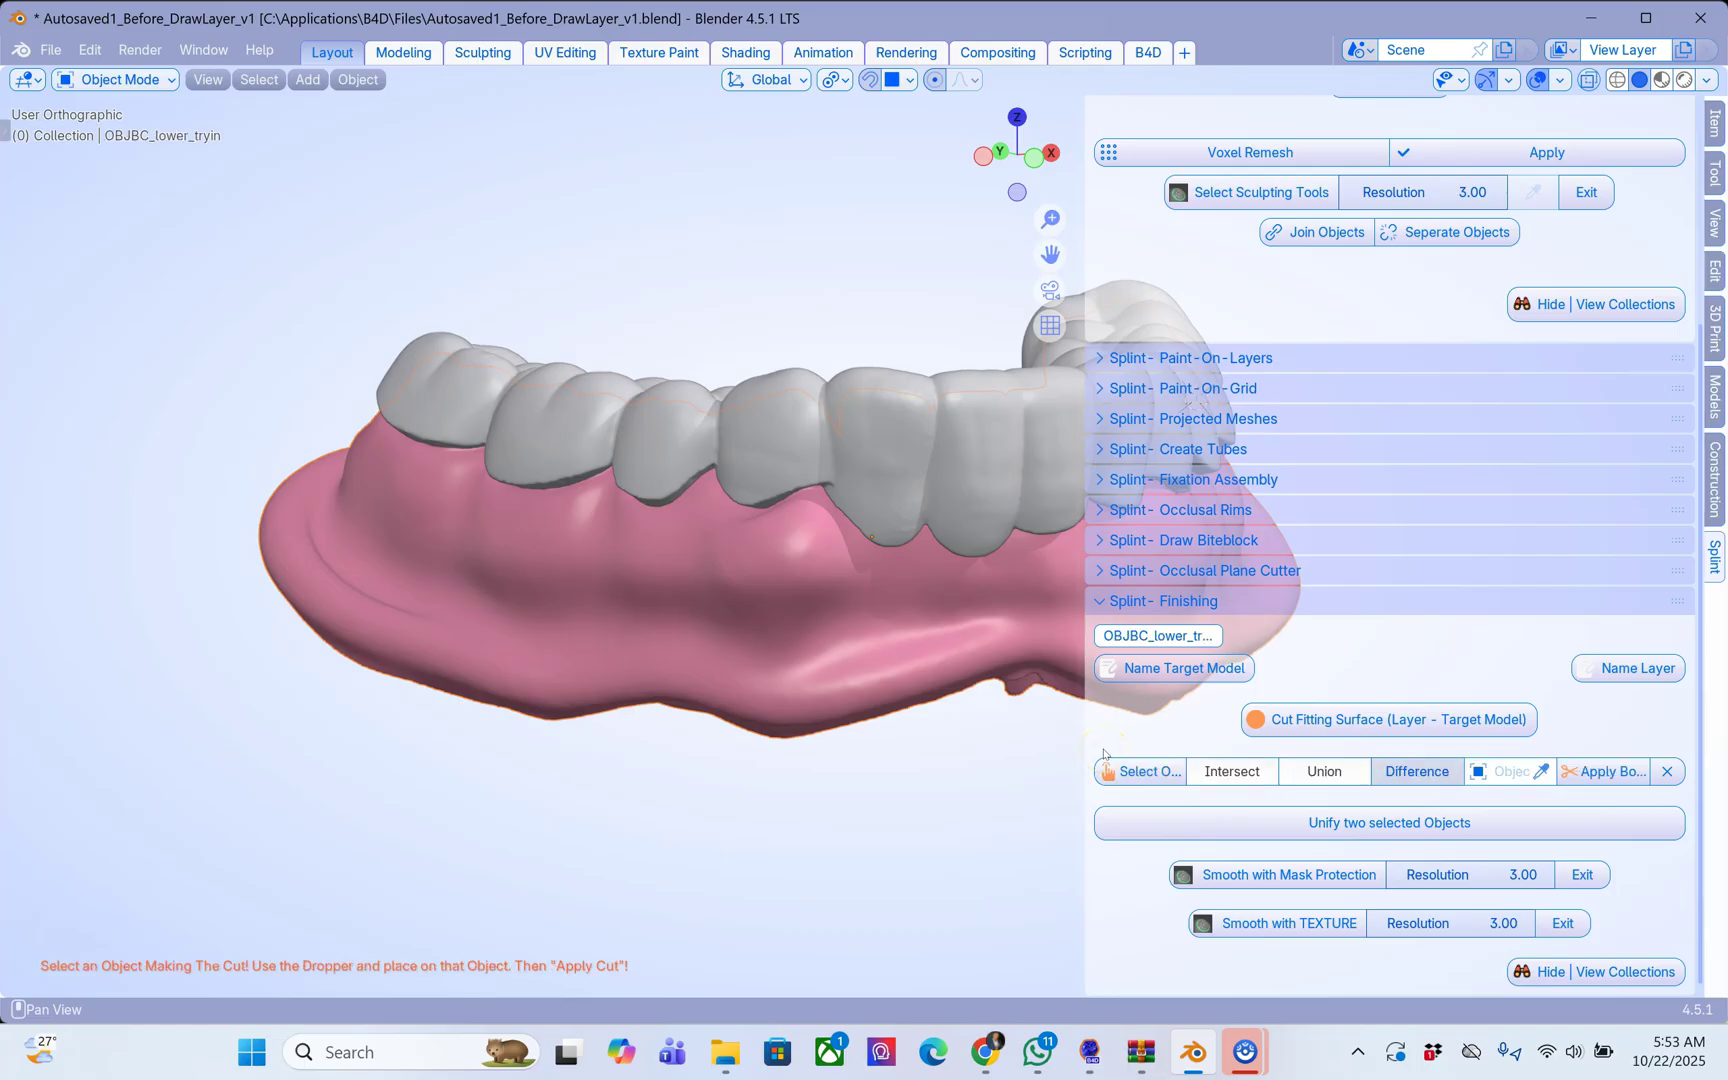
left_click(1231, 772)
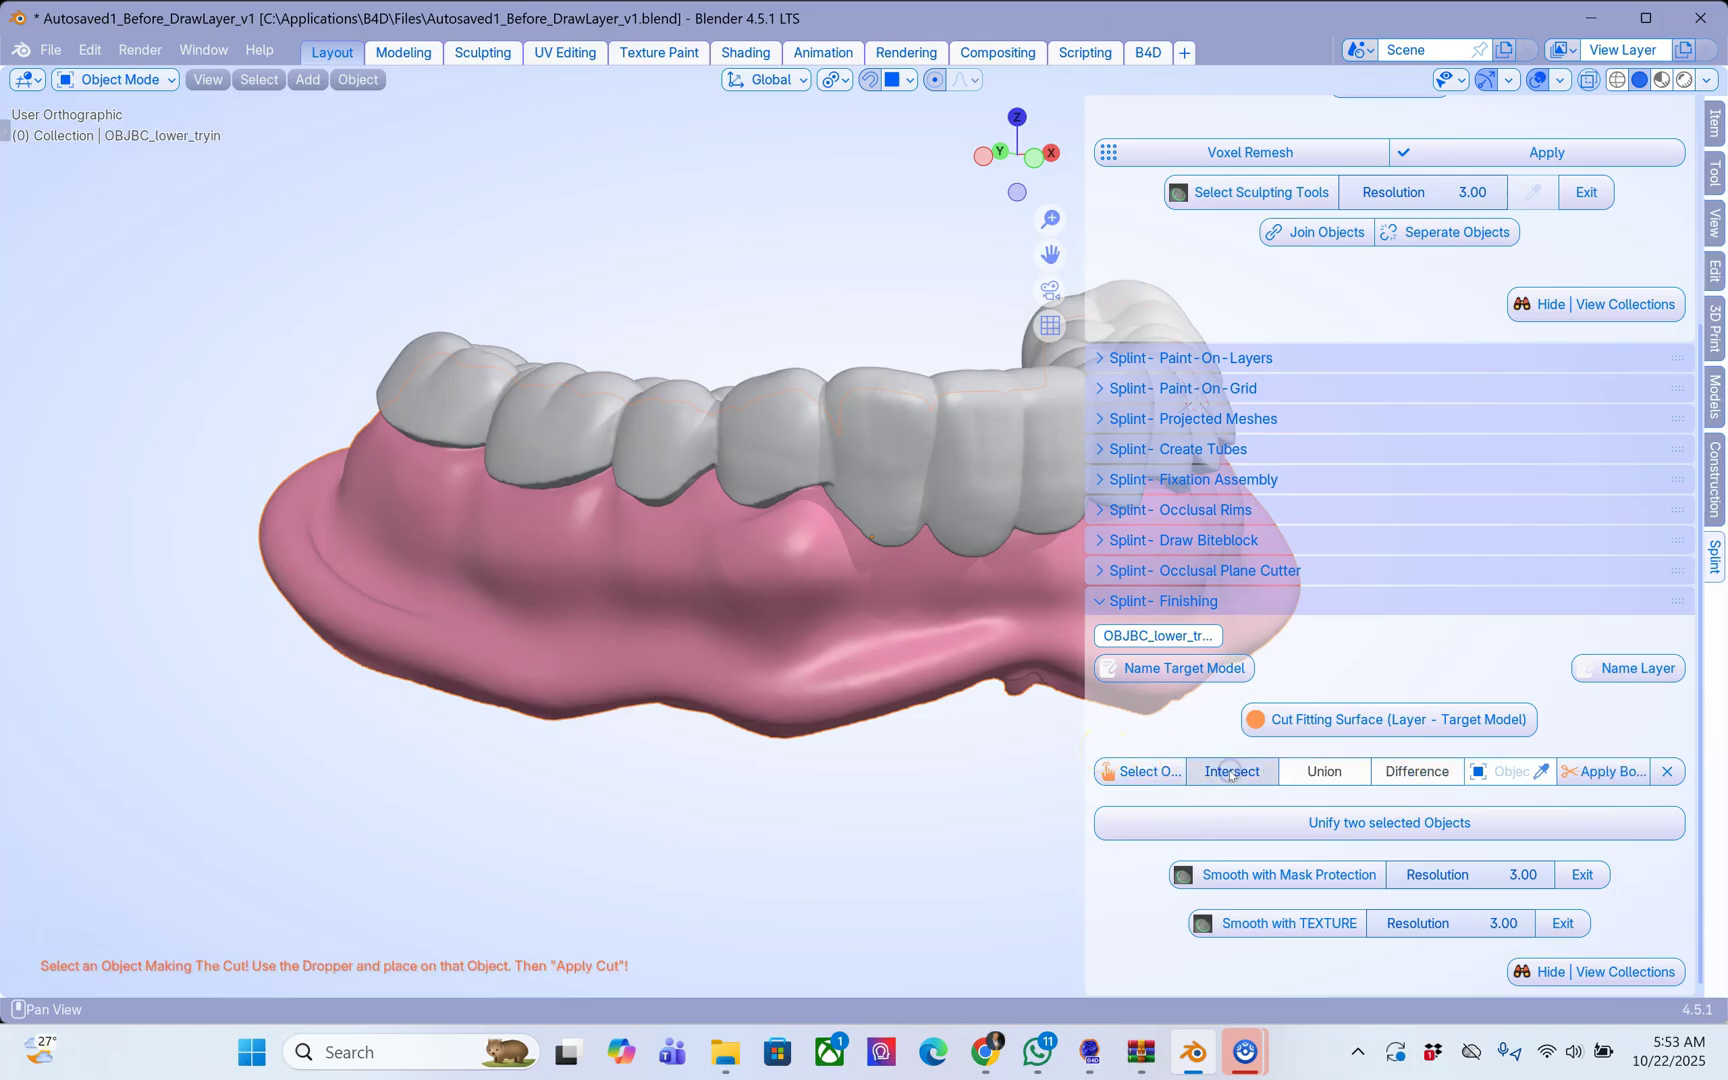
left_click(1542, 771)
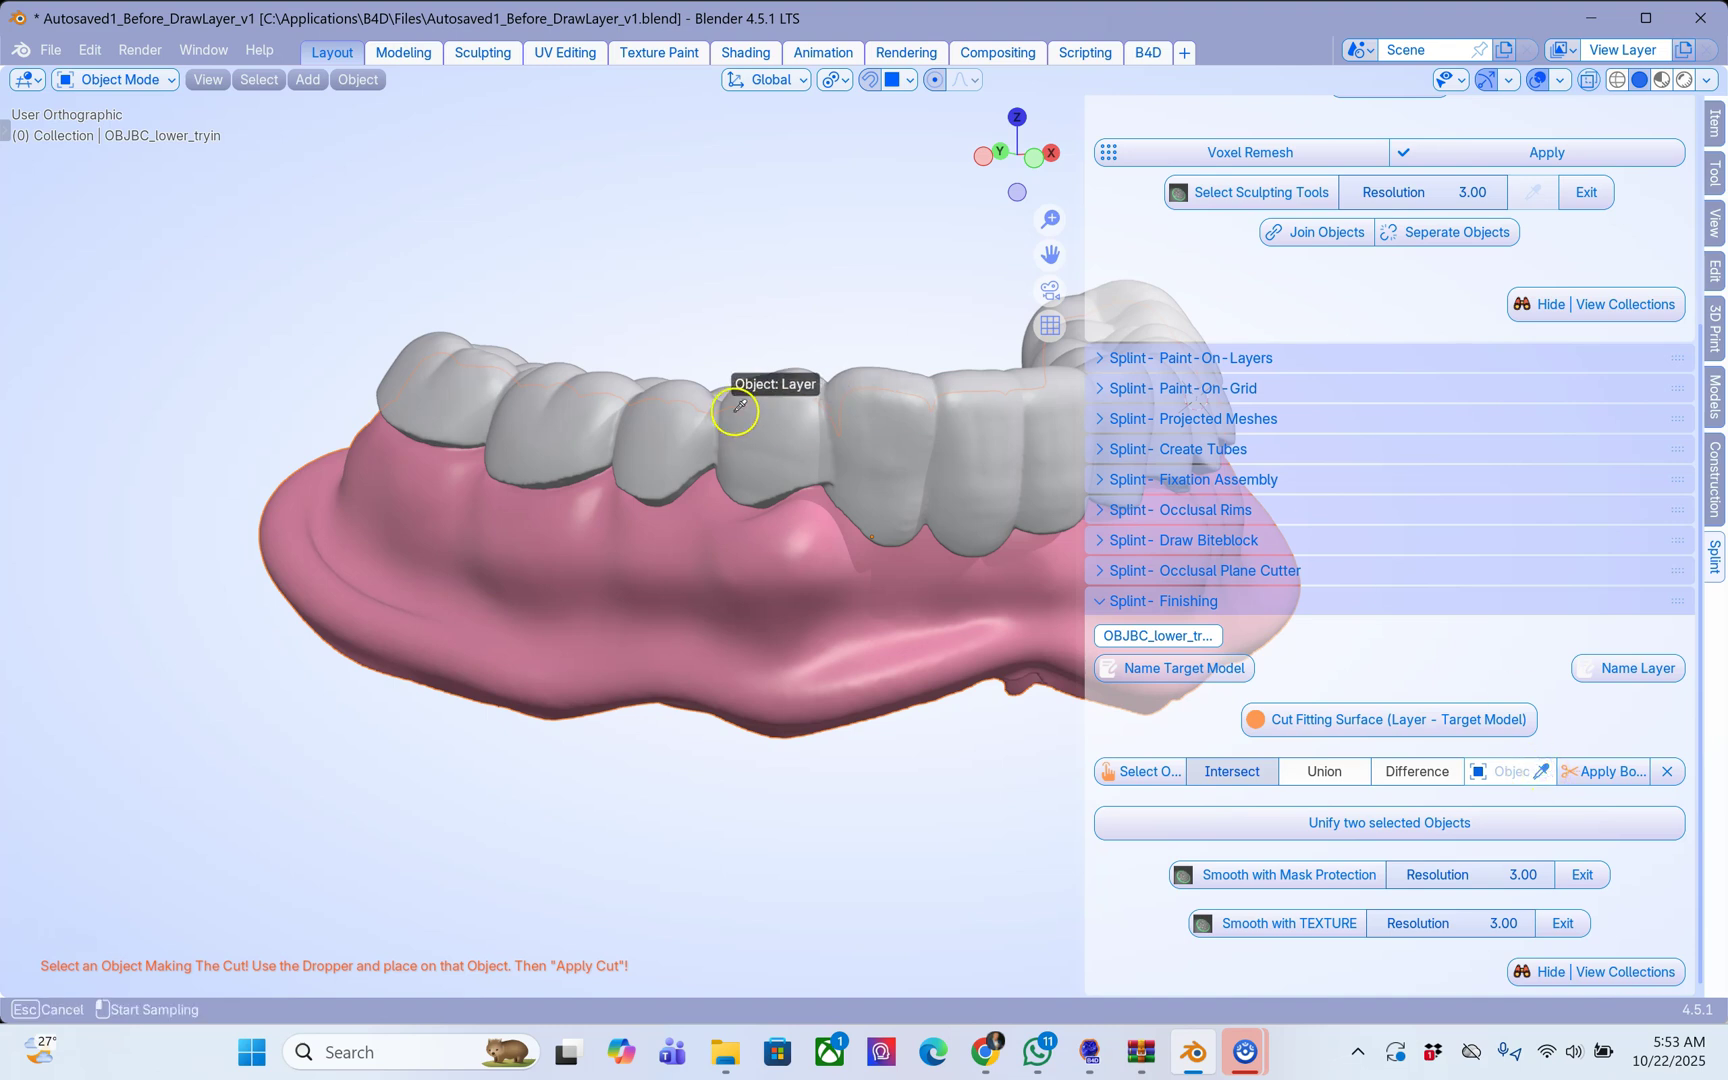
left_click(811, 403)
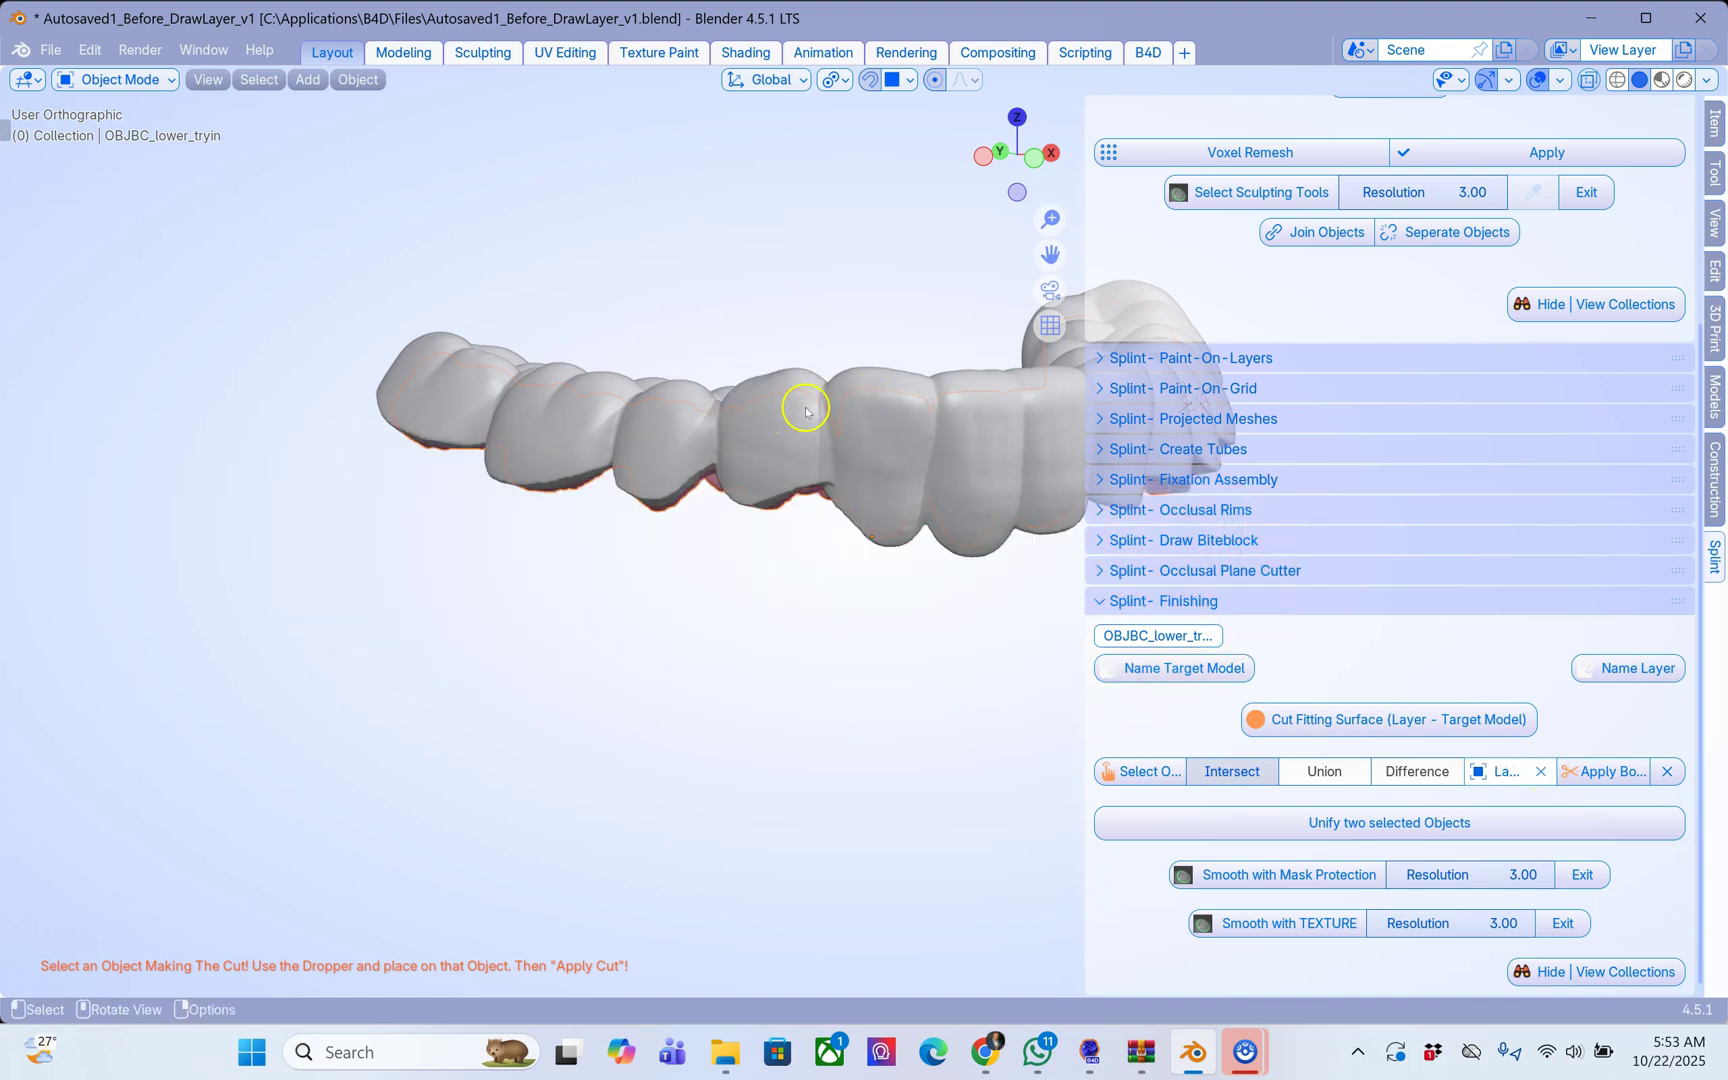
Inspect the intersected shell from below and apply the Boolean.
middle_click_drag(781, 587, 810, 369)
scroll(810, 369, "up", 5)
scroll(810, 369, "down", 3)
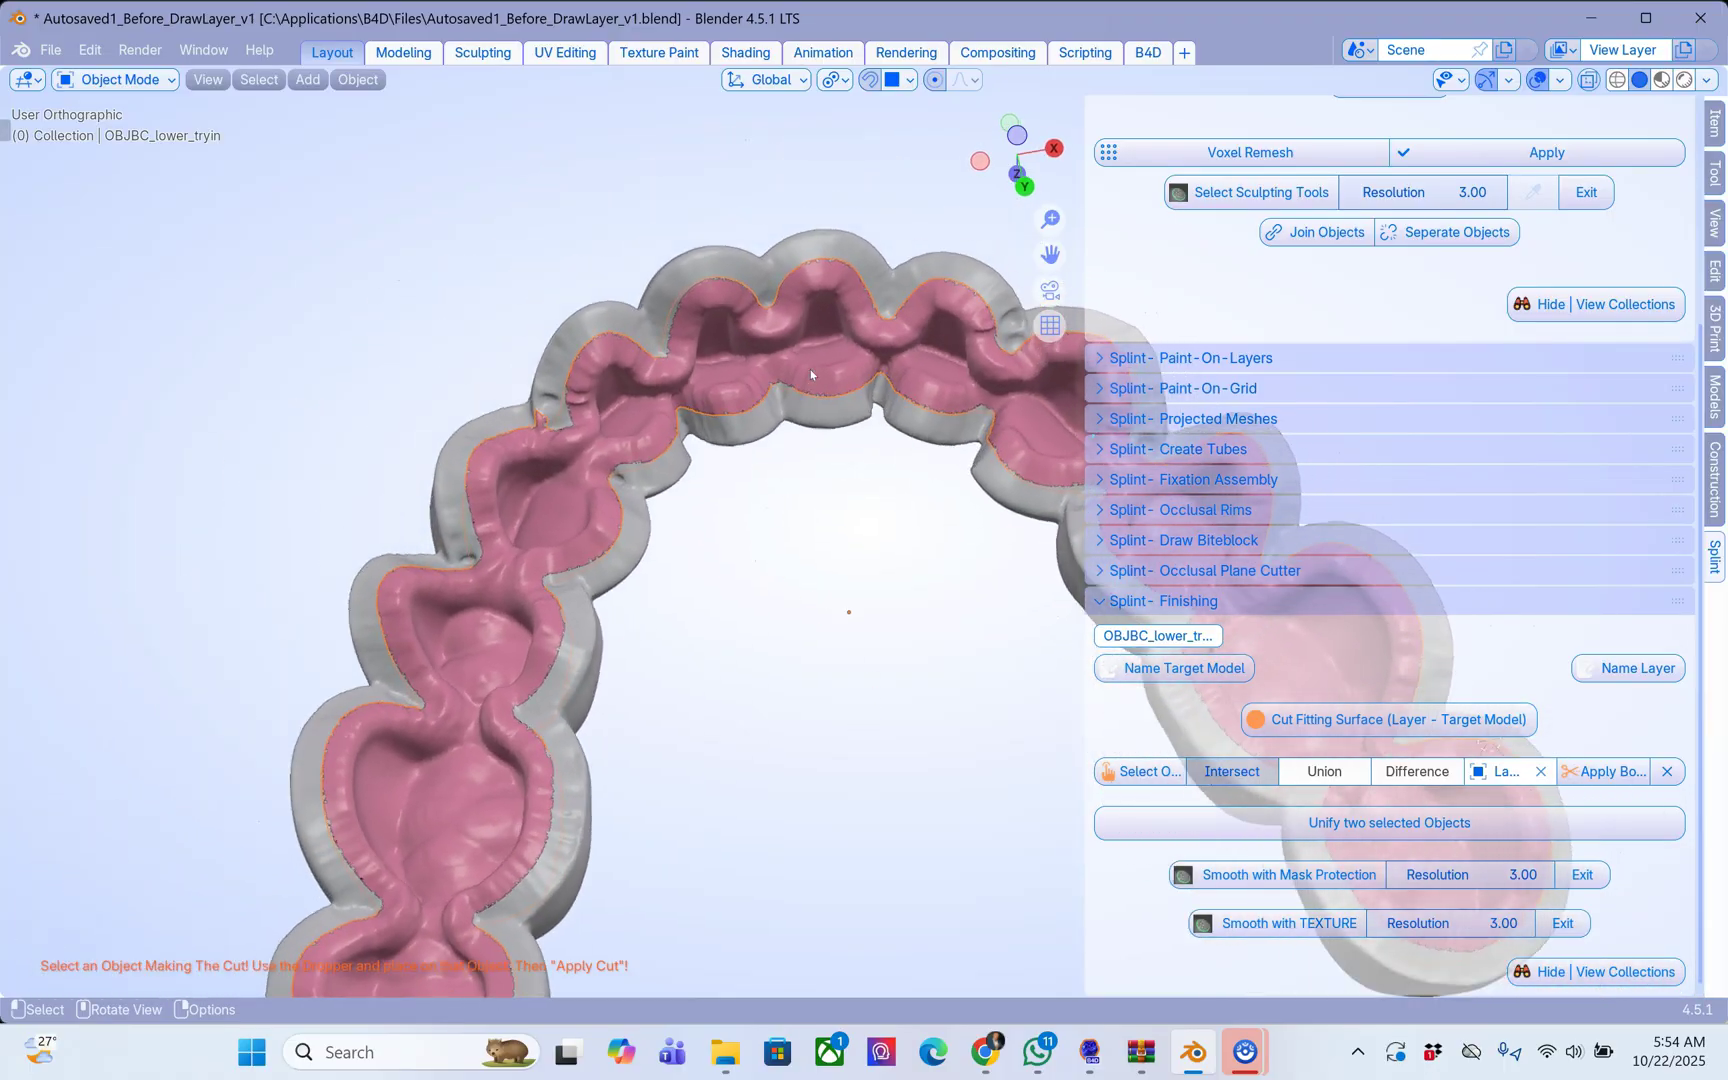
middle_click_drag(810, 369, 820, 500)
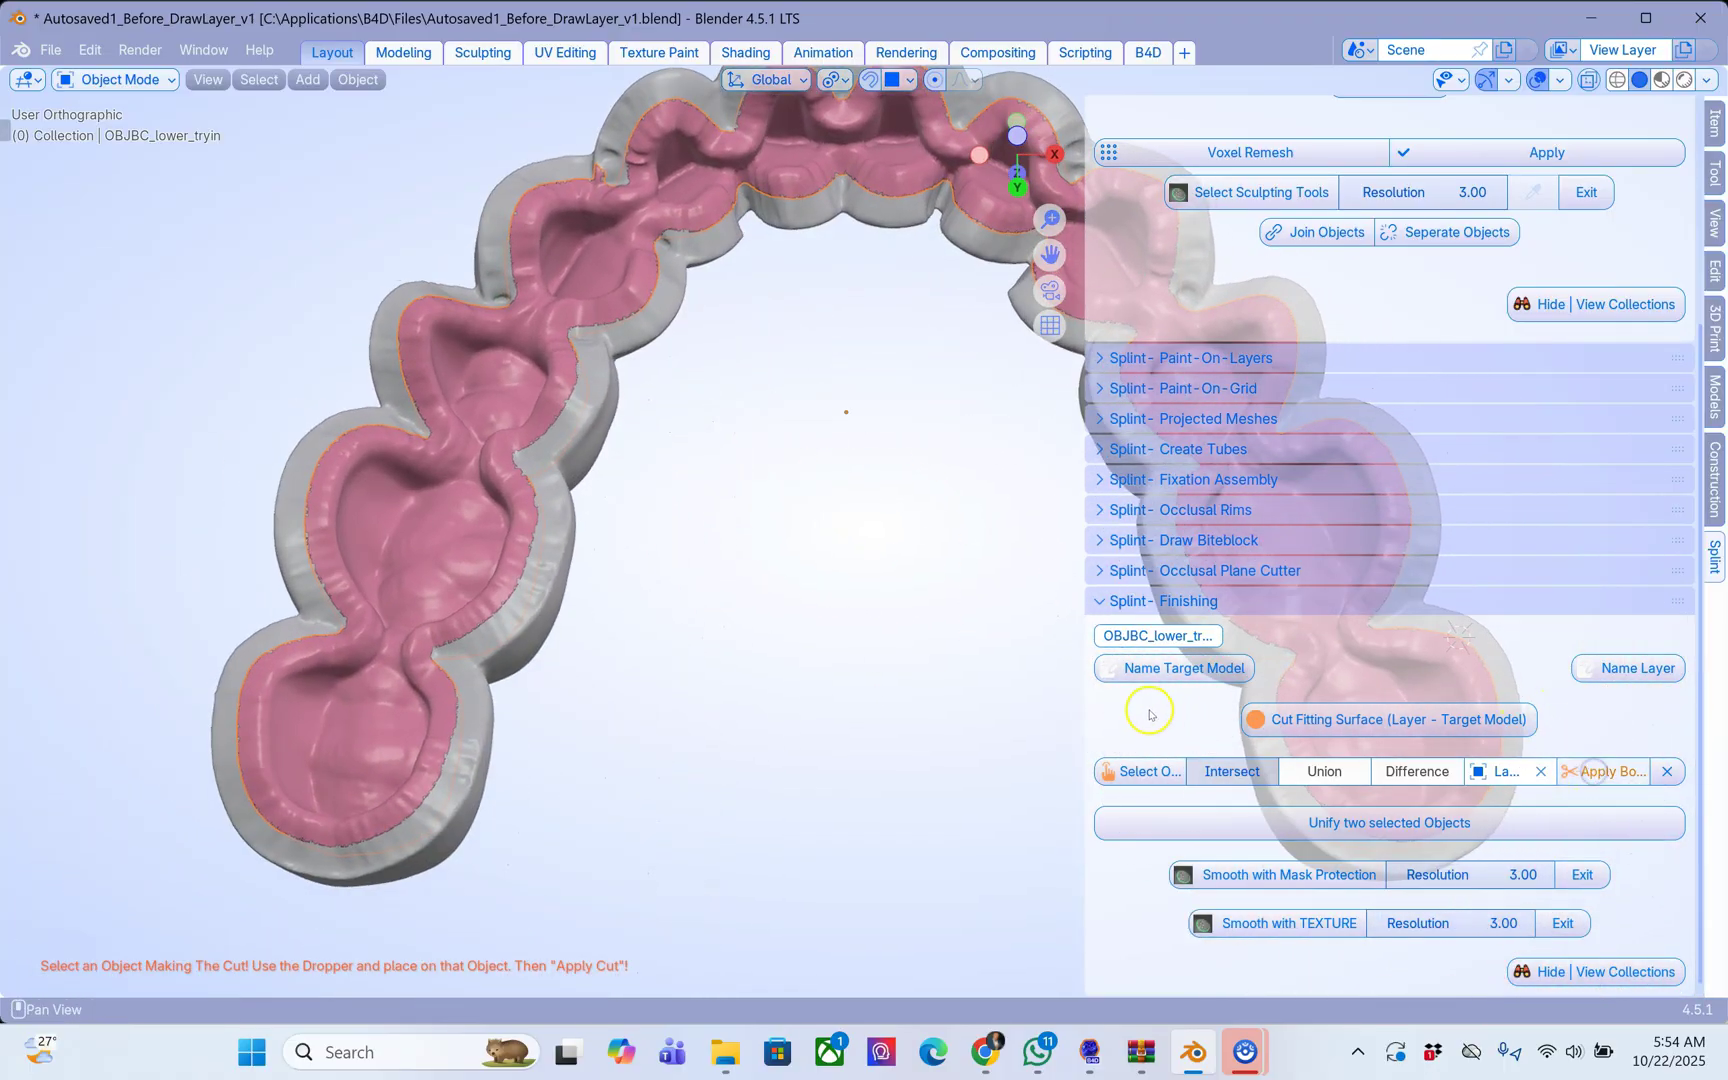
Delete the leftover grey splint layer surrounding the intersected tooth shell.
left_click(578, 440)
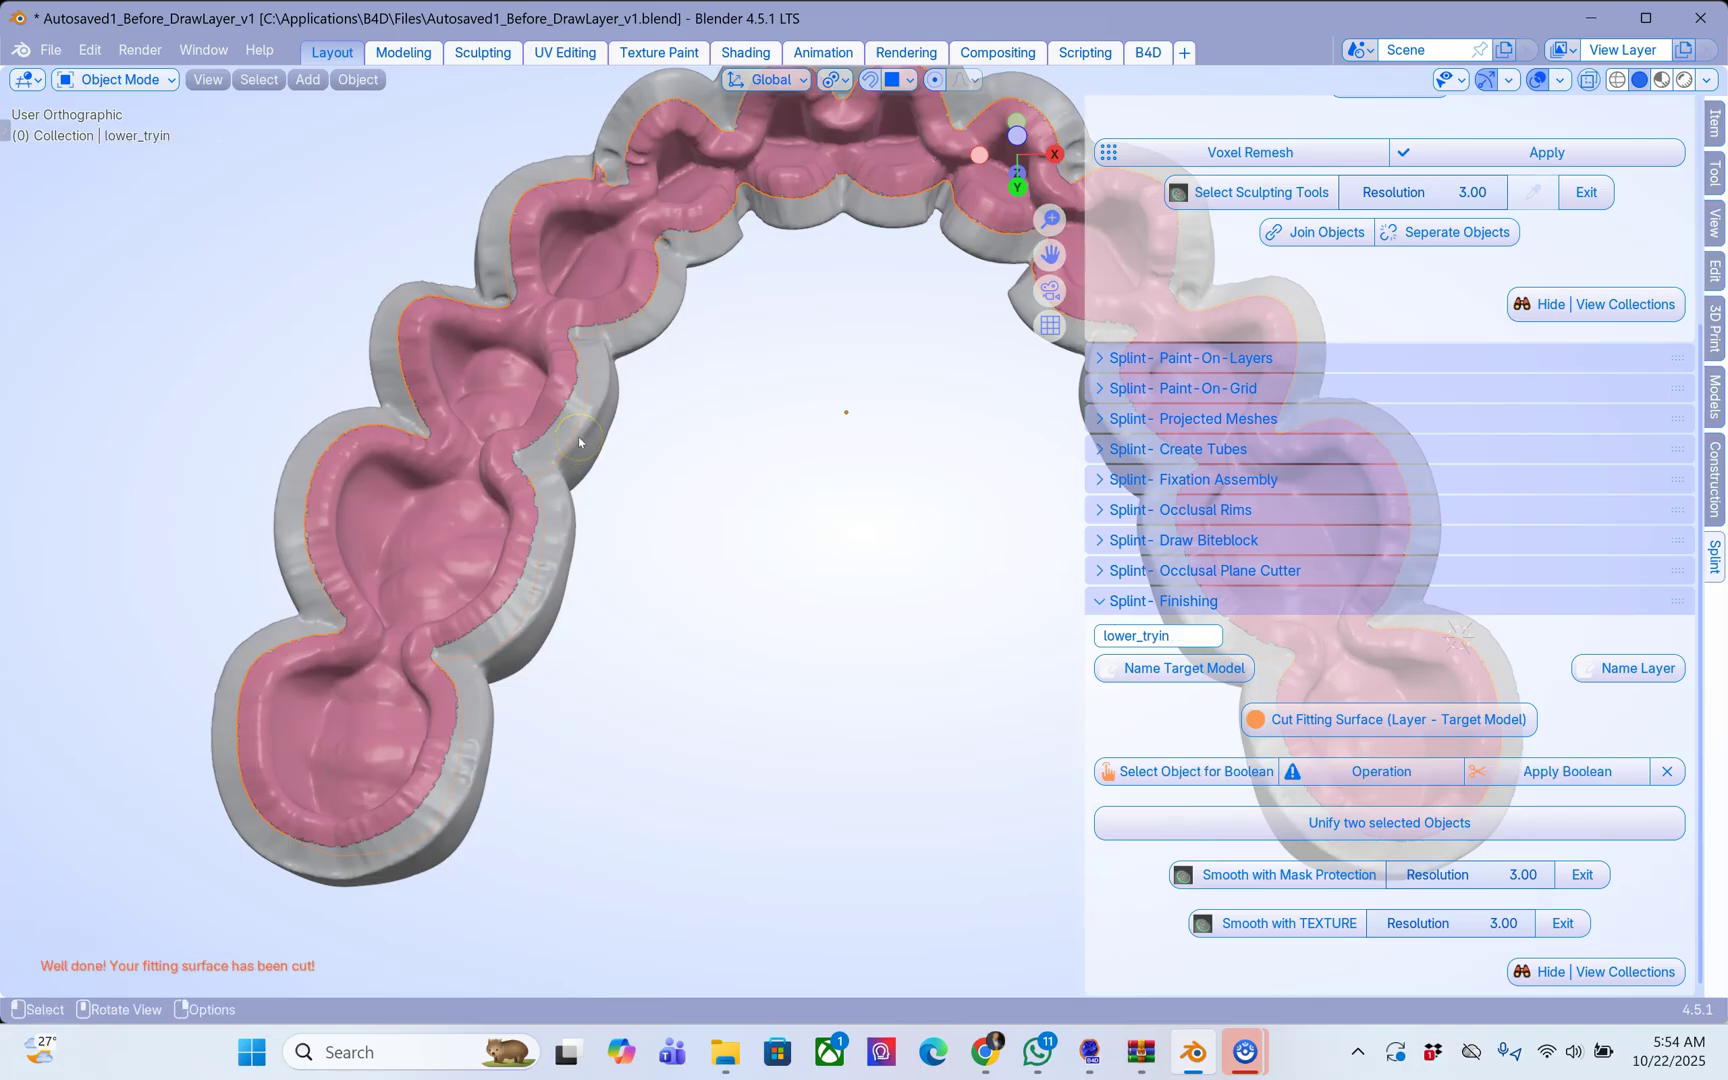
left_click(600, 432)
key("x")
left_click(596, 400)
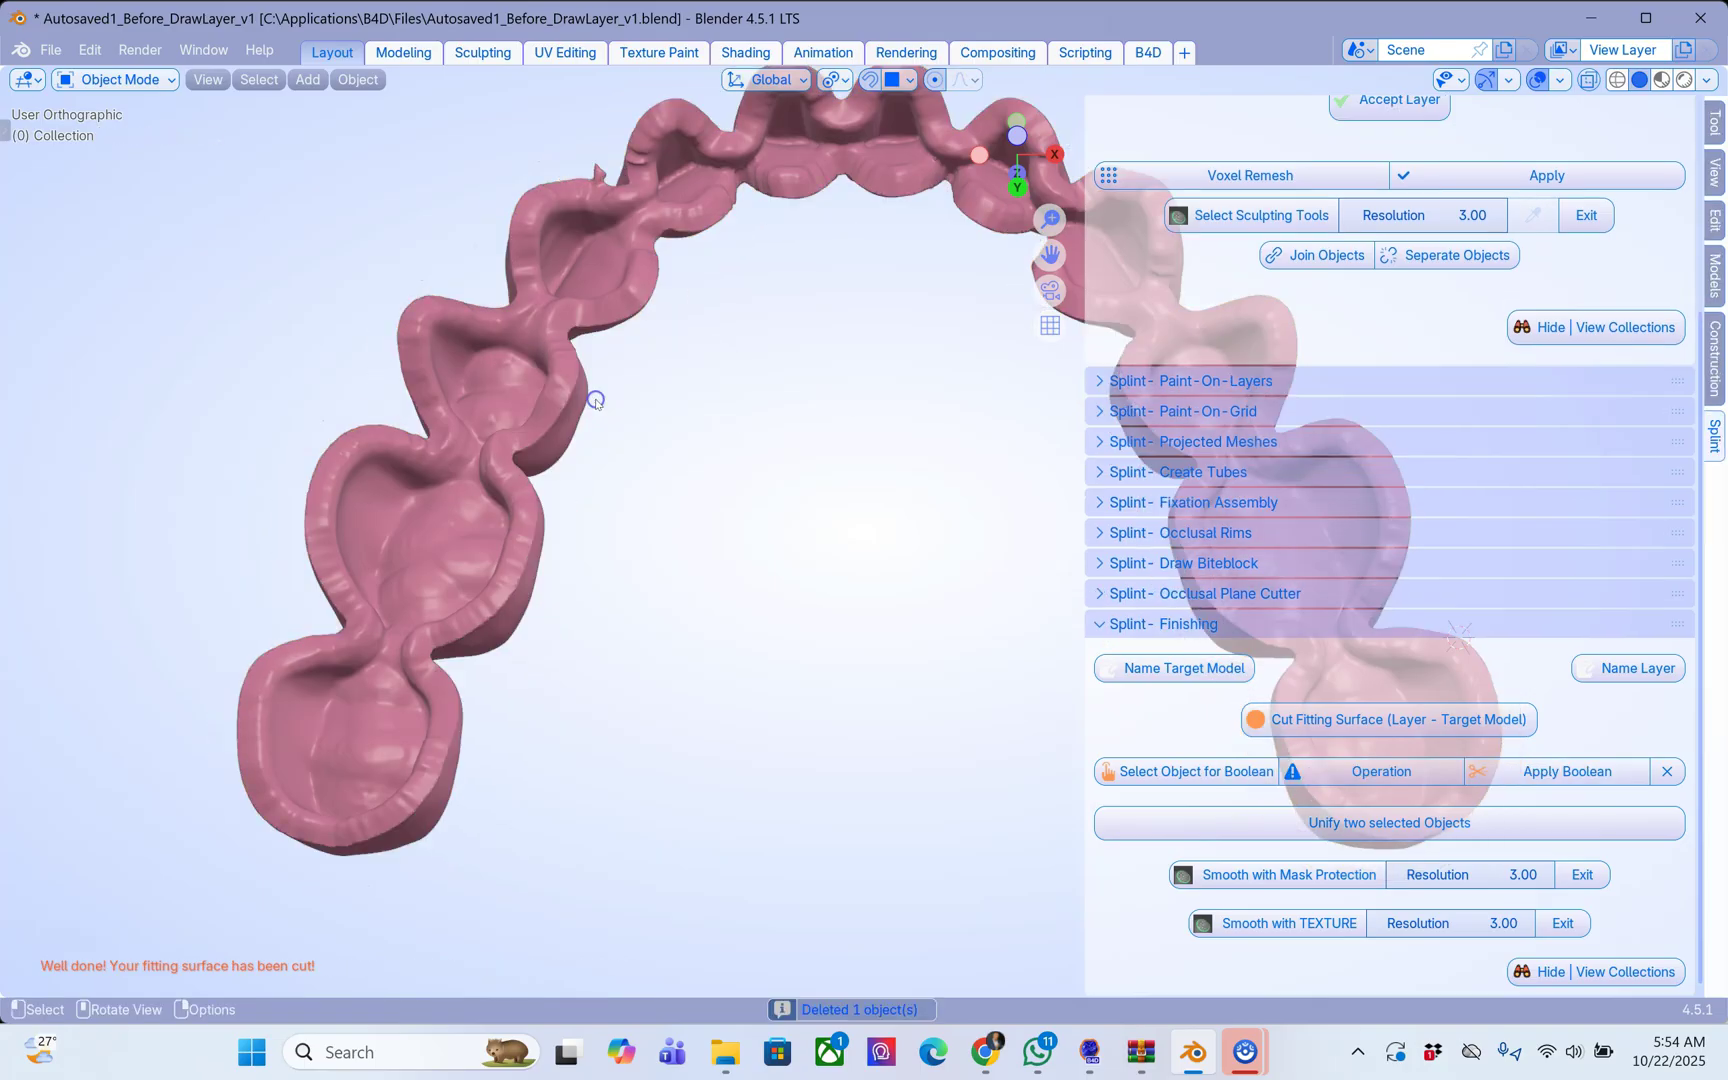
Select the remaining tooth shell and delete its pink colour.
left_click(562, 394)
middle_click_drag(602, 404, 613, 418)
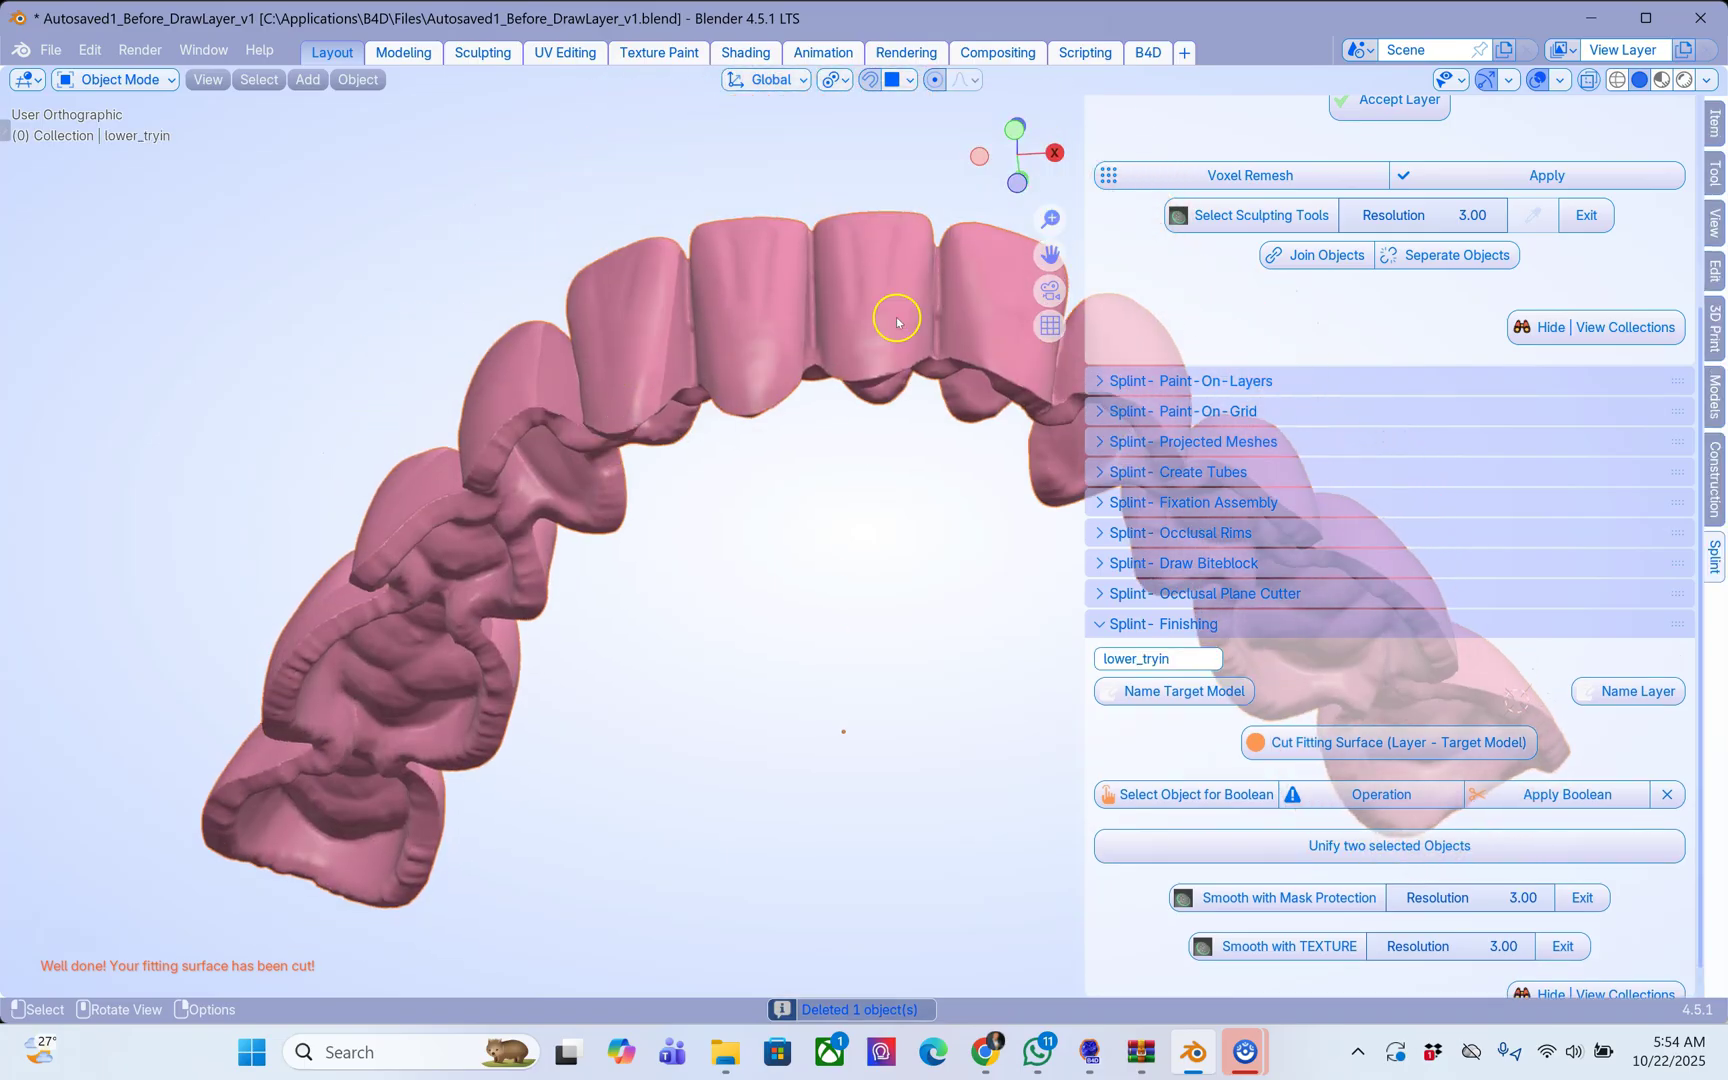
left_click(1713, 394)
left_click(1390, 591)
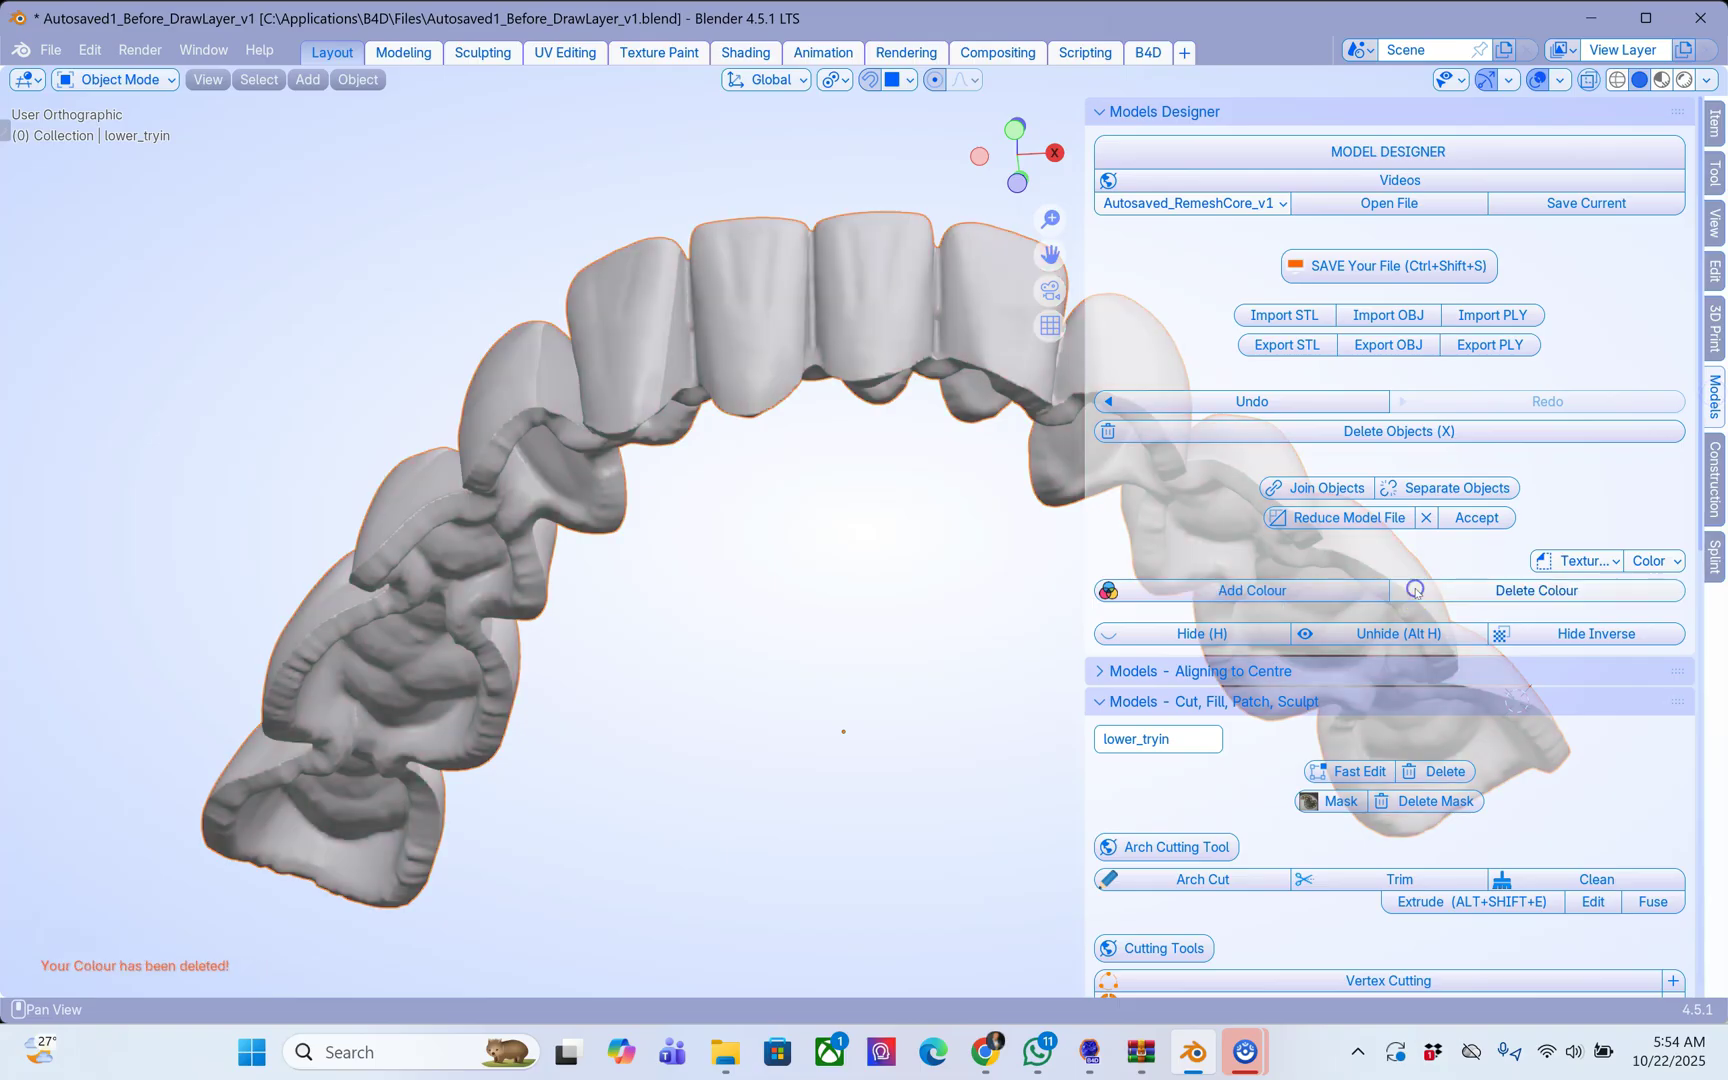
Start the Smooth/Clean Up sculpting tool on the tooth shell and set the brush radius to 243 px and auto-smooth to 0.532.
left_click(1714, 551)
middle_click_drag(640, 360, 968, 363)
middle_click_drag(1083, 307, 733, 234)
middle_click_drag(303, 562, 373, 624)
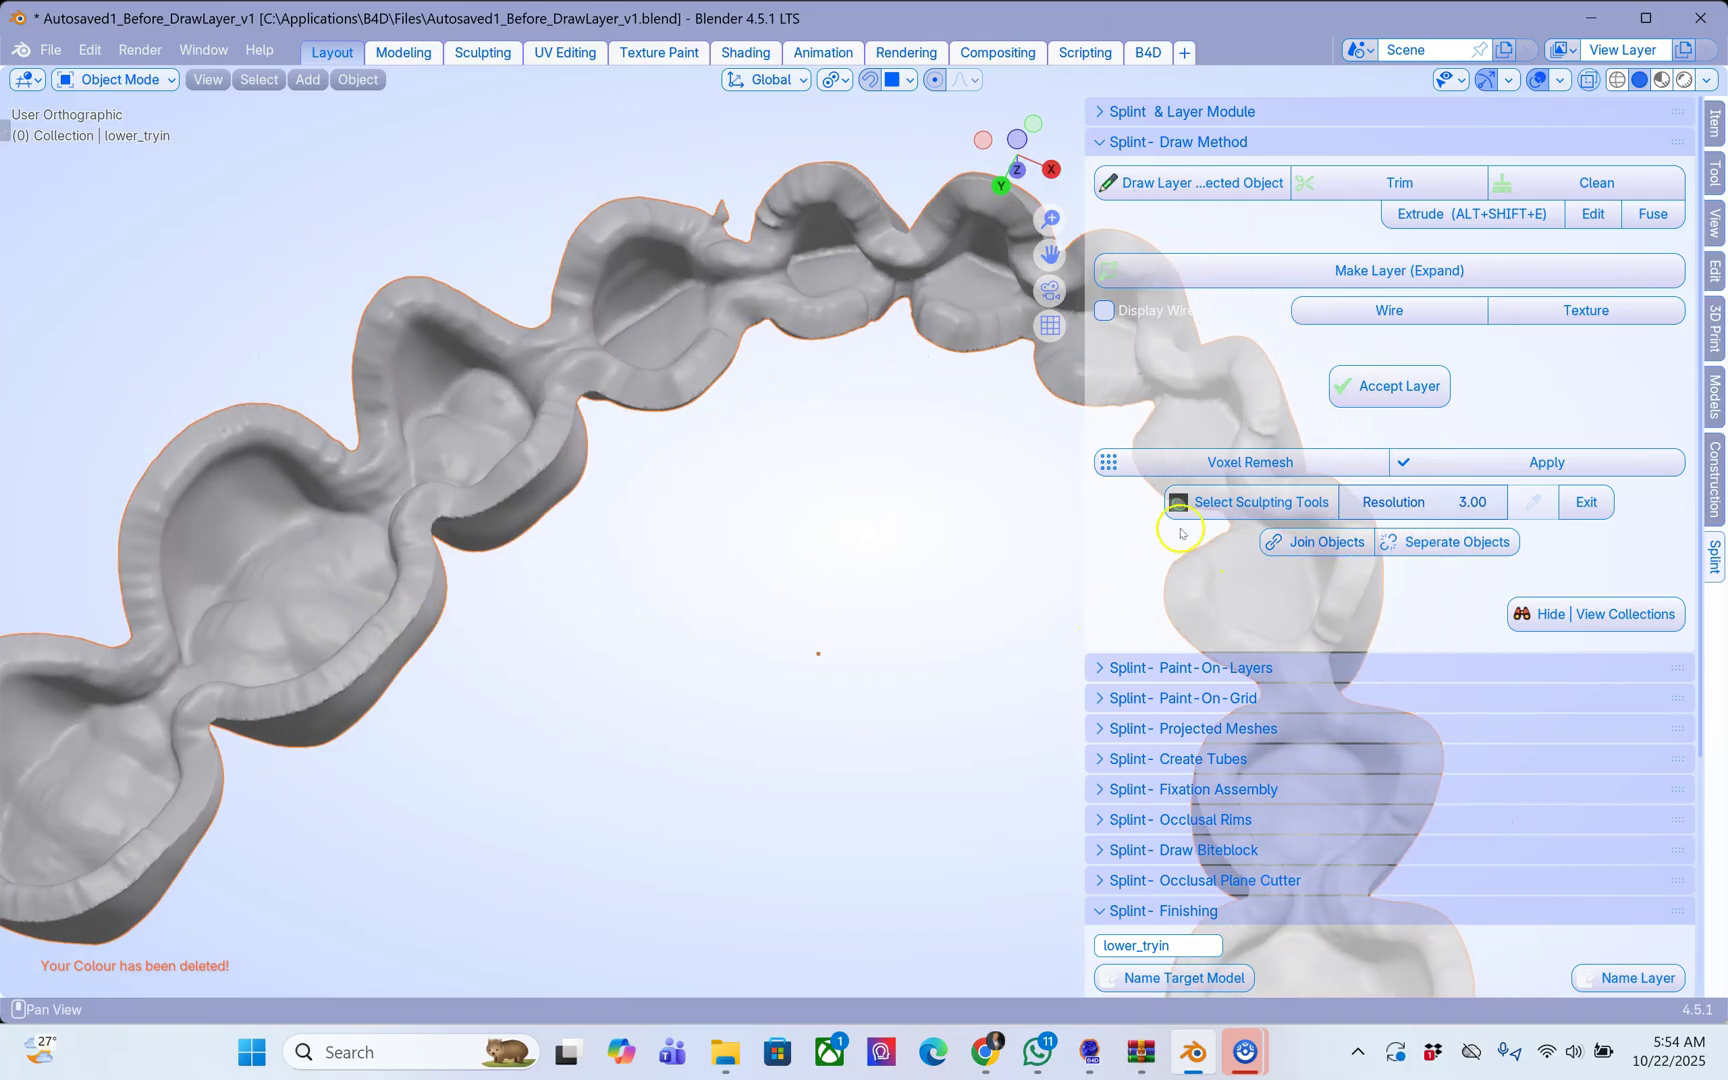
left_click(1265, 505)
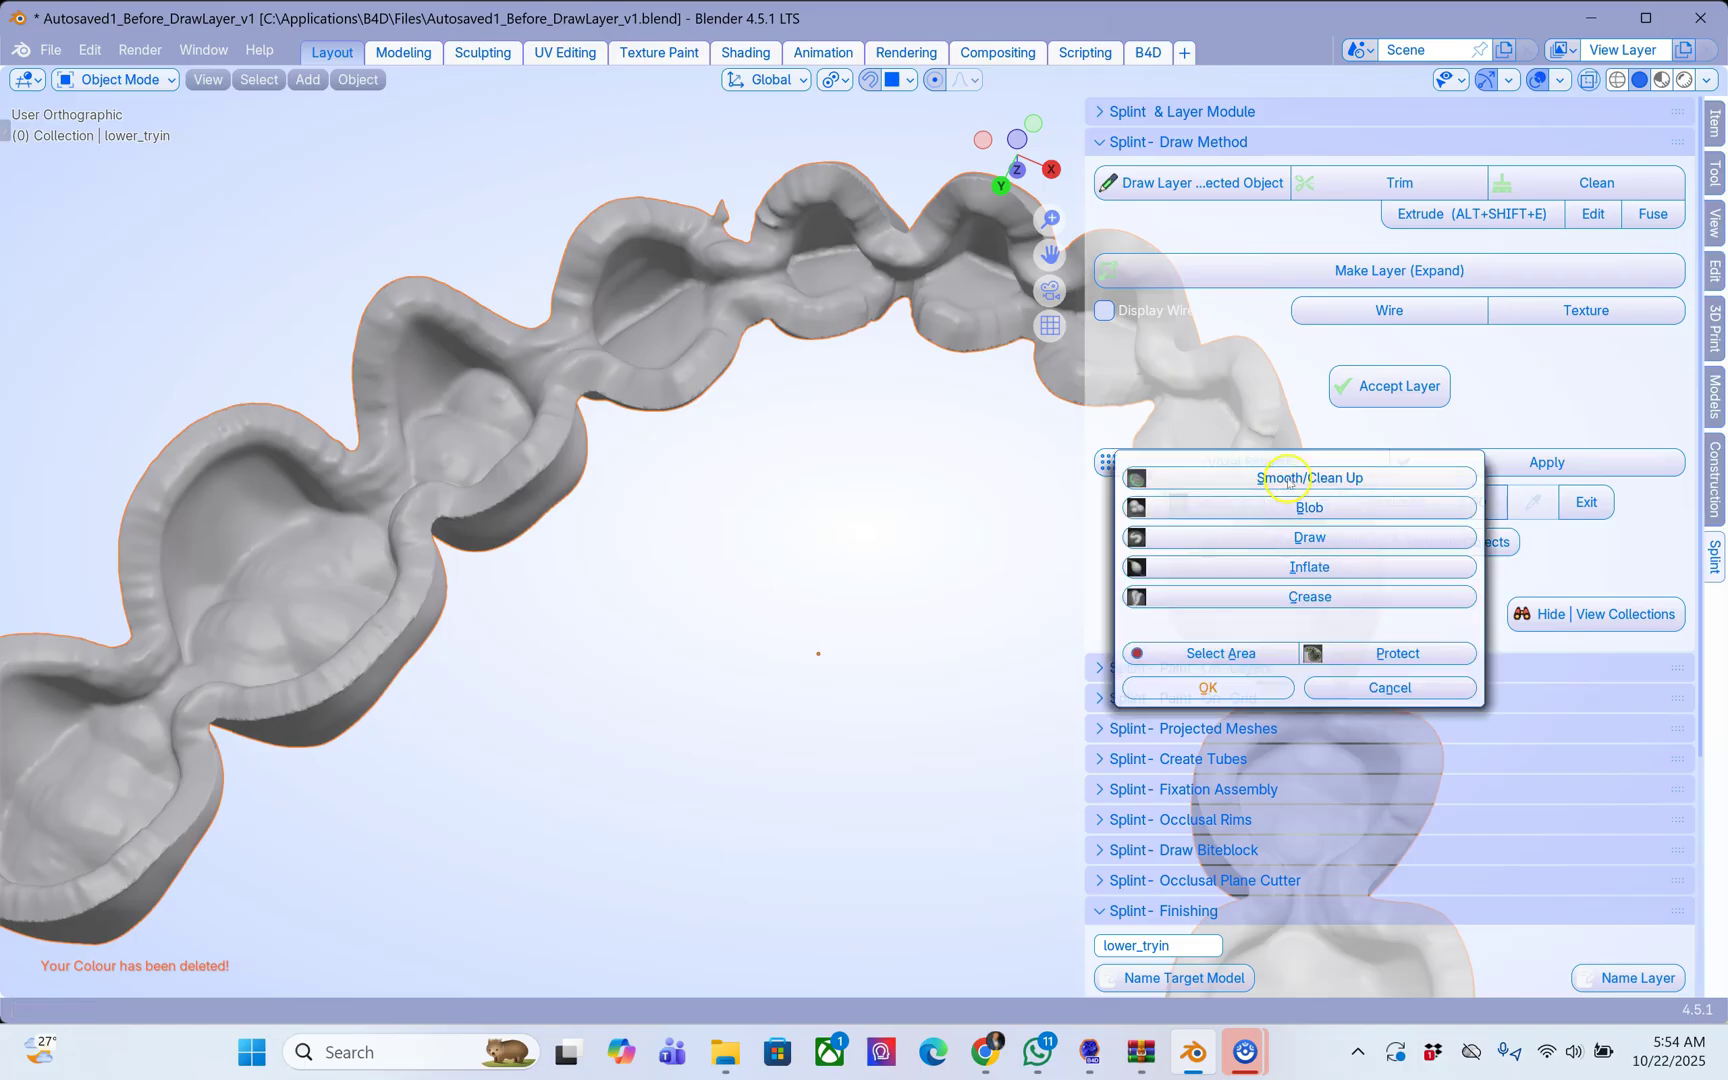
left_click(1290, 478)
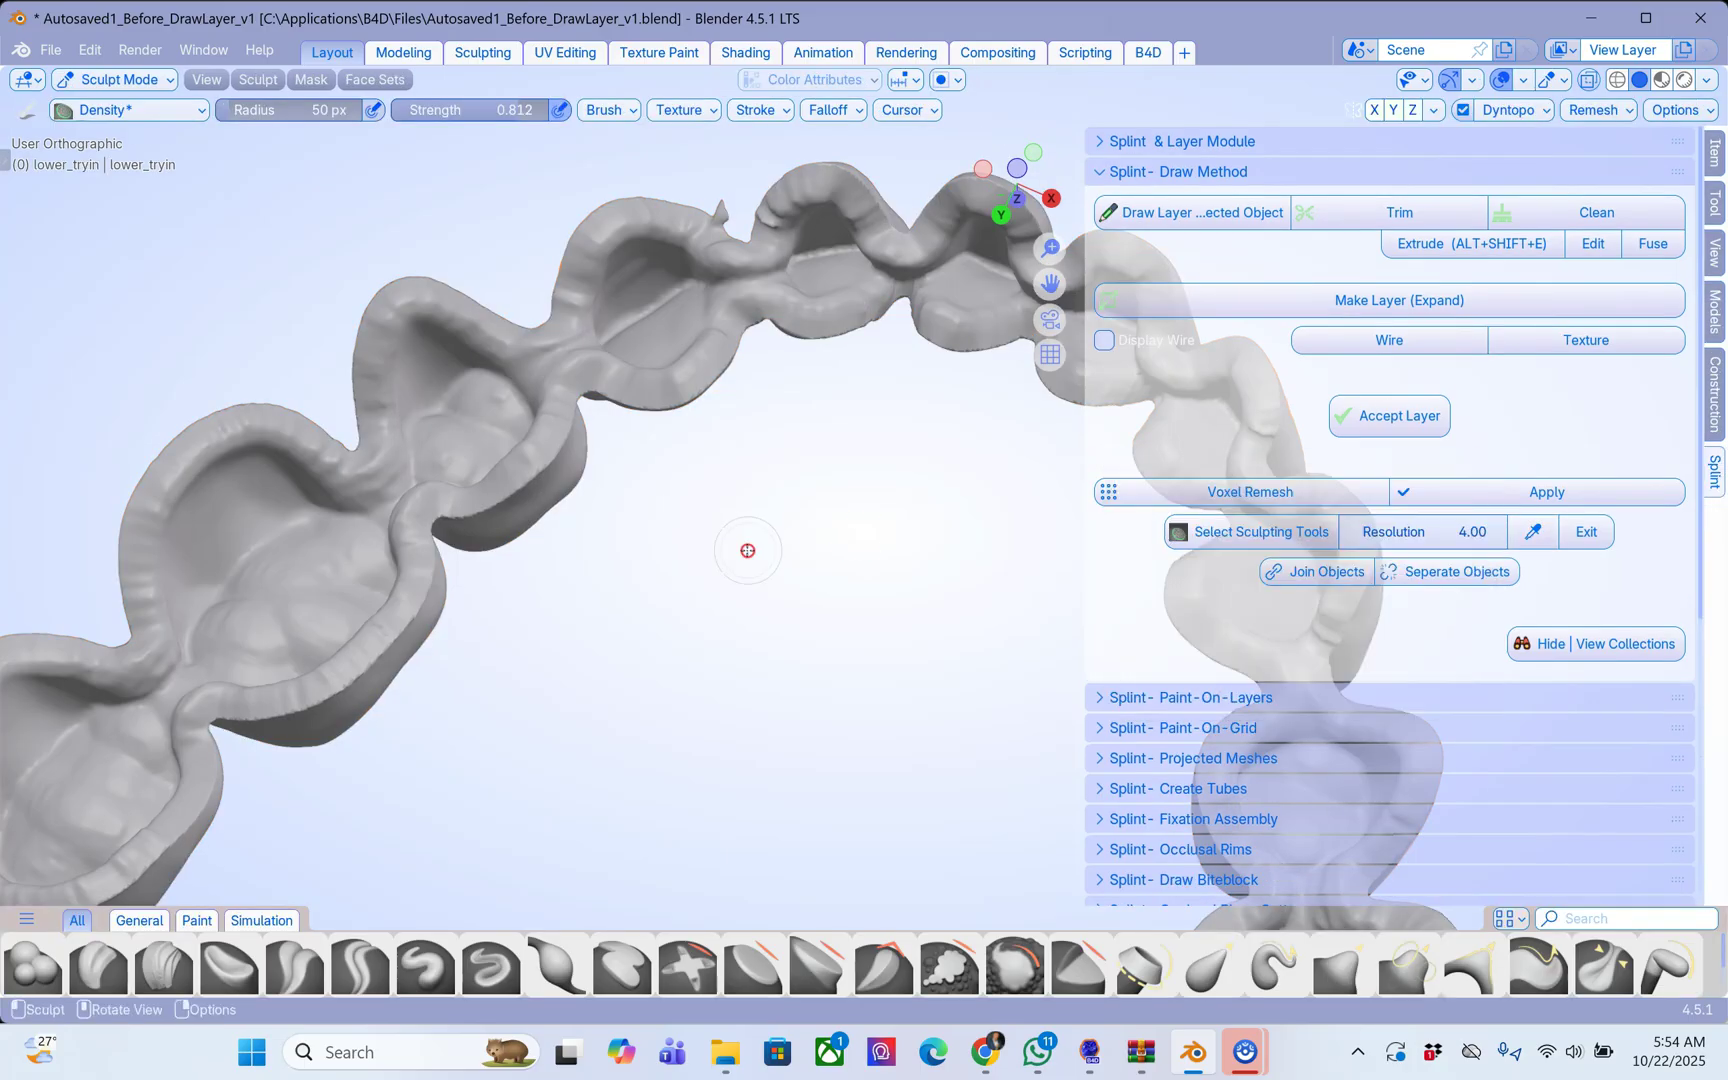
right_click(681, 543)
left_click_drag(480, 543, 569, 538)
left_click_drag(501, 602, 580, 598)
Smooth the rim and inner surfaces of the tooth shell around the arch and exit sculpting.
middle_click_drag(660, 366, 760, 467)
mouse_move(767, 349)
left_mouse_down()
mouse_move(613, 501)
mouse_move(660, 485)
left_mouse_up()
left_click_drag(775, 455, 717, 459)
middle_click_drag(717, 459, 722, 461)
mouse_move(594, 511)
middle_mouse_down()
mouse_move(467, 505)
mouse_move(656, 598)
mouse_move(752, 579)
mouse_move(954, 652)
mouse_move(802, 667)
mouse_move(891, 640)
mouse_move(953, 679)
mouse_move(609, 629)
mouse_move(567, 567)
mouse_move(683, 563)
mouse_move(798, 617)
mouse_move(983, 509)
mouse_move(861, 511)
middle_mouse_up()
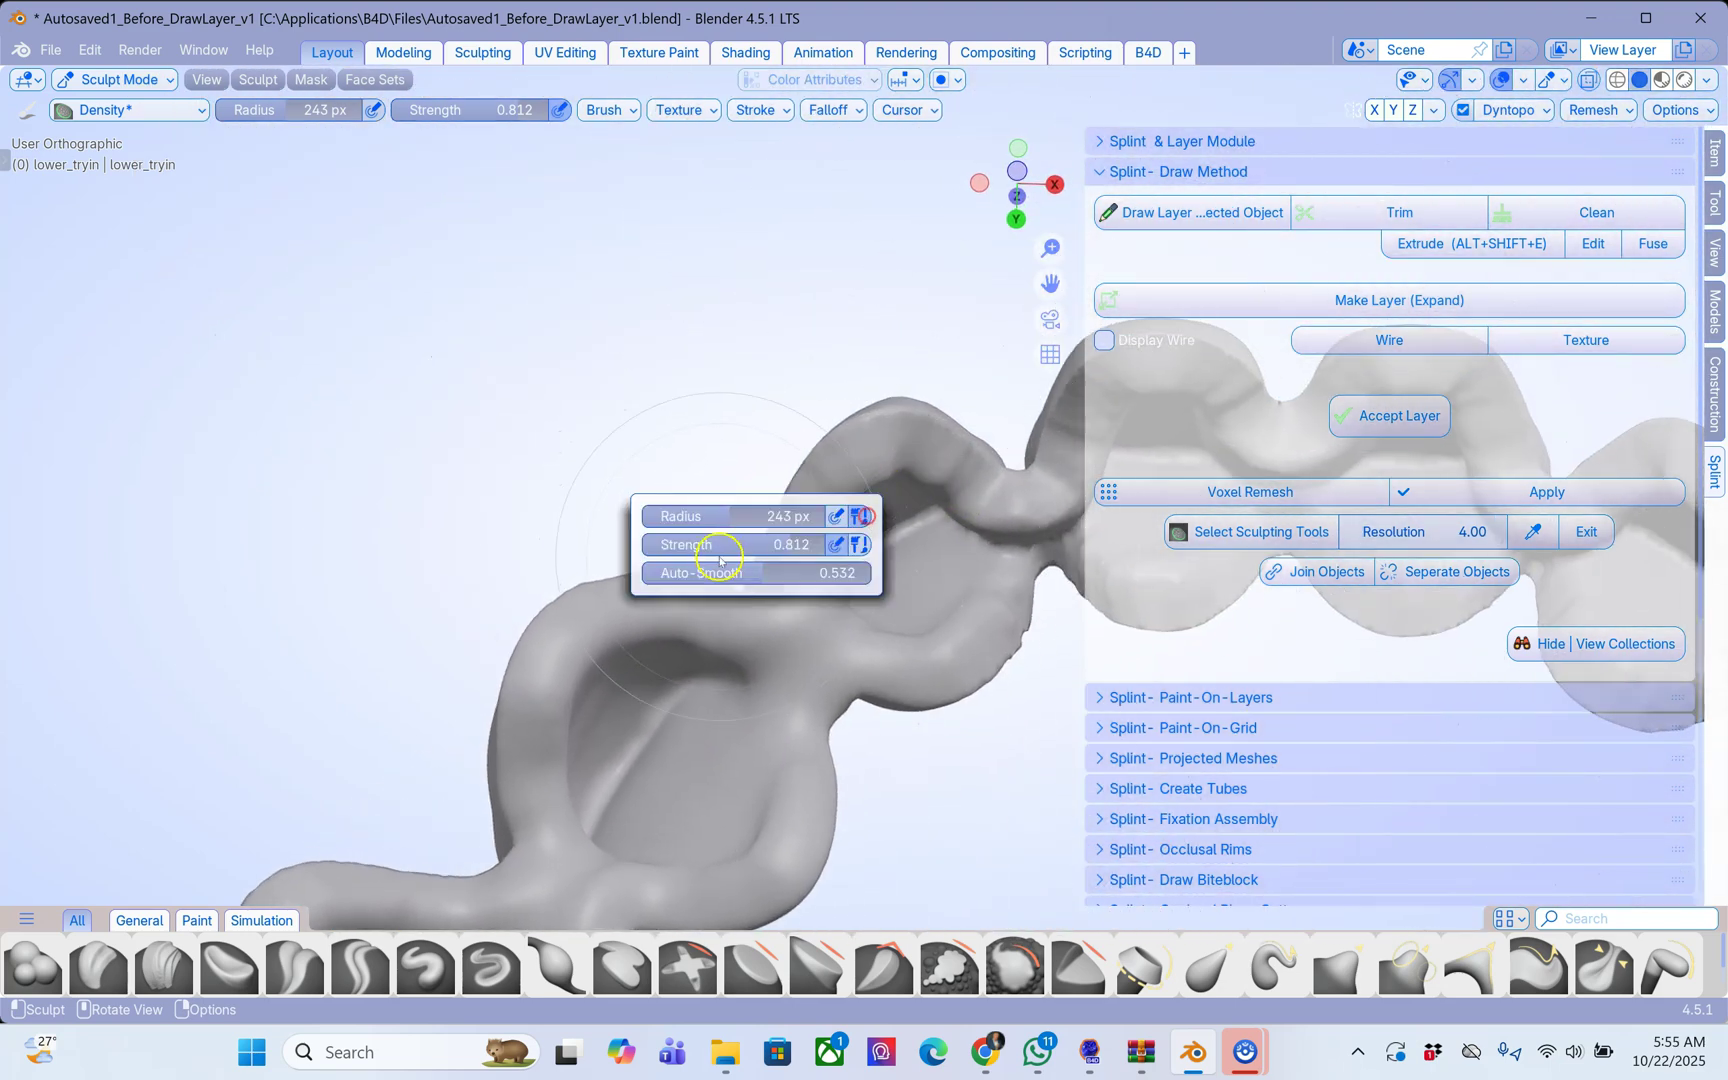
left_click_drag(743, 587, 691, 583)
mouse_move(693, 586)
middle_mouse_down()
mouse_move(883, 424)
mouse_move(849, 571)
mouse_move(825, 505)
mouse_move(720, 538)
mouse_move(679, 671)
middle_mouse_up()
mouse_move(821, 598)
middle_mouse_down()
mouse_move(474, 629)
mouse_move(407, 584)
middle_mouse_up()
middle_click_drag(939, 507, 1601, 538)
left_click(1603, 539)
Select the pink jaw copy and open the Inserts Cutting Tool from the Models tools.
mouse_move(680, 560)
middle_mouse_down()
mouse_move(544, 656)
mouse_move(486, 336)
mouse_move(806, 563)
middle_mouse_up()
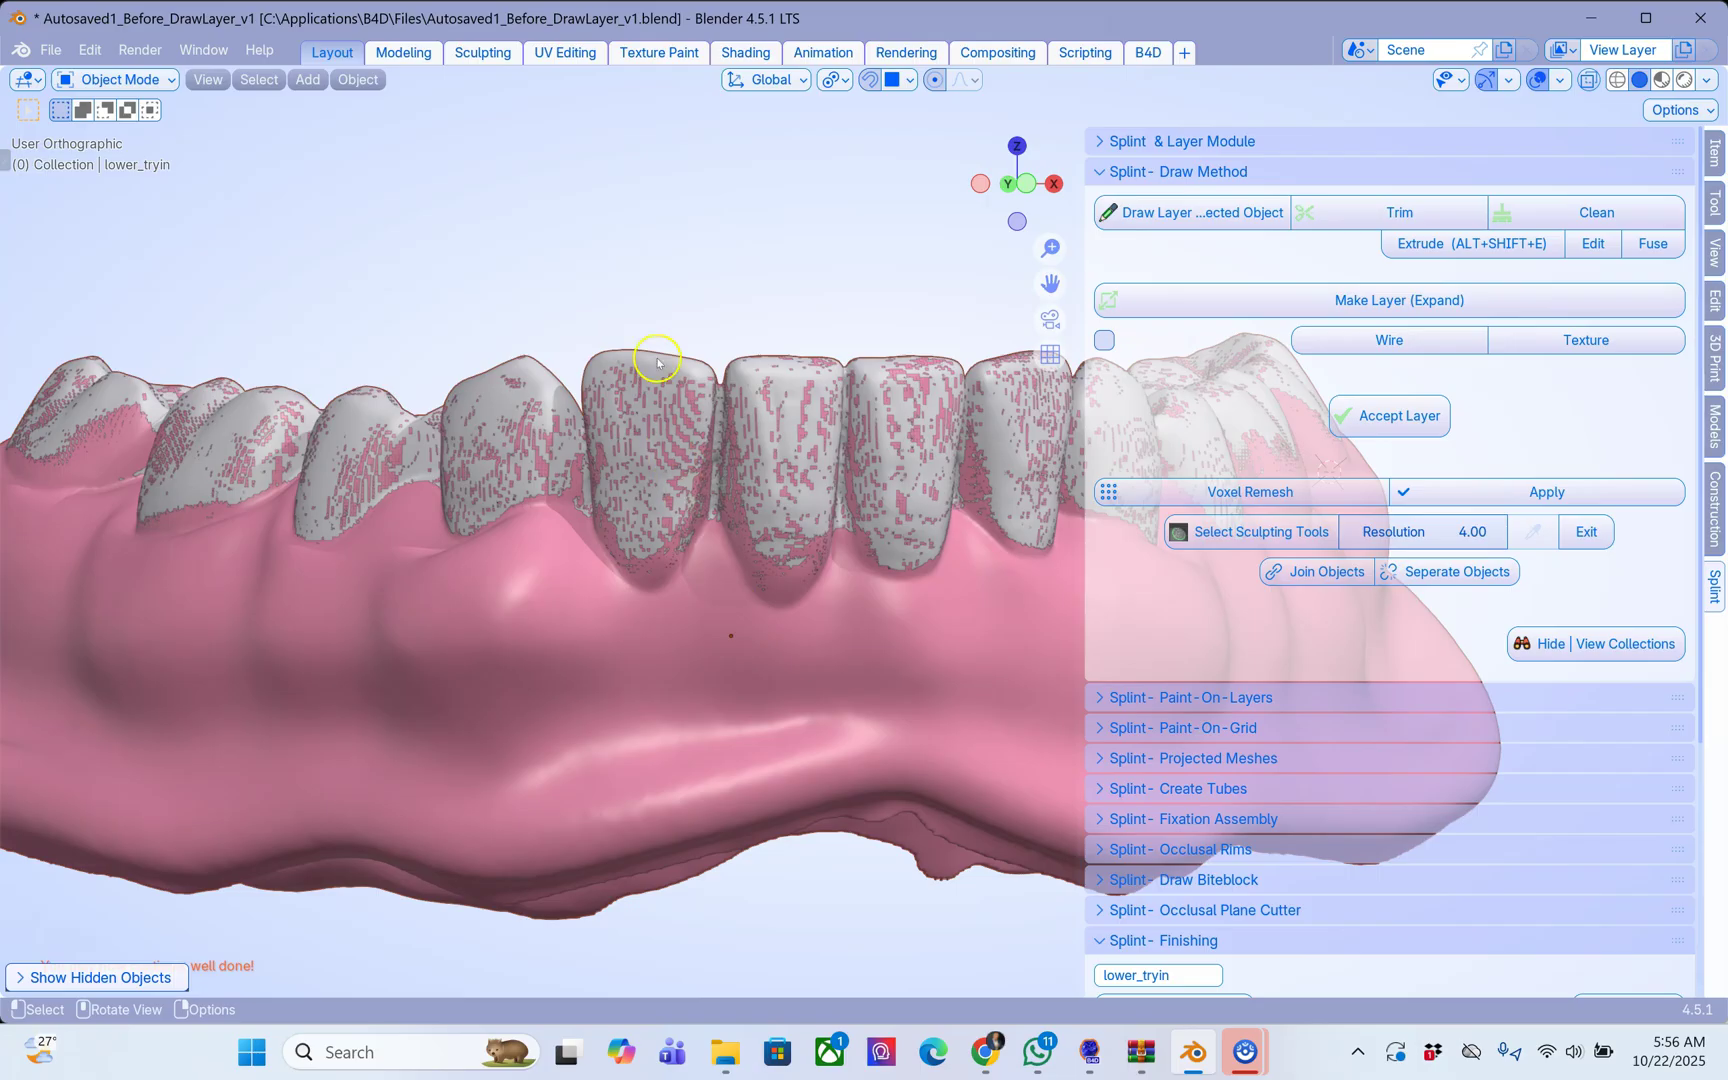
middle_click_drag(647, 360, 634, 375)
left_click(511, 603)
middle_click_drag(509, 598, 644, 558)
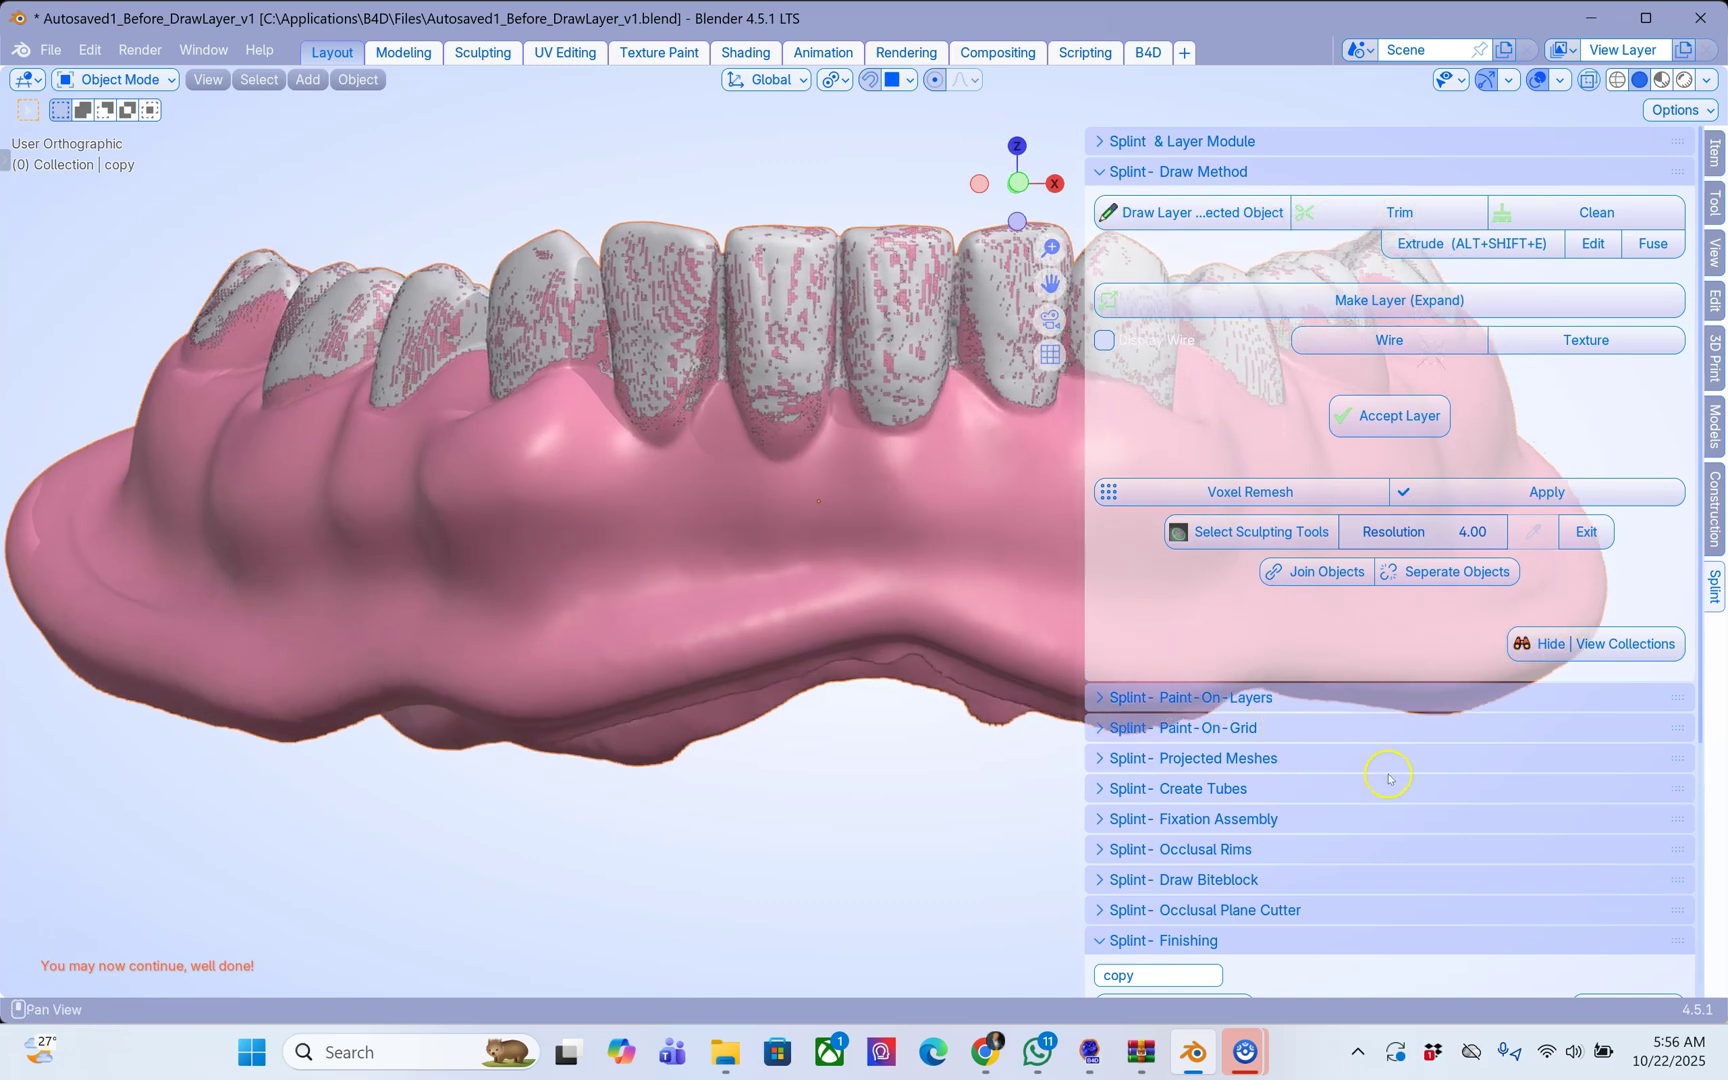
left_click(1714, 426)
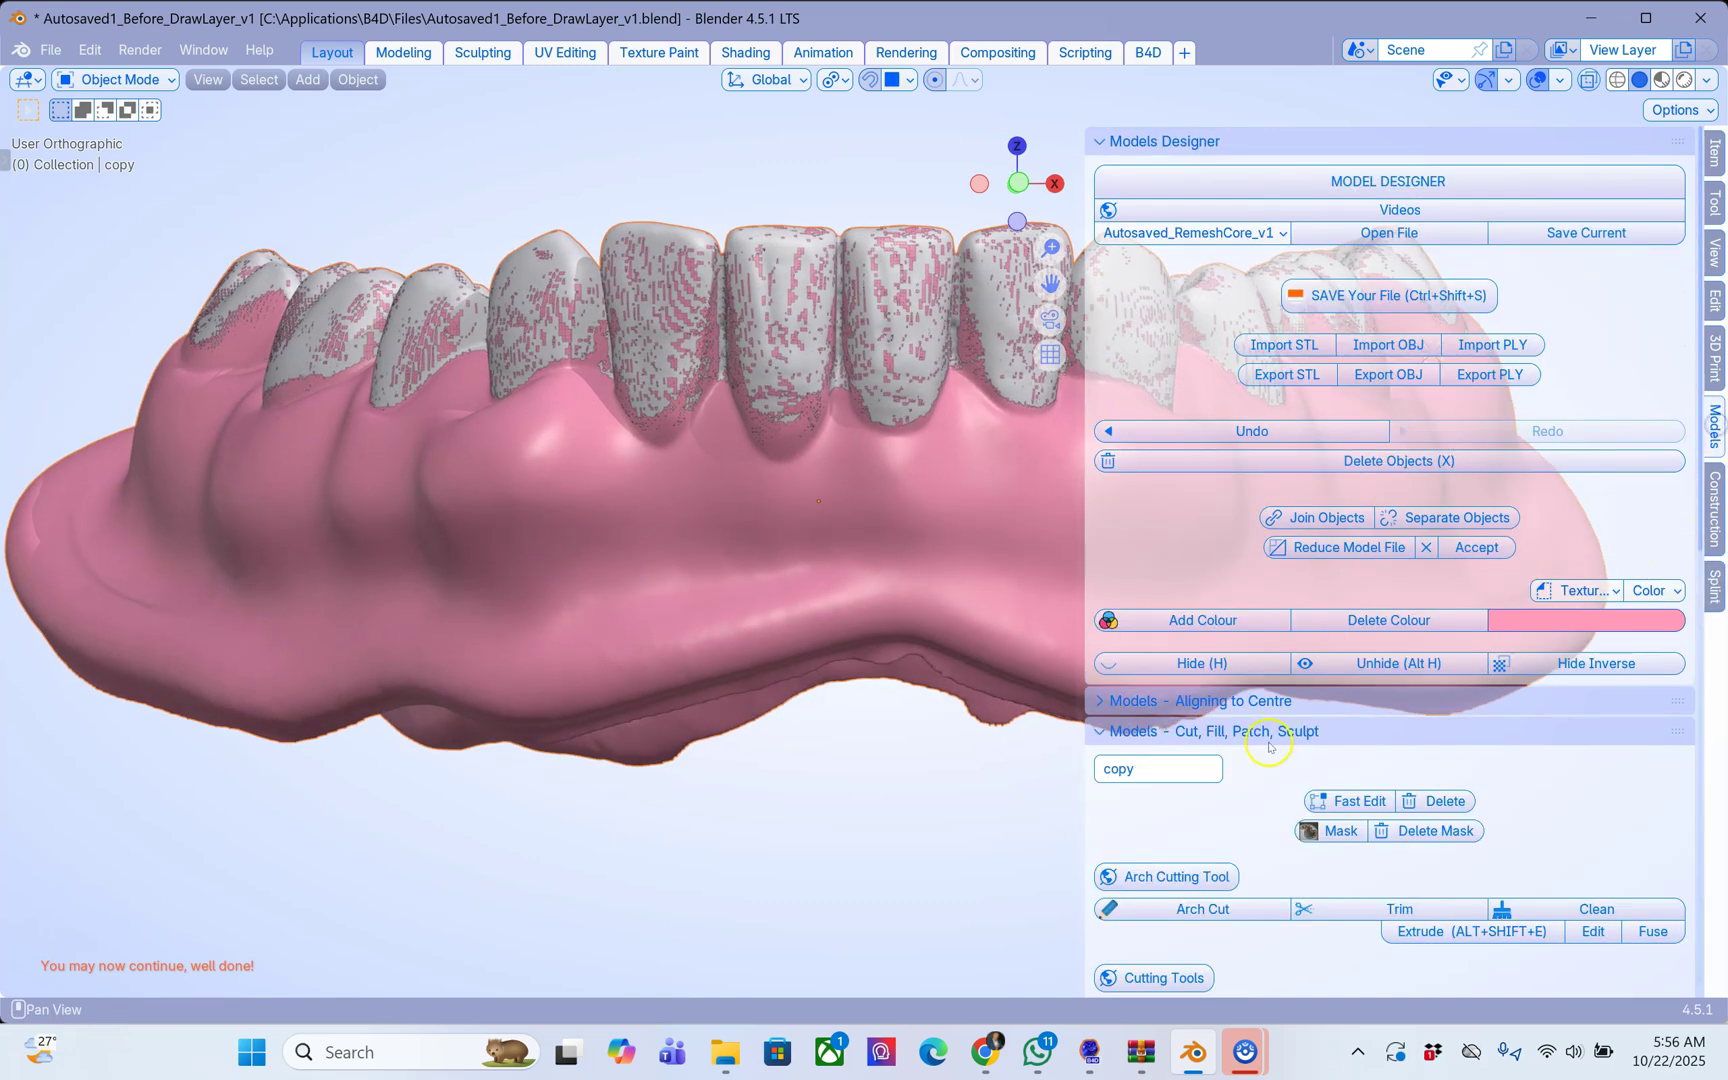
scroll(1263, 750, "down", 15)
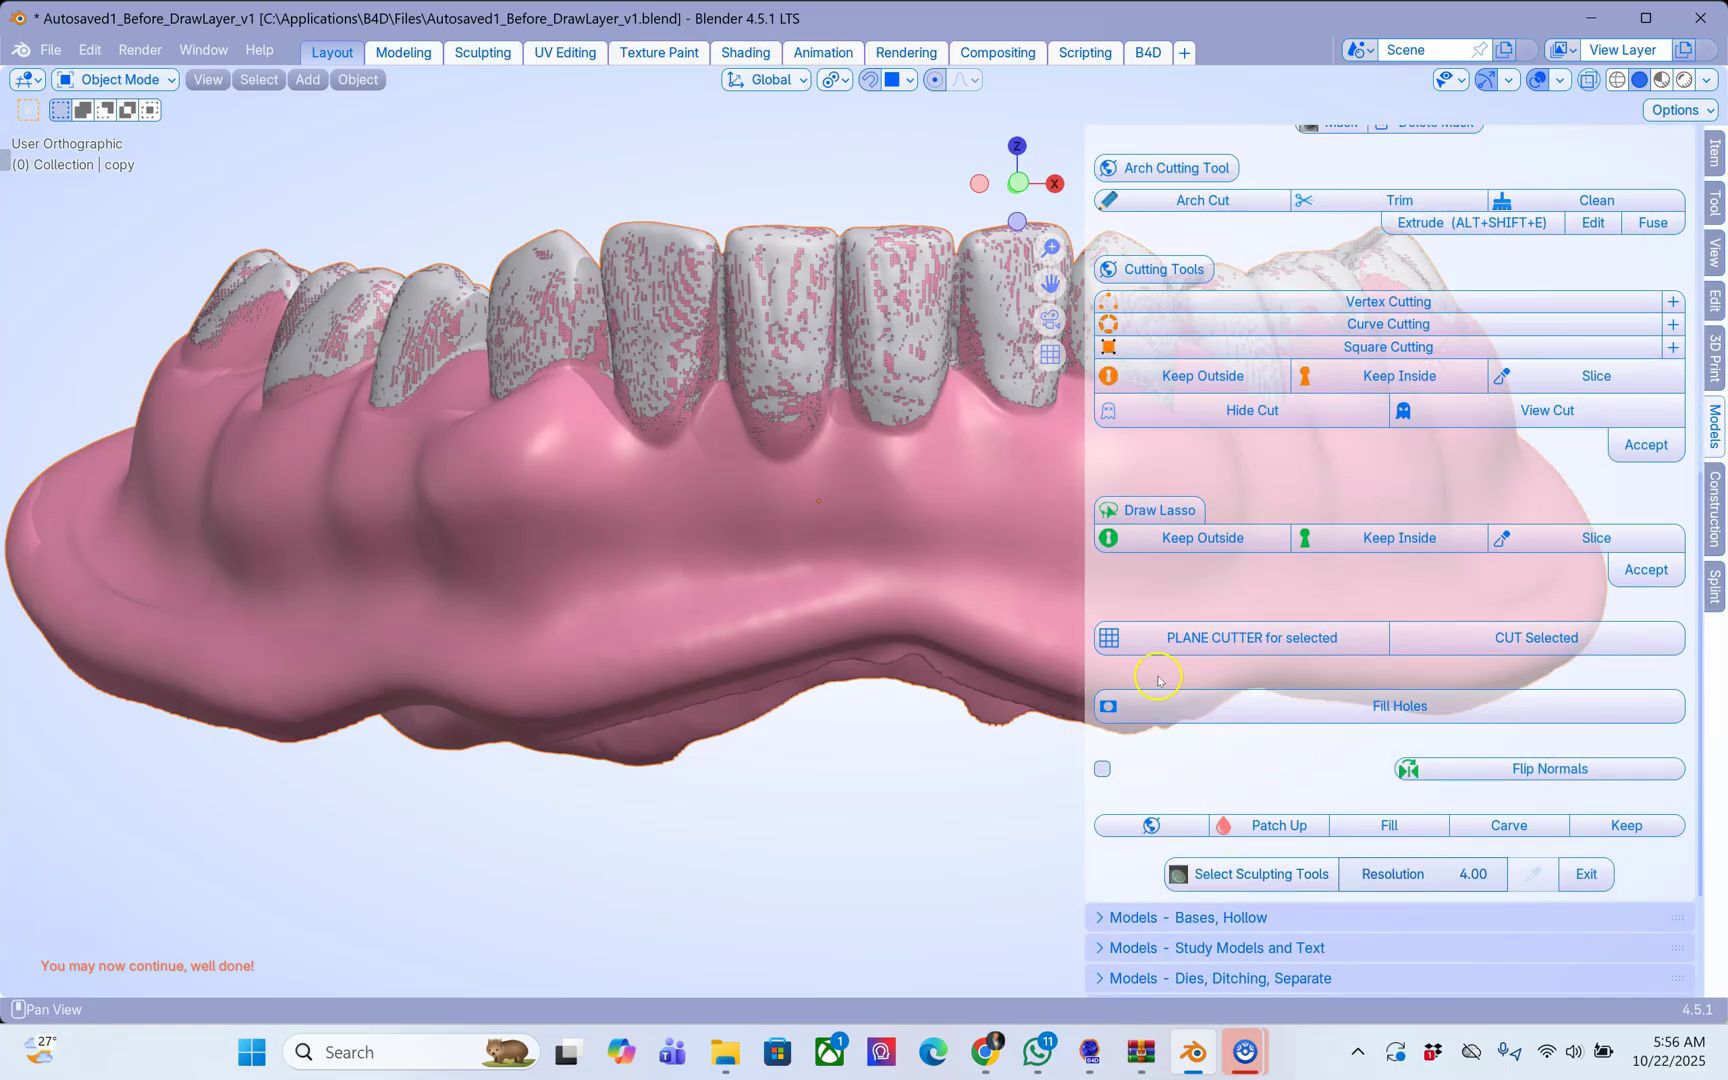
left_click(1141, 918, "ctrl")
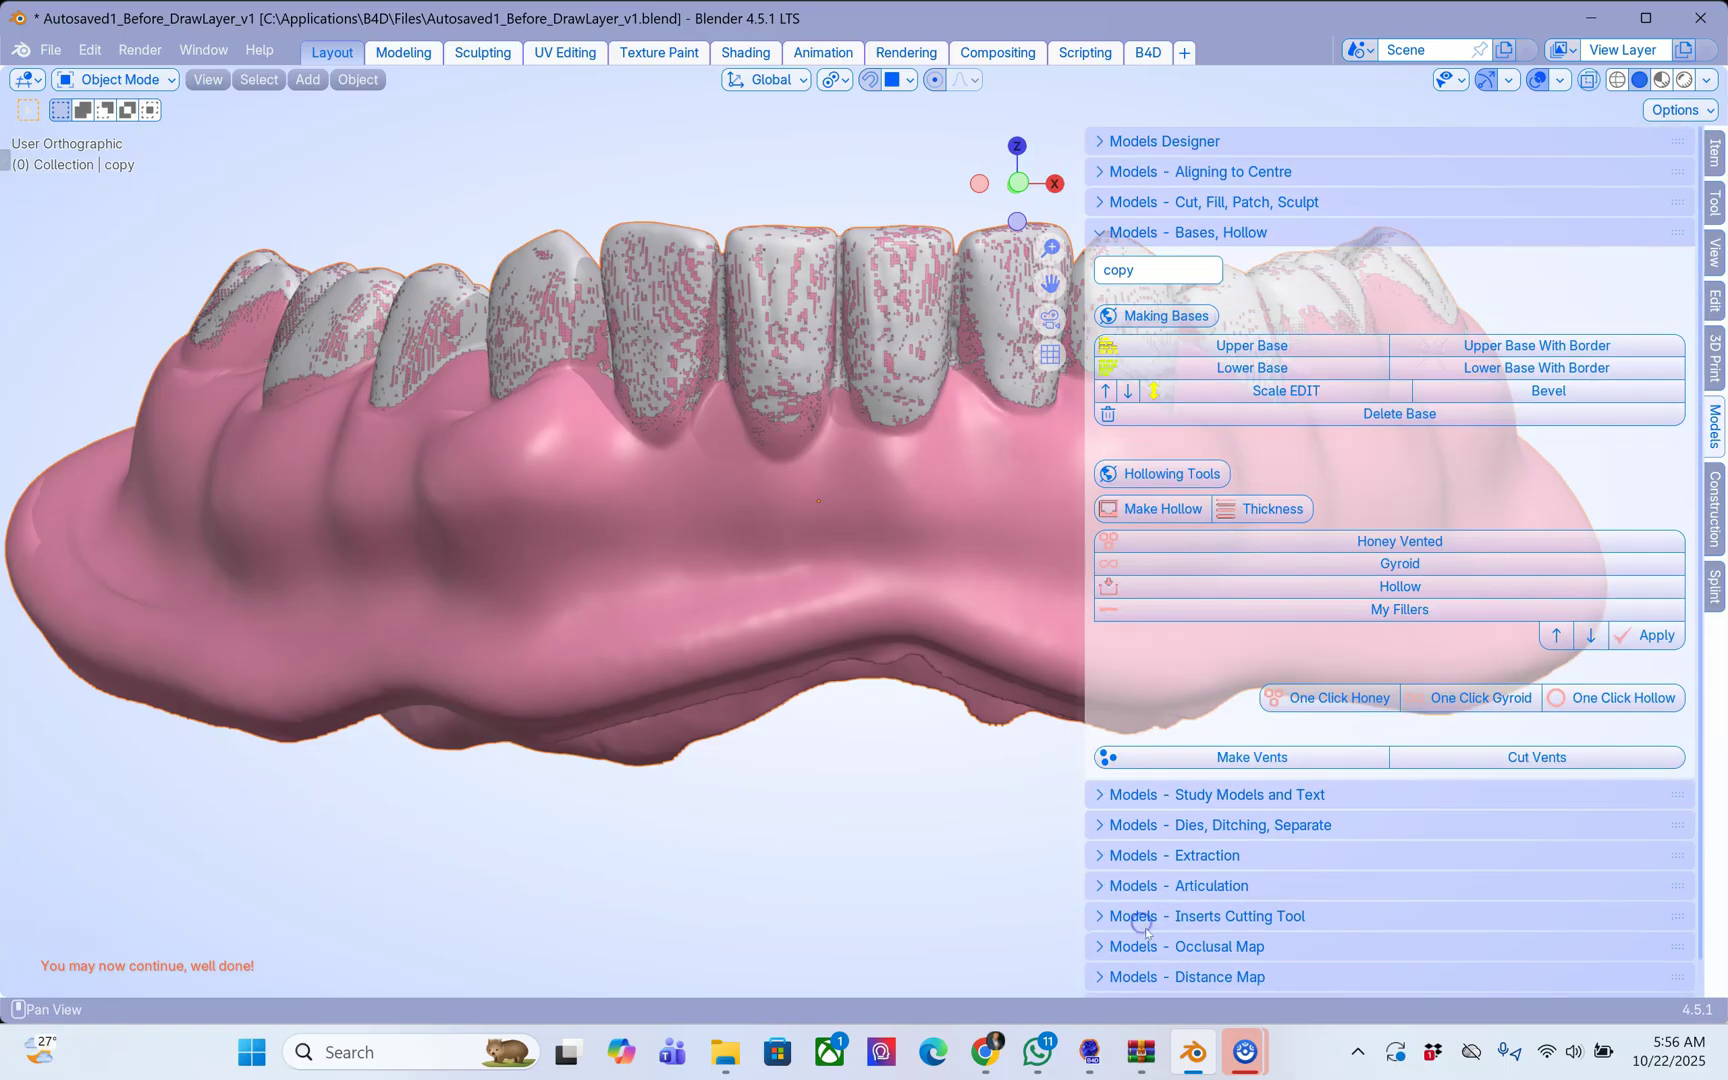
left_click(1163, 930, "ctrl")
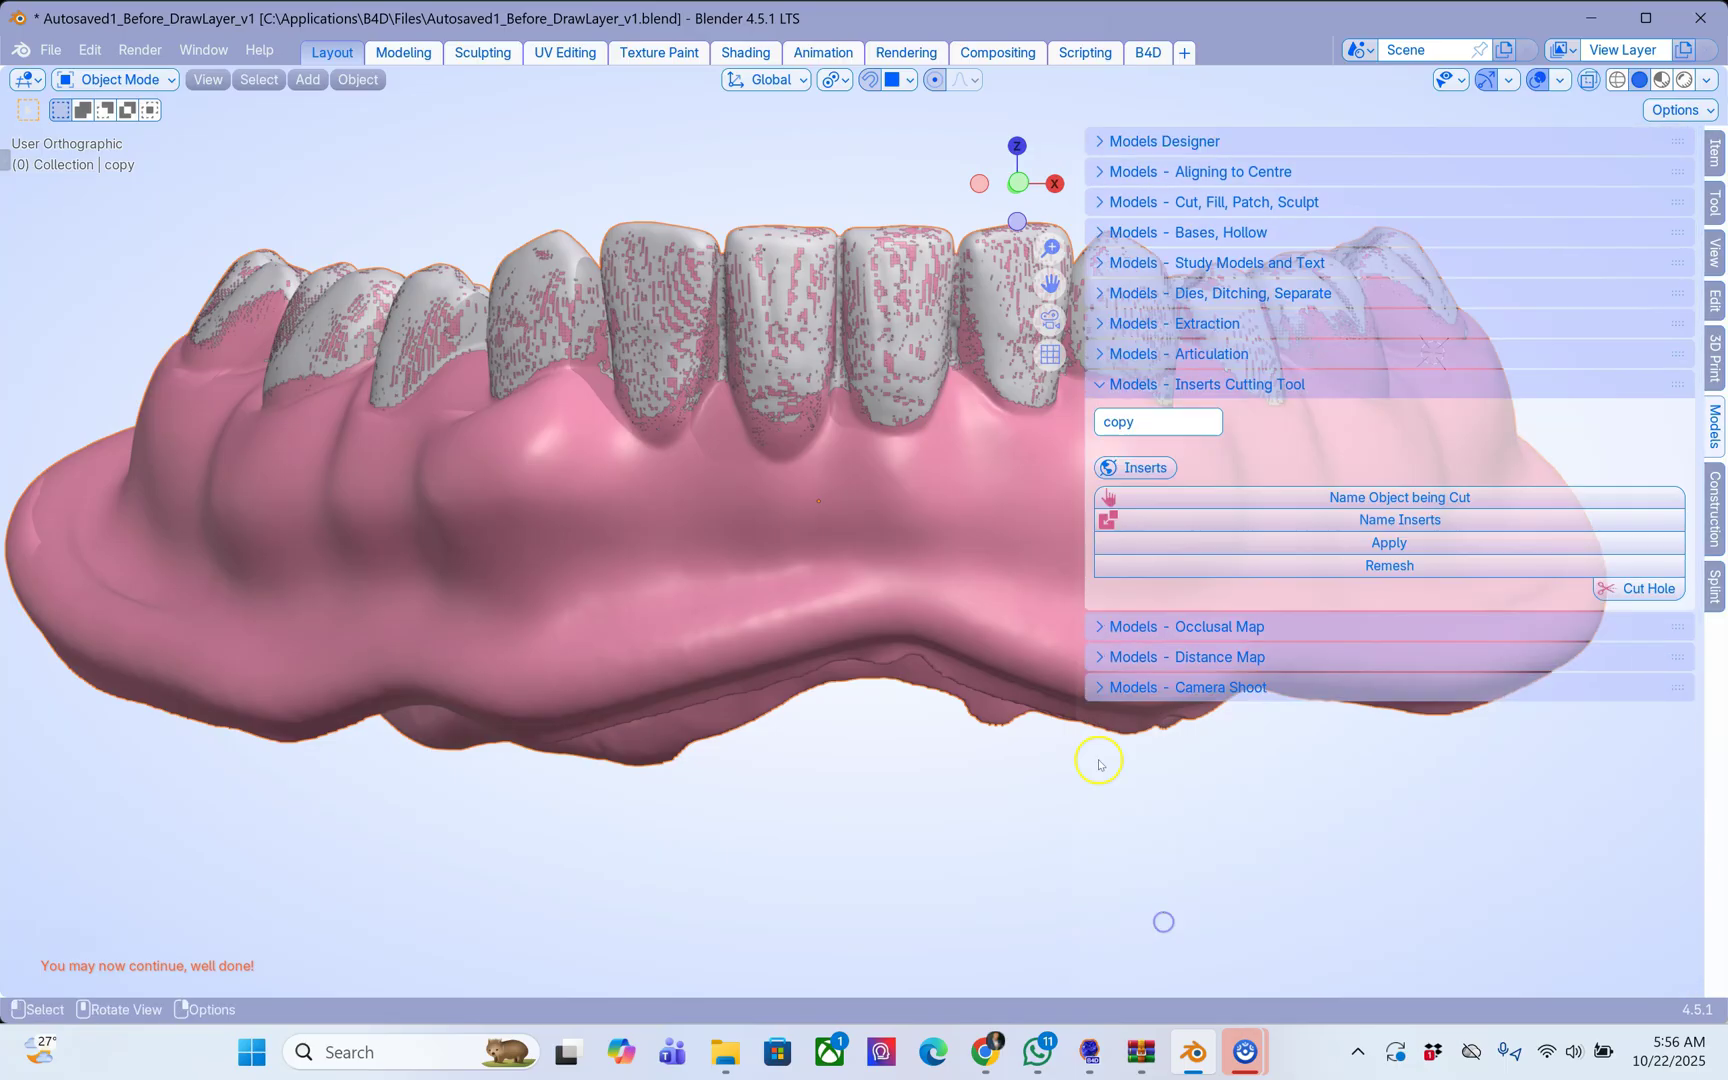
Name the jaw copy as the object being cut and the tooth shell as the insert.
middle_click_drag(732, 530, 728, 529)
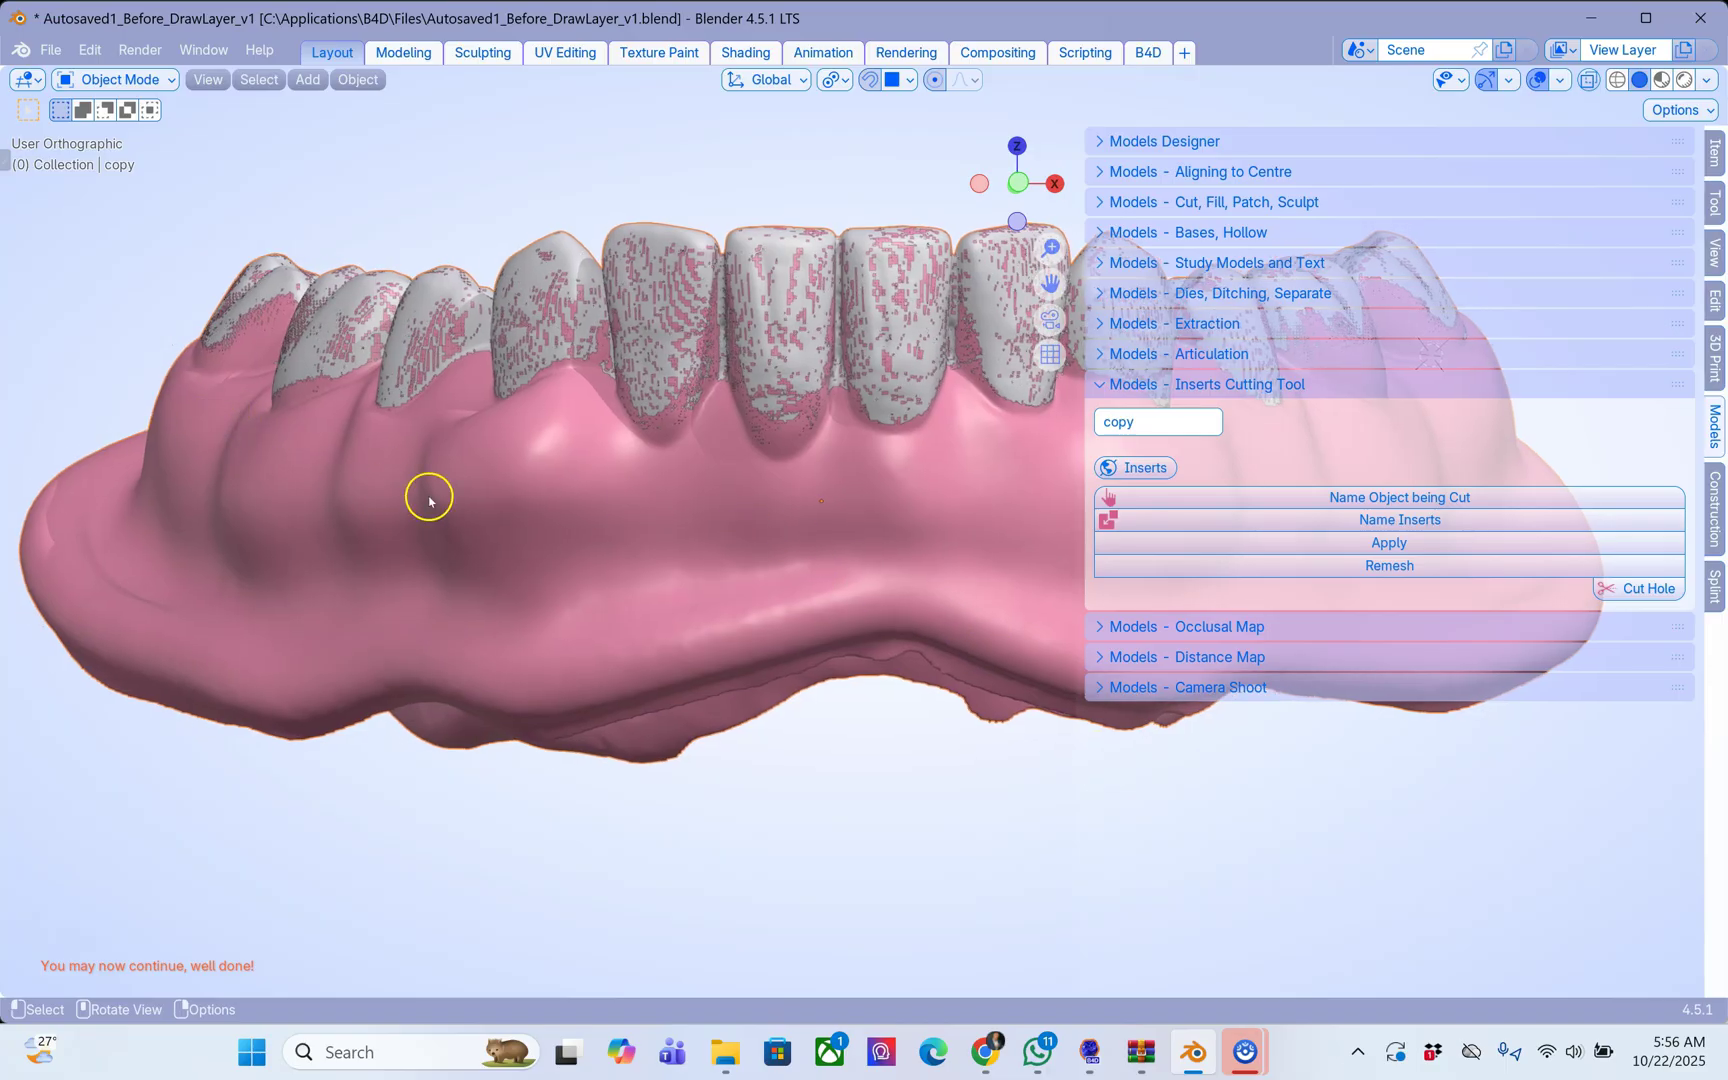
left_click(1420, 497)
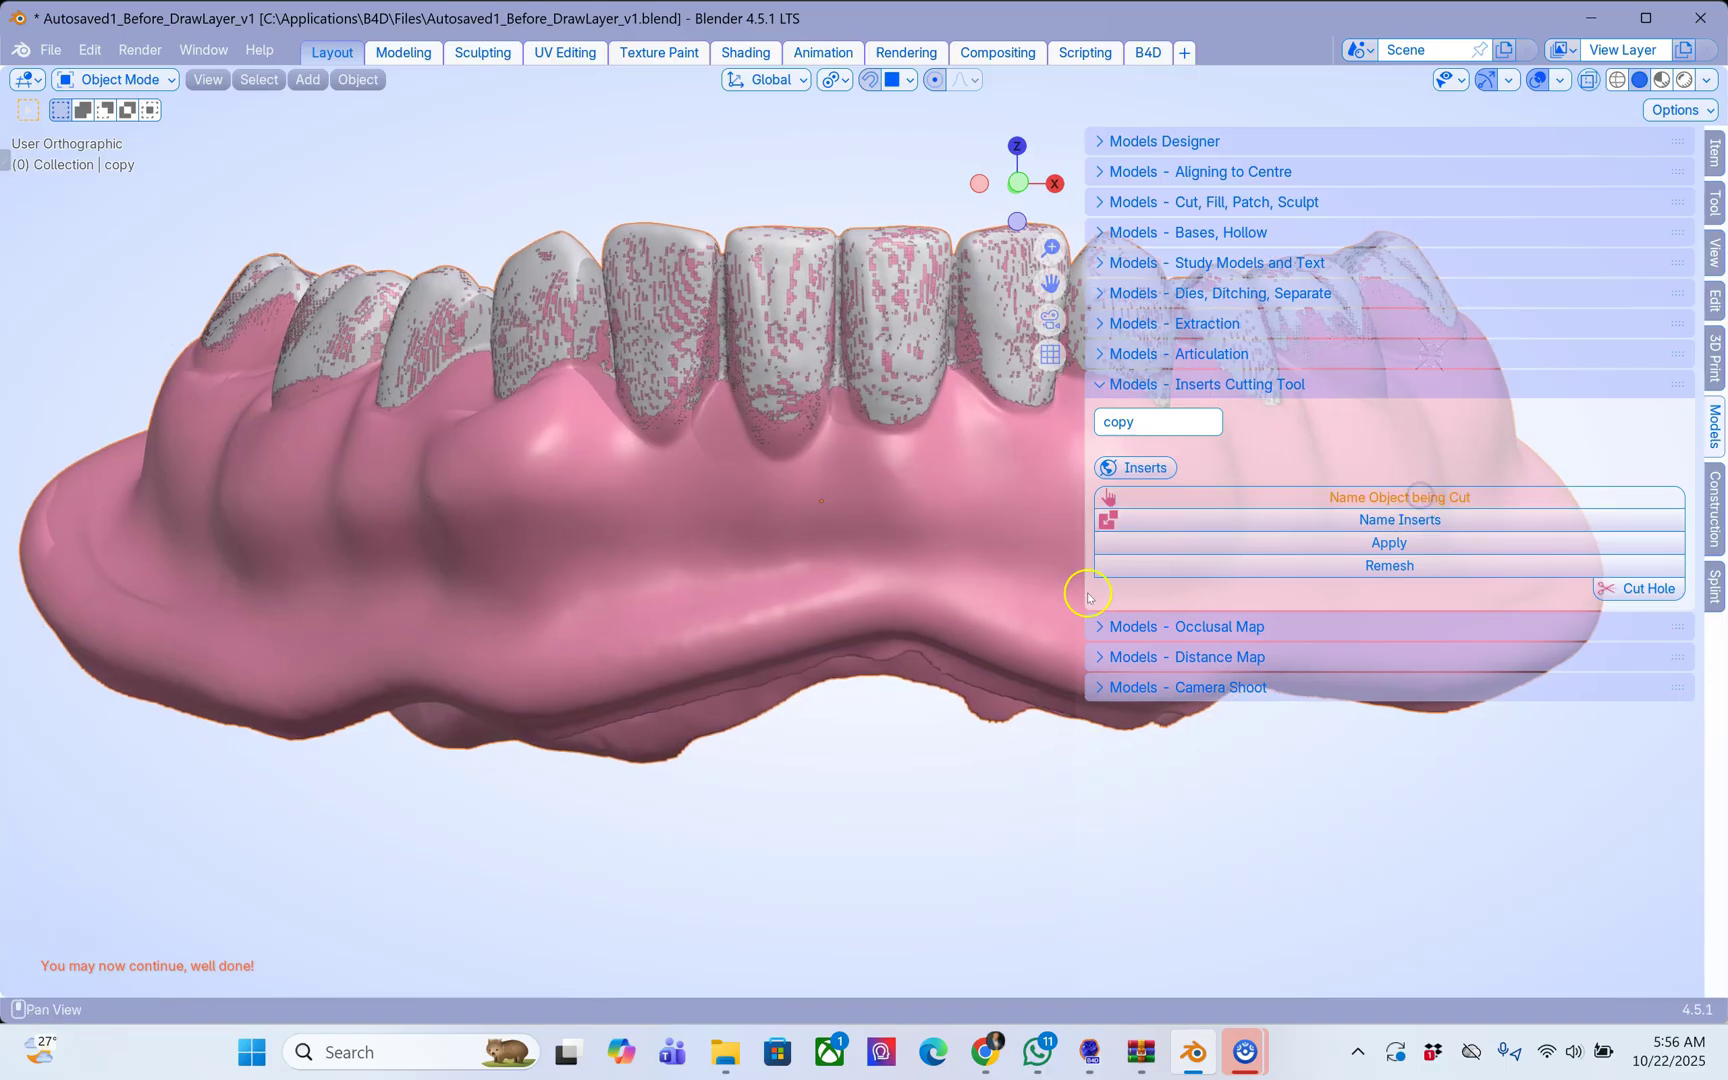
left_click(660, 240)
left_click(1410, 520)
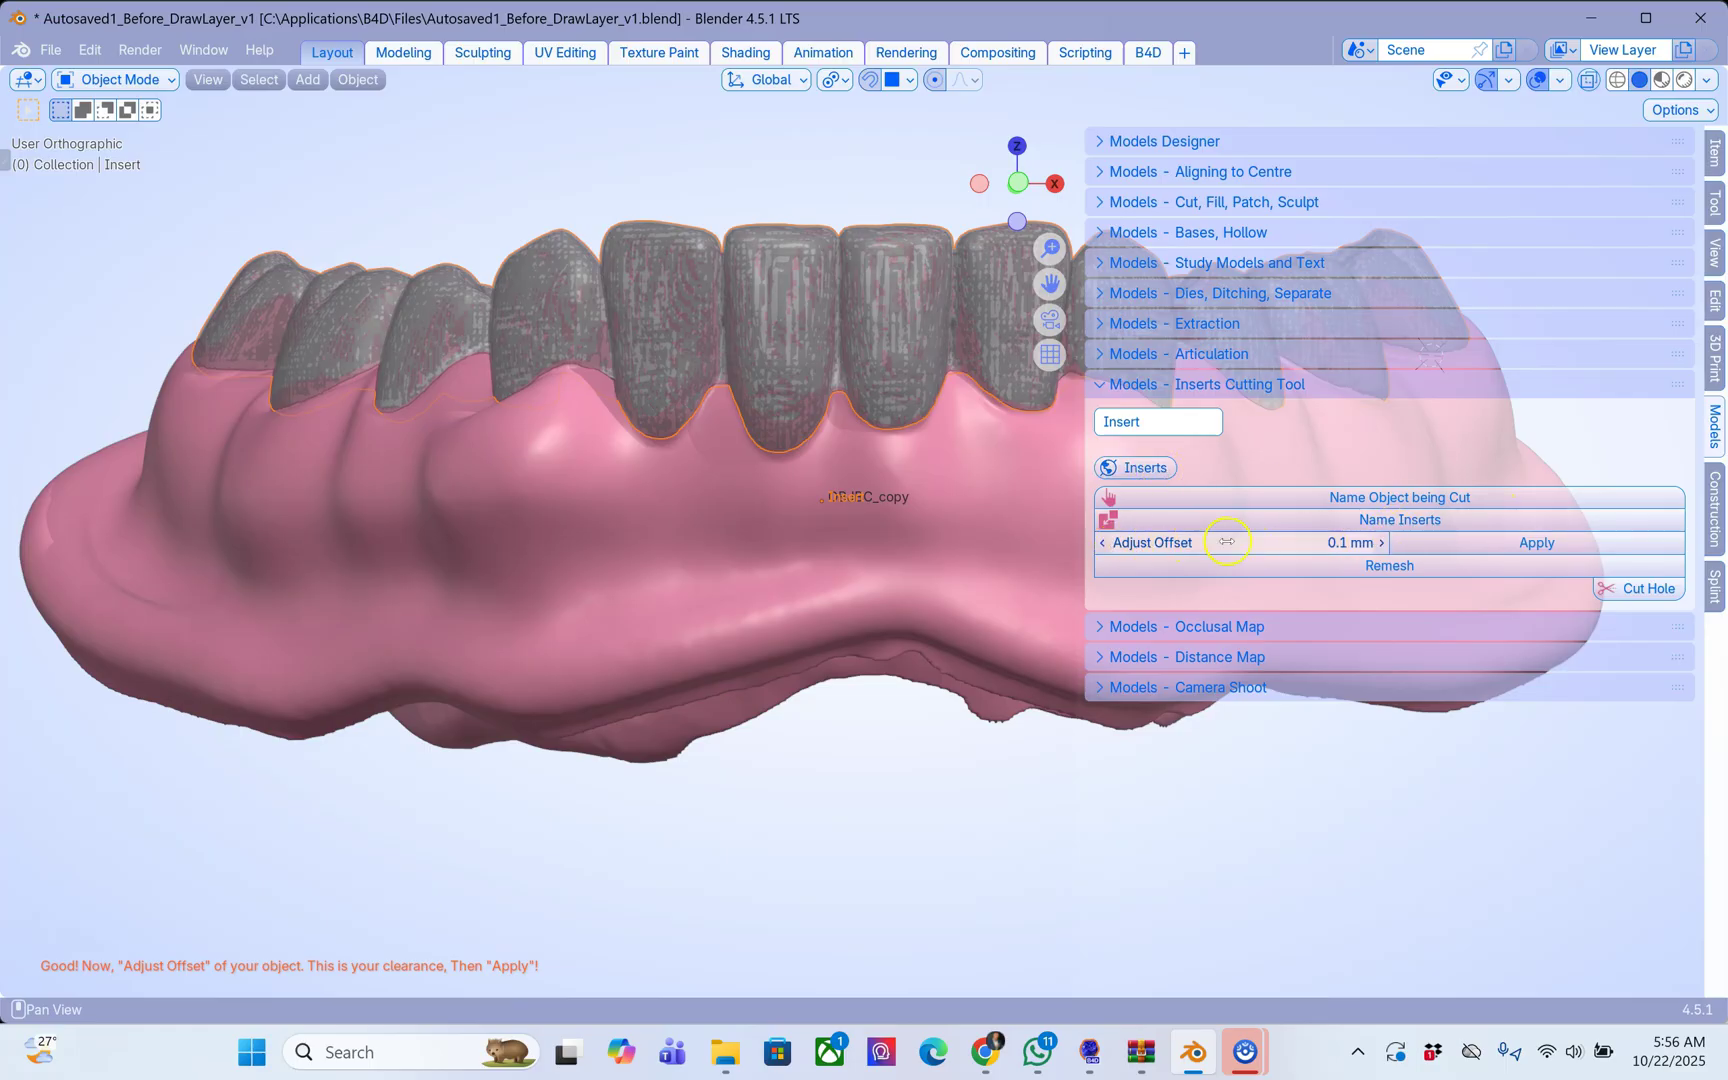
Set the clearance offset of the tooth shell insert to 0.15 mm.
scroll(856, 351, "up", 8)
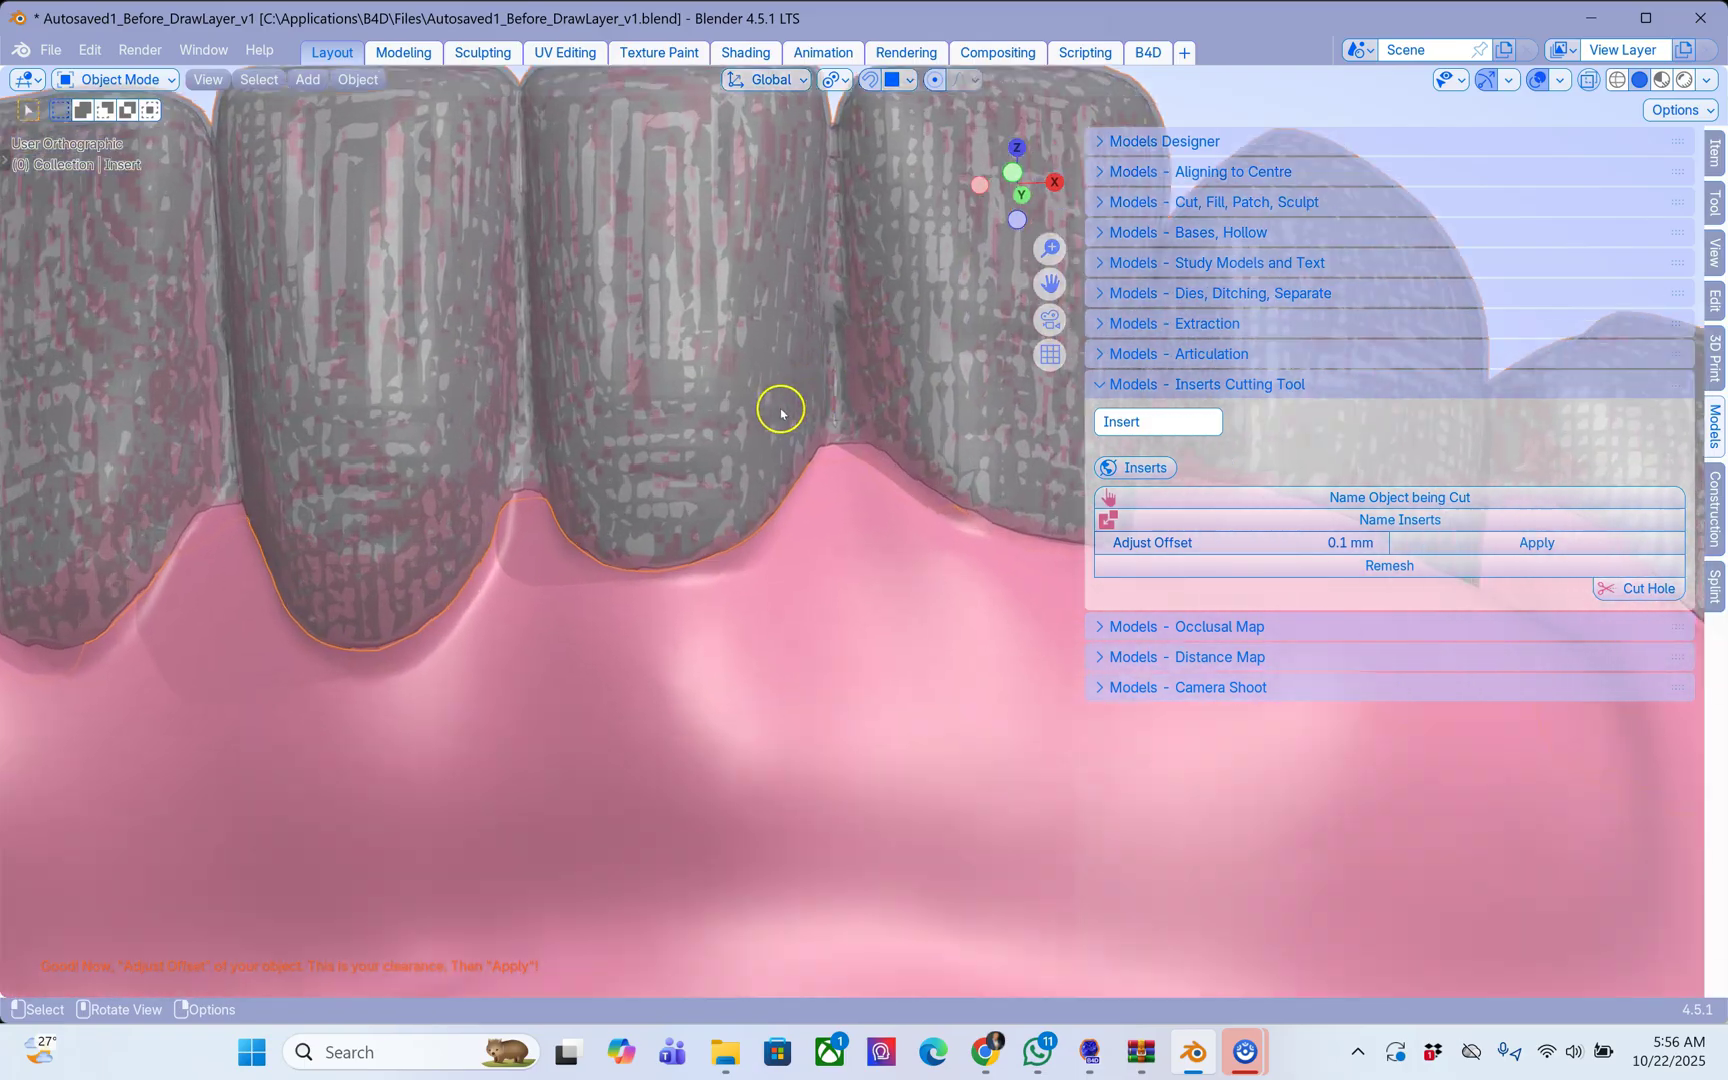
scroll(660, 501, "up", 8)
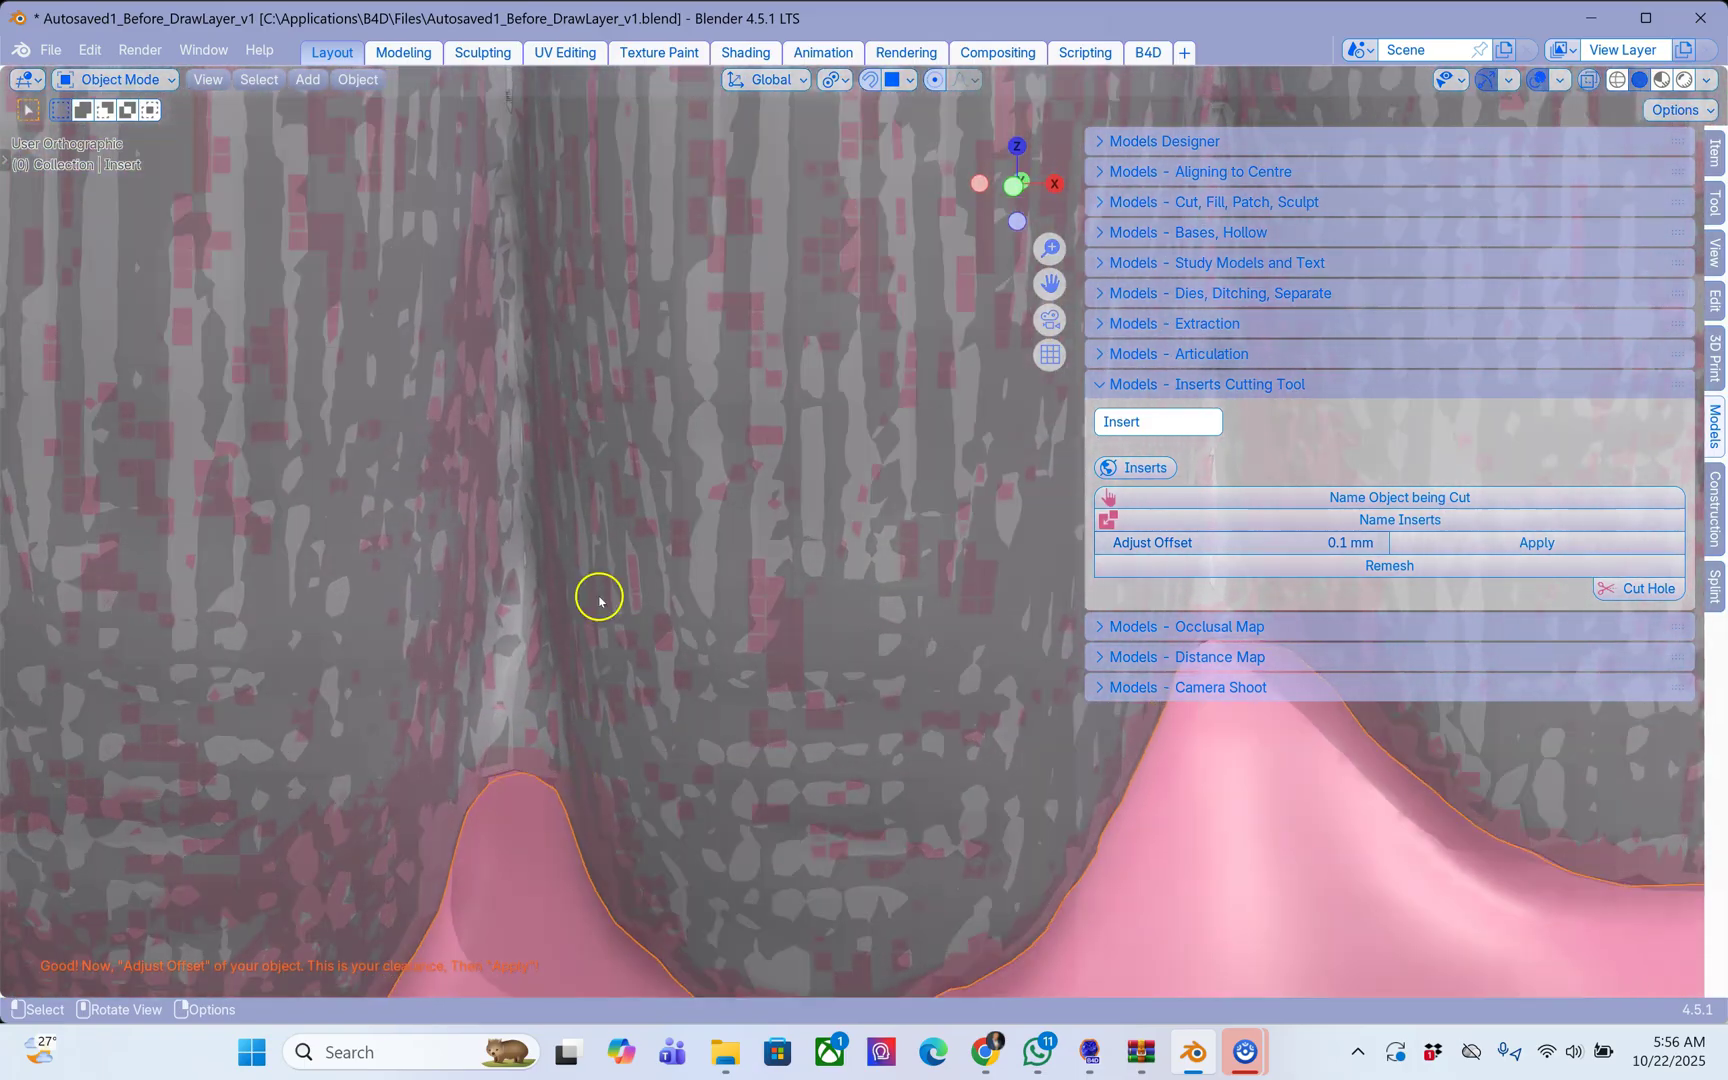
scroll(632, 502, "down", 2)
scroll(737, 355, "up", 5)
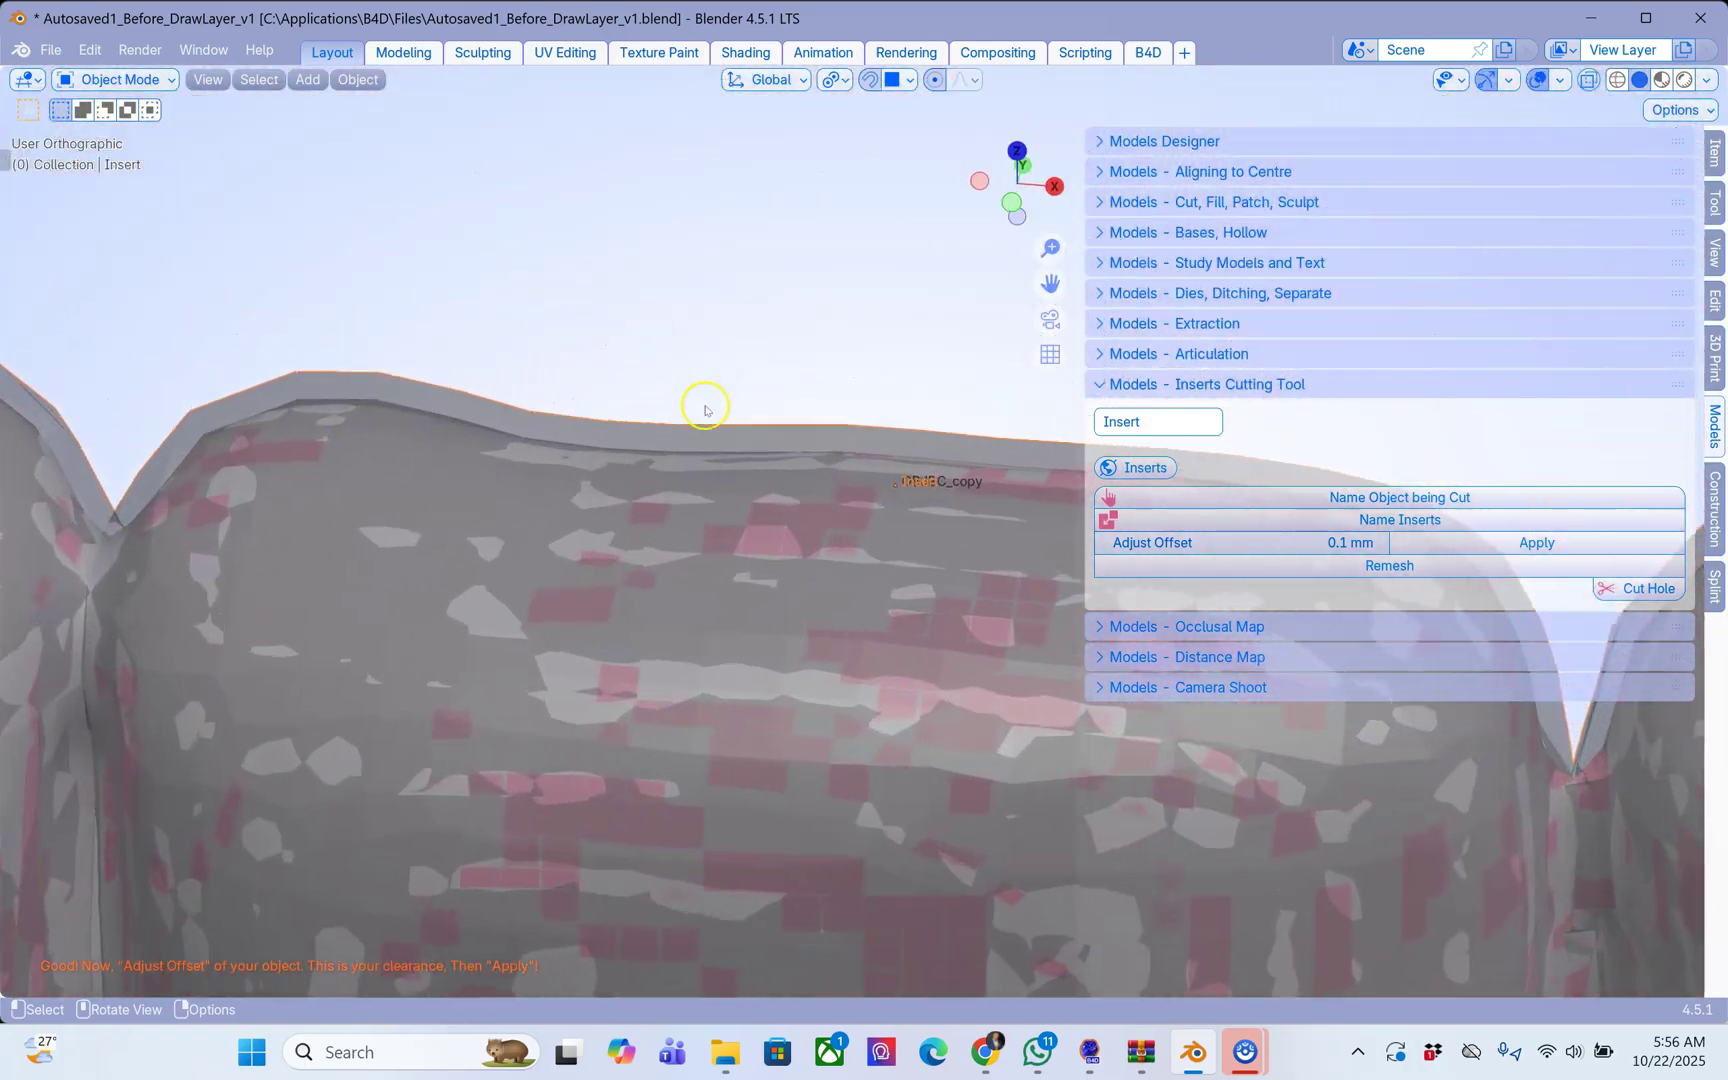
scroll(750, 438, "down", 1)
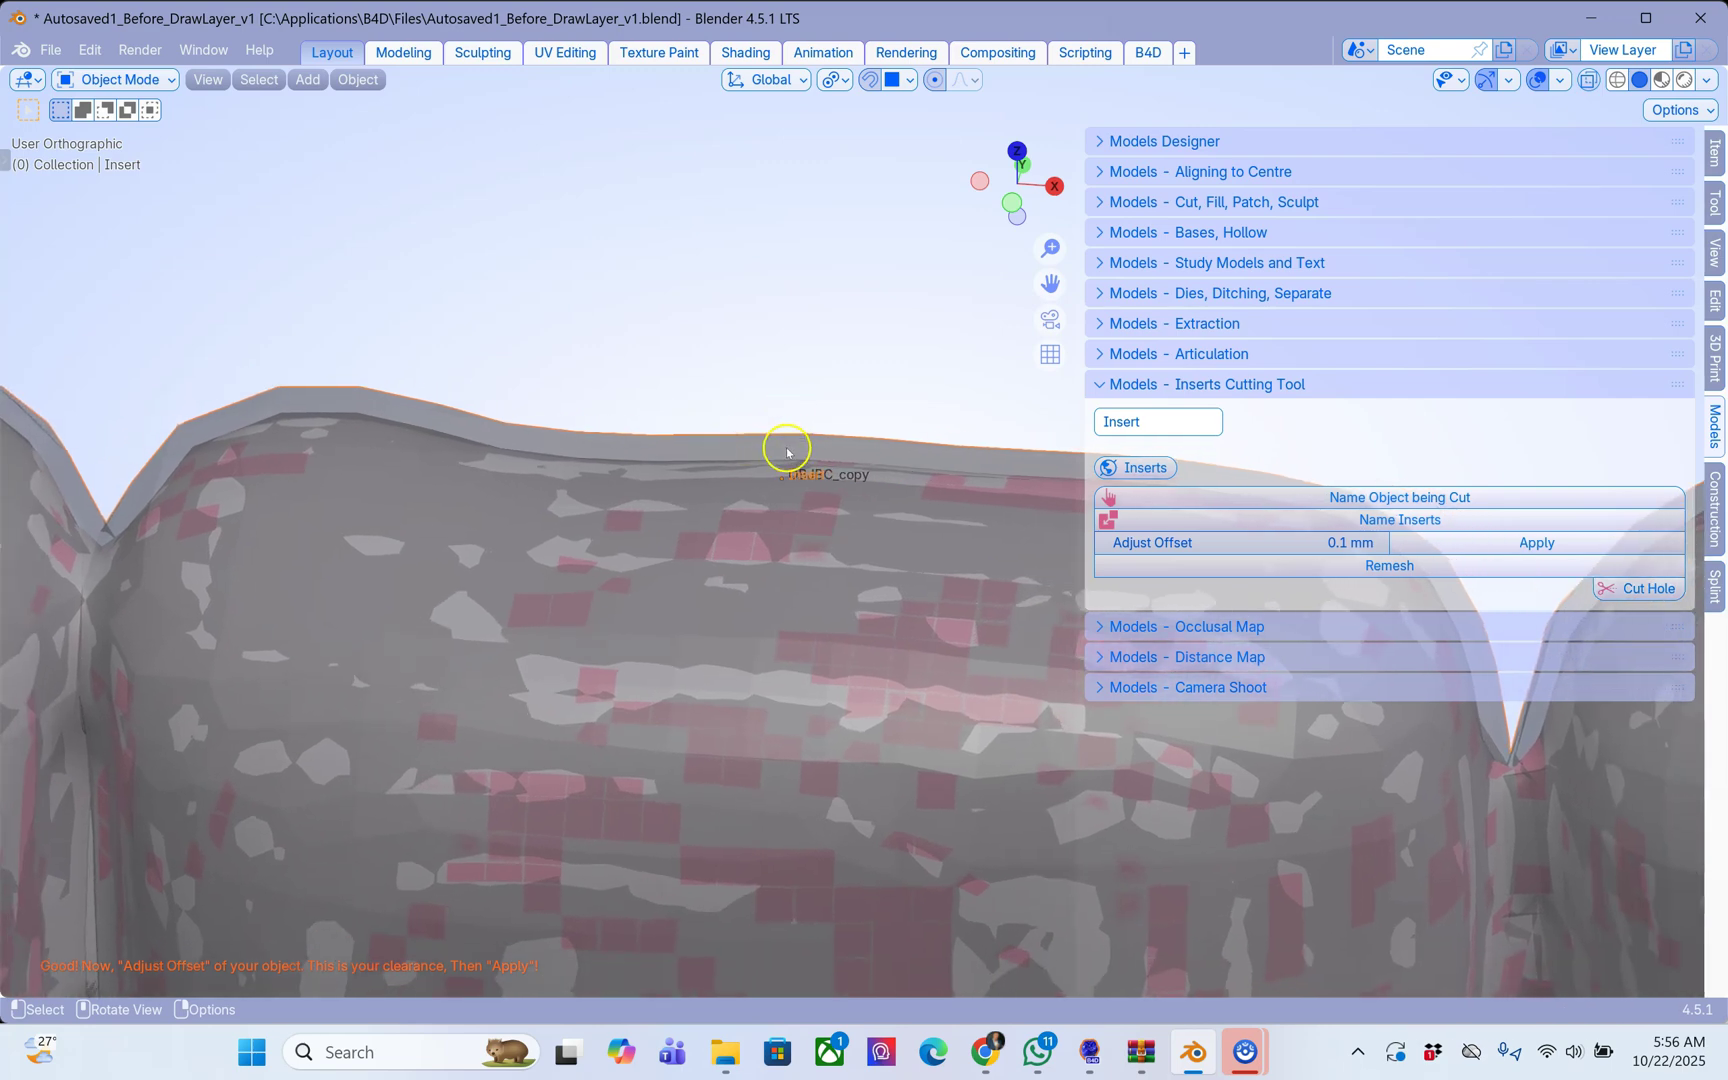
scroll(770, 465, "down", 3)
middle_click_drag(770, 467, 940, 508)
left_click(1251, 545)
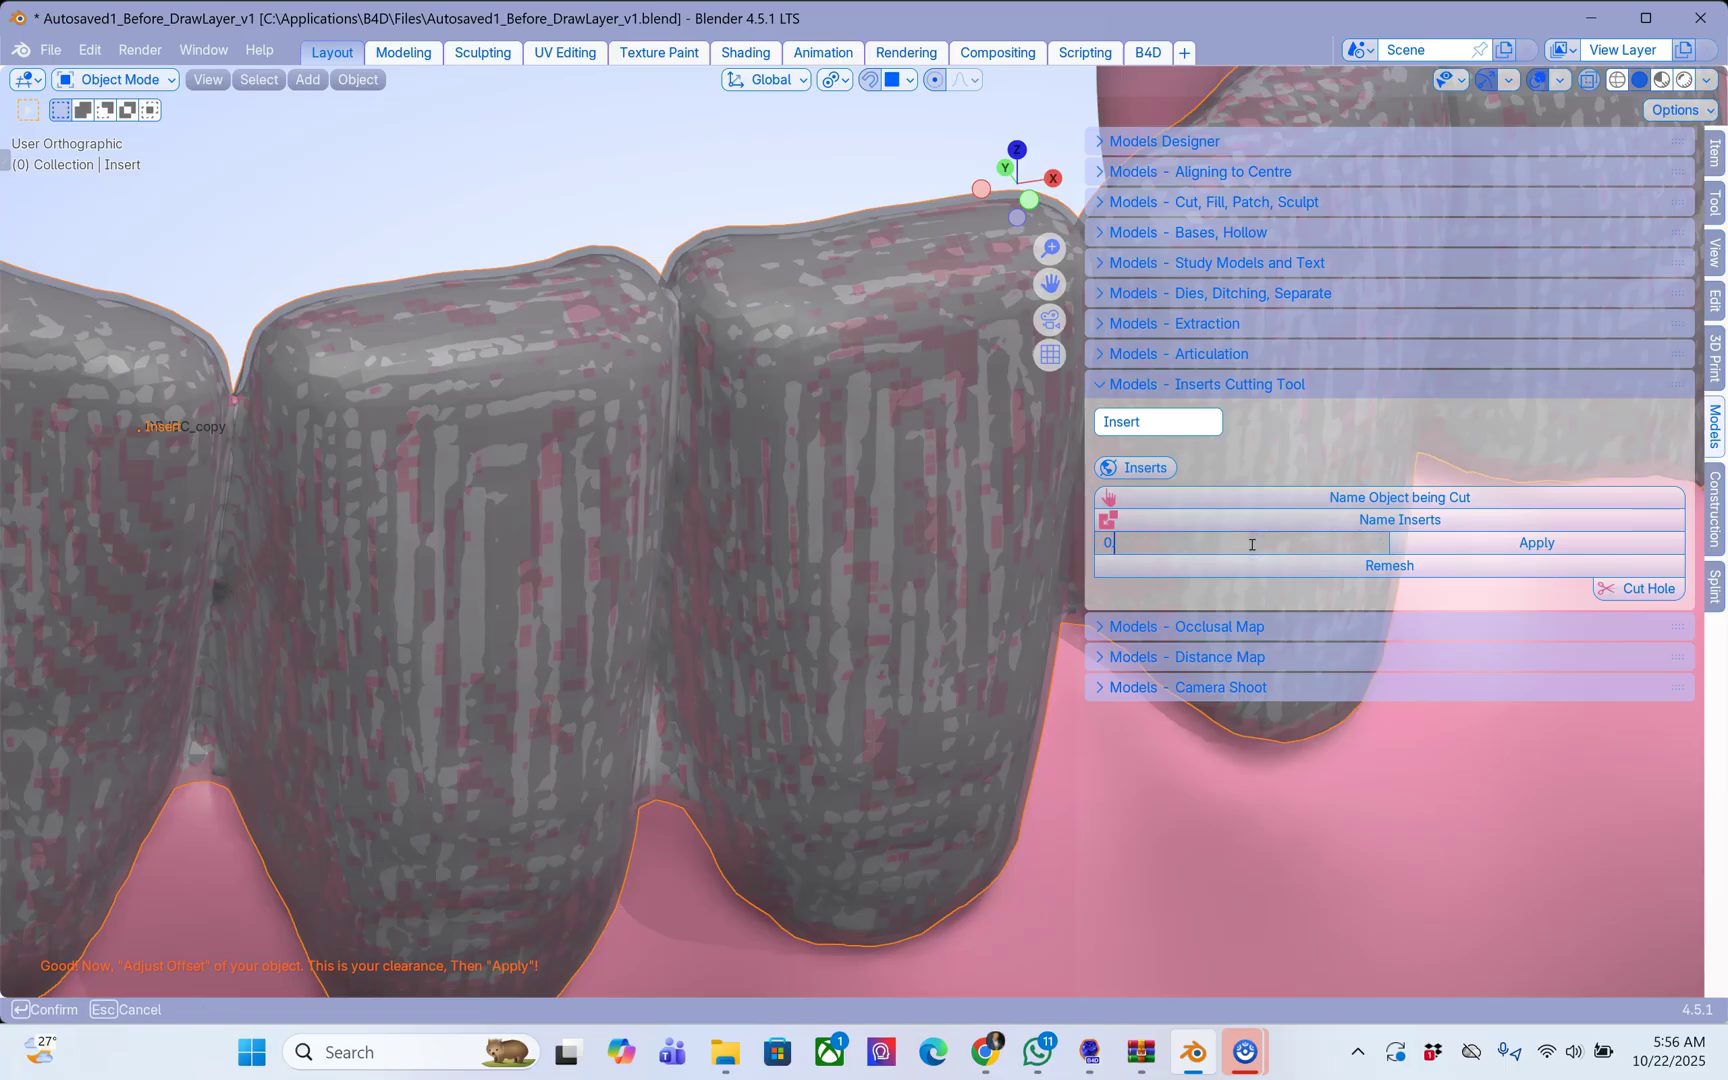
type("0.15")
key("Return")
Apply the insert's offset and remesh it with a voxel size of 0.1 mm.
middle_click_drag(1251, 544, 1250, 543, "shift")
middle_click_drag(790, 350, 736, 308)
scroll(733, 386, "up", 2)
scroll(712, 410, "down", 2)
scroll(719, 447, "down", 2)
middle_click_drag(703, 738, 688, 538, "shift")
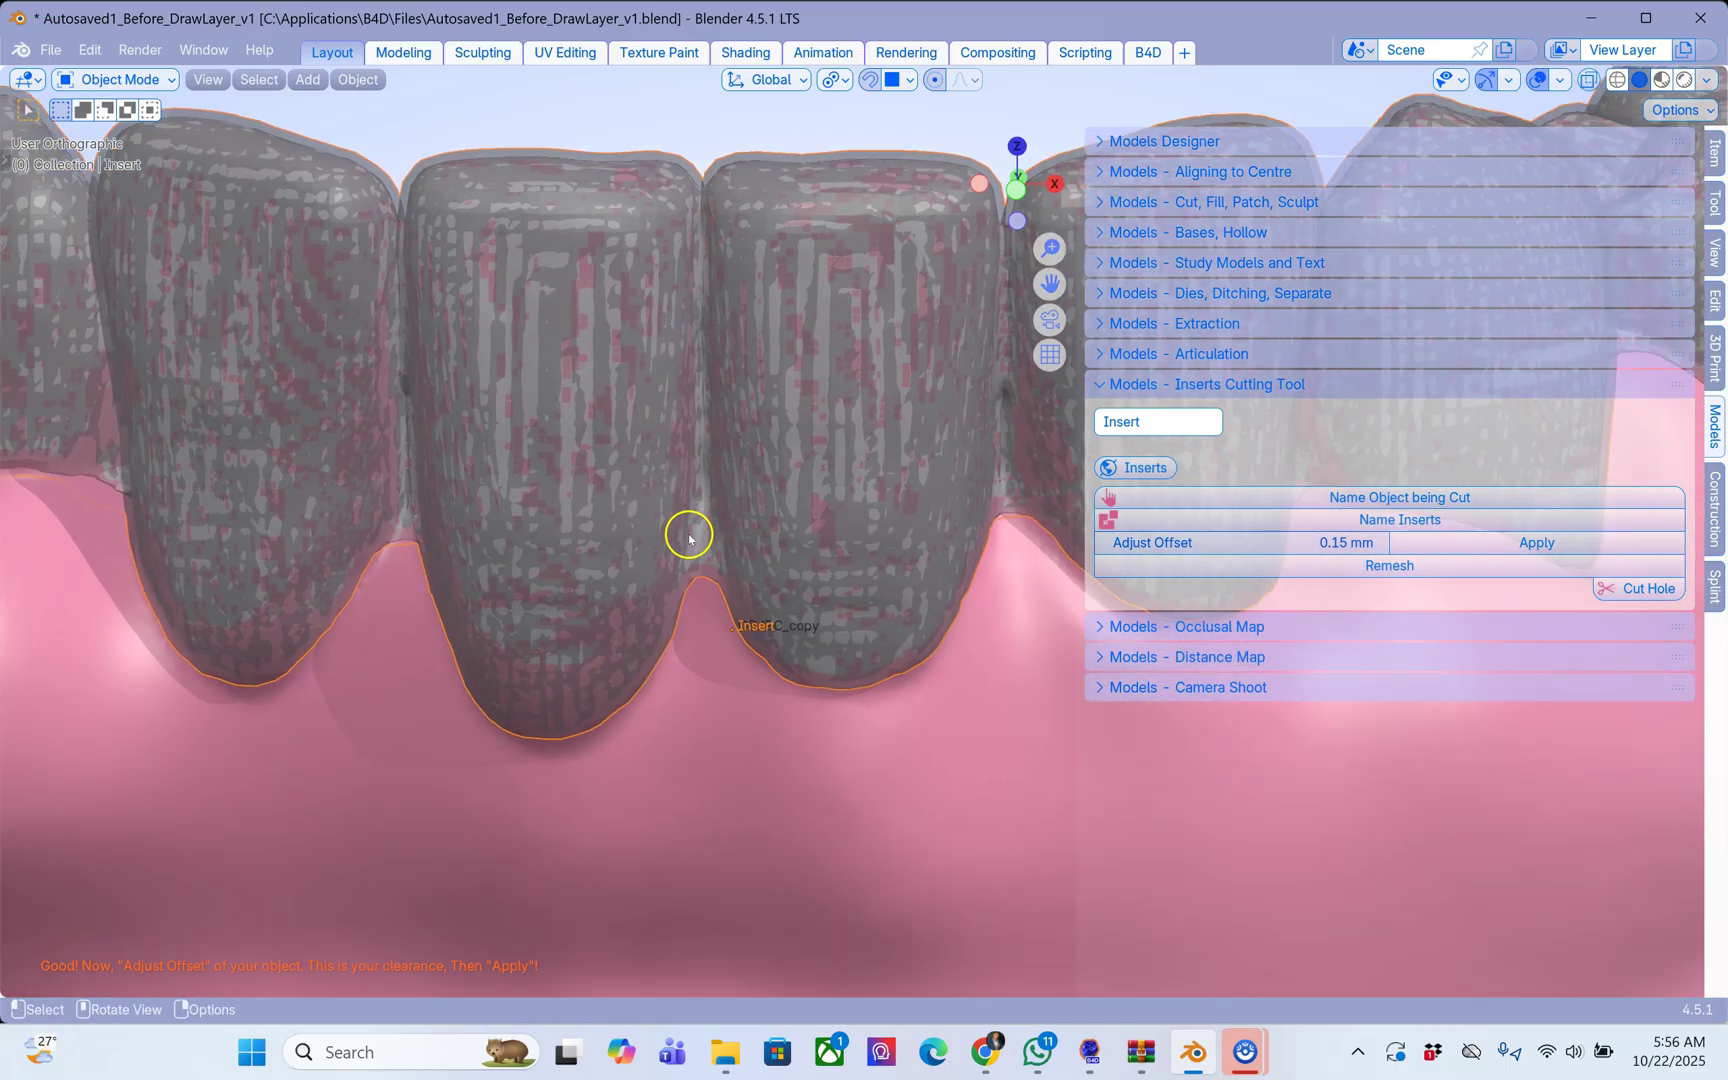
scroll(720, 545, "down", 2)
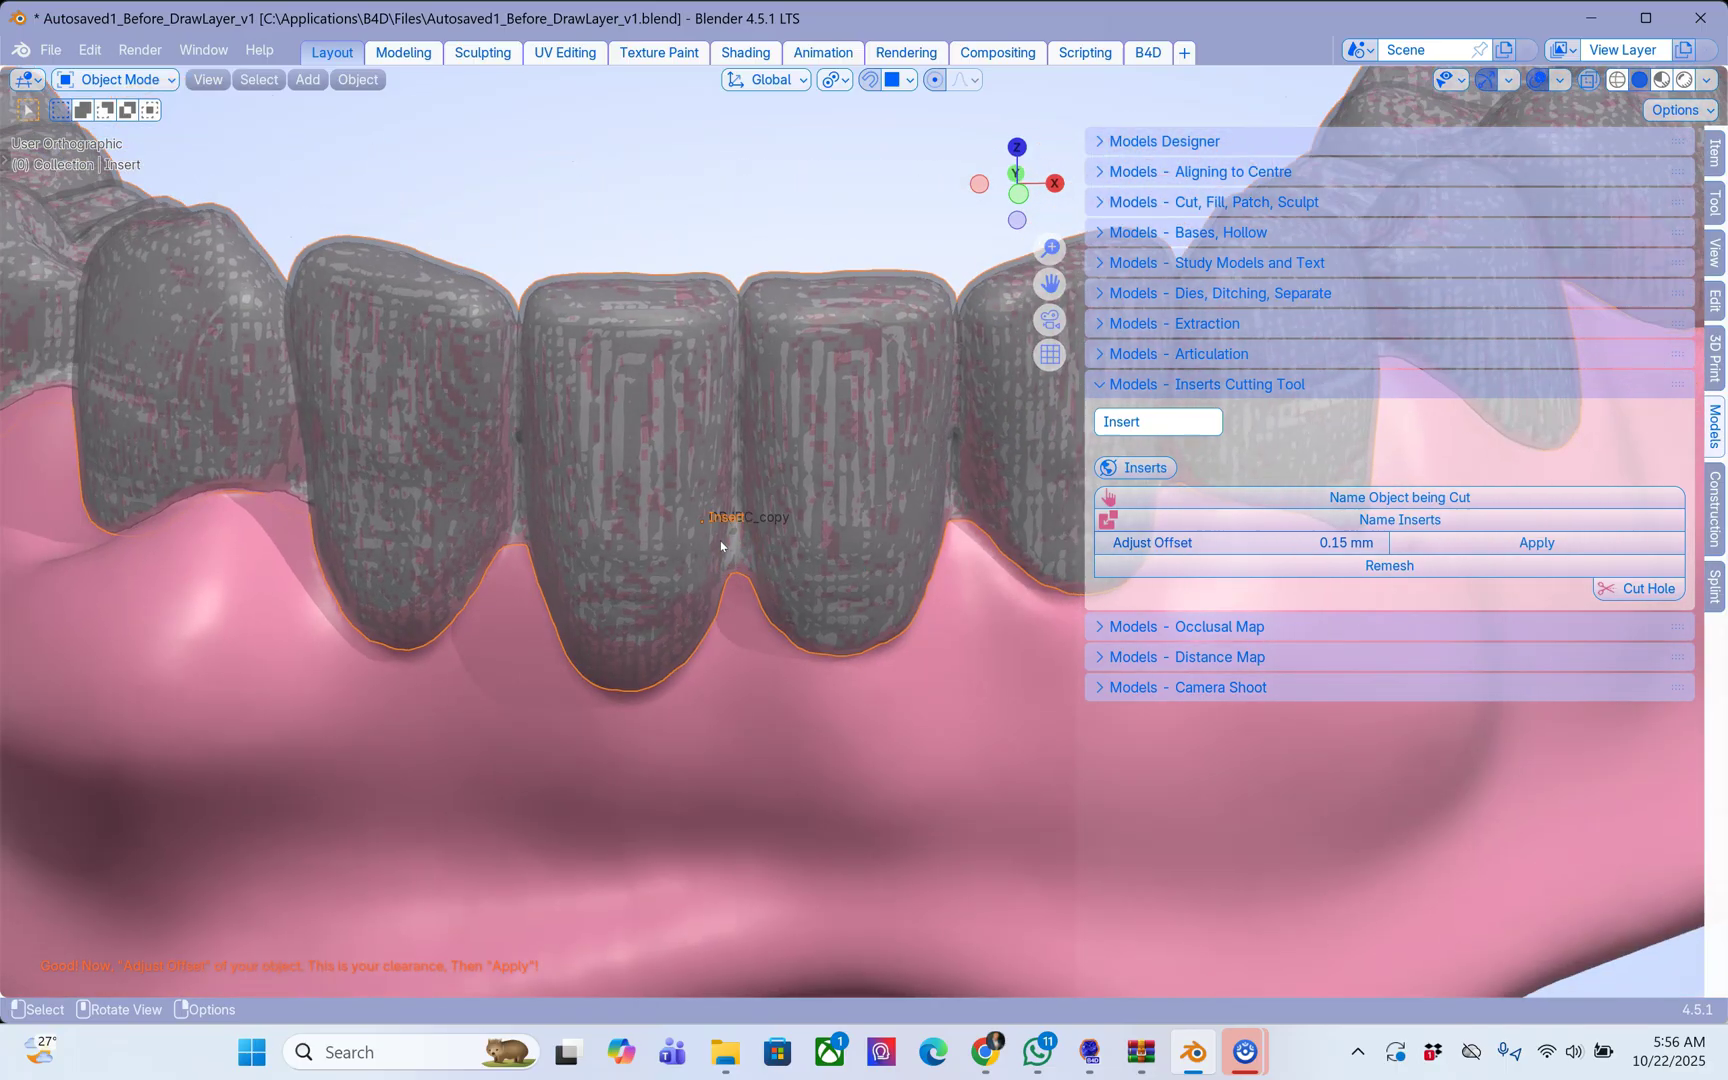
left_click(1503, 547)
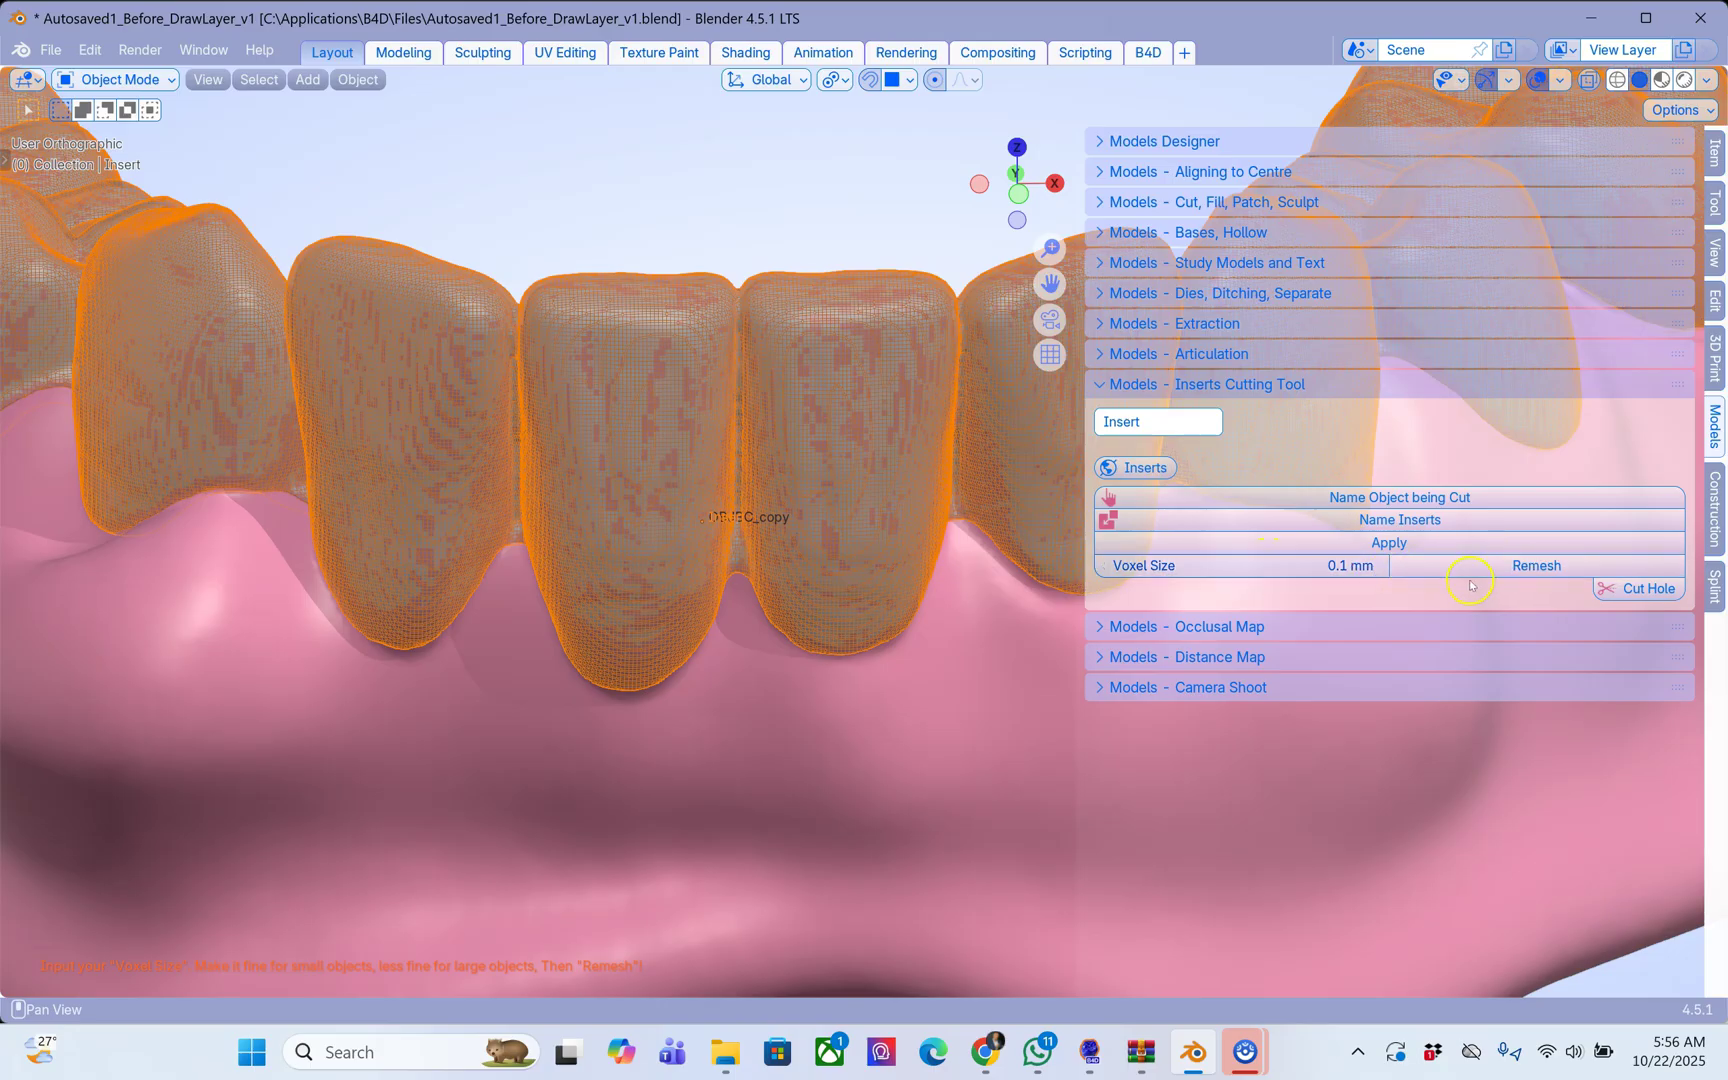
left_click(1537, 575)
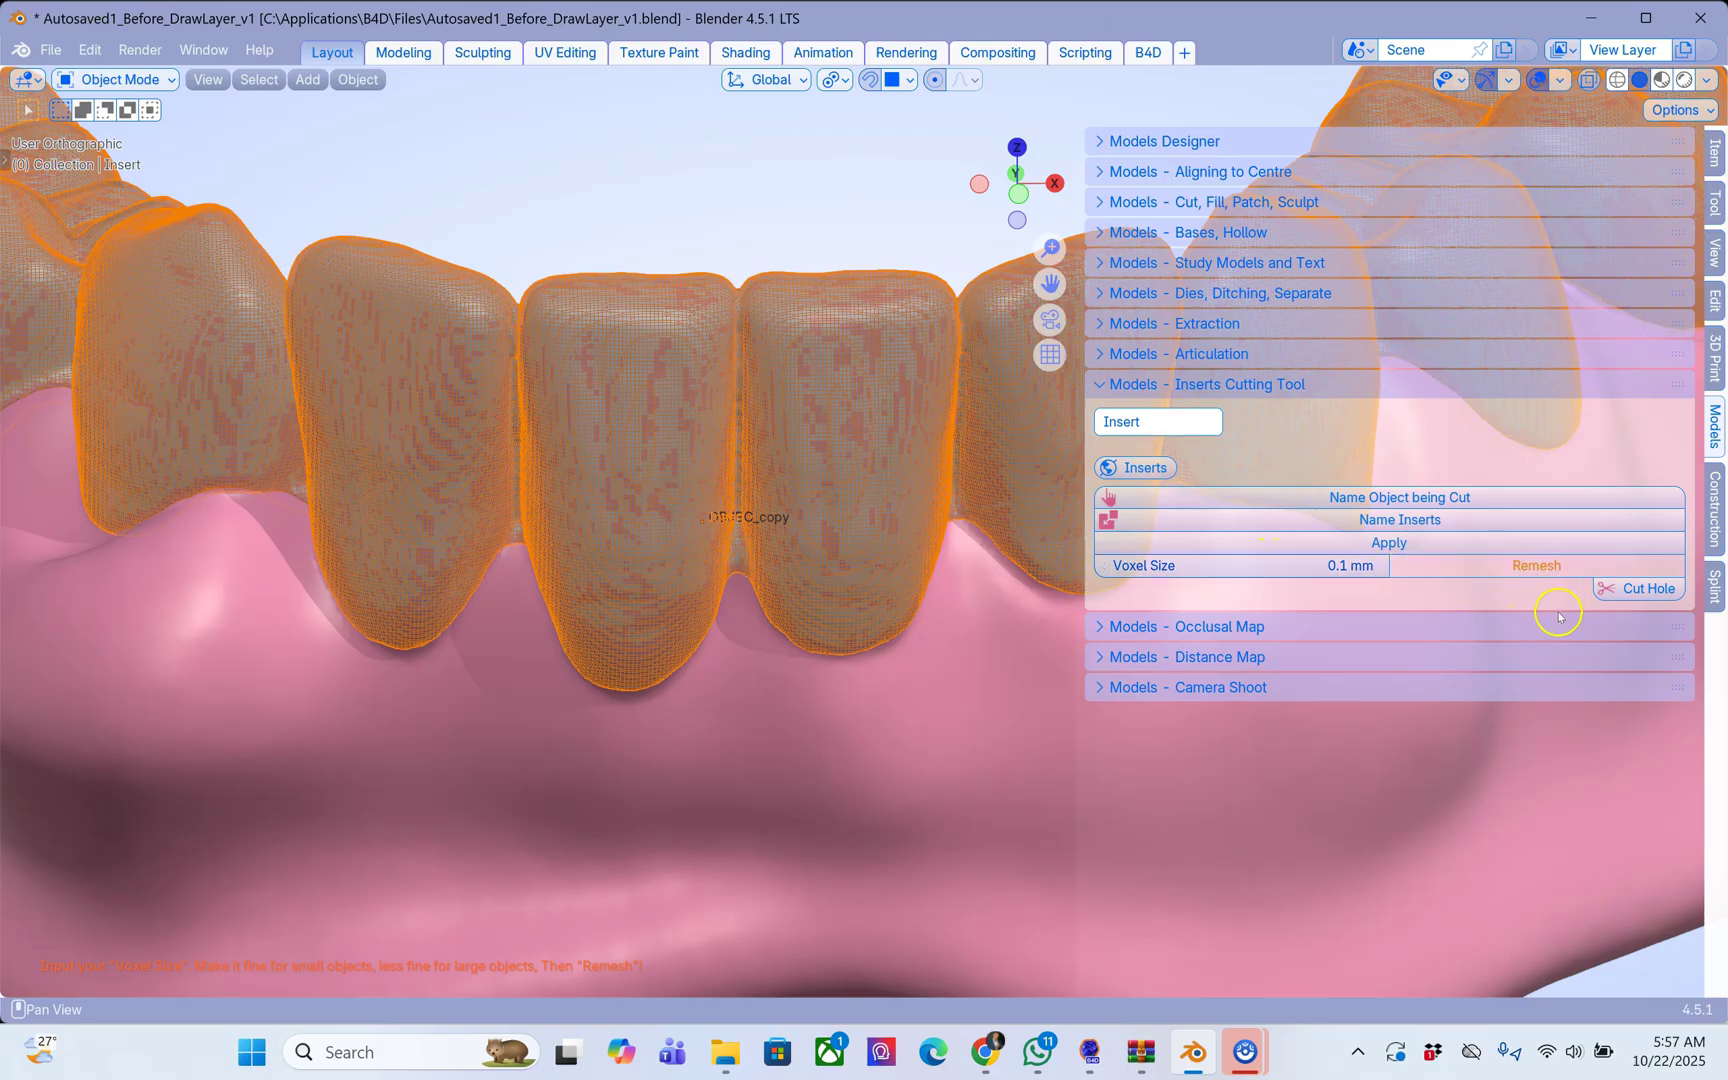
Cut the insert-shaped hole for the tooth shell into the jaw copy.
left_click(1652, 589)
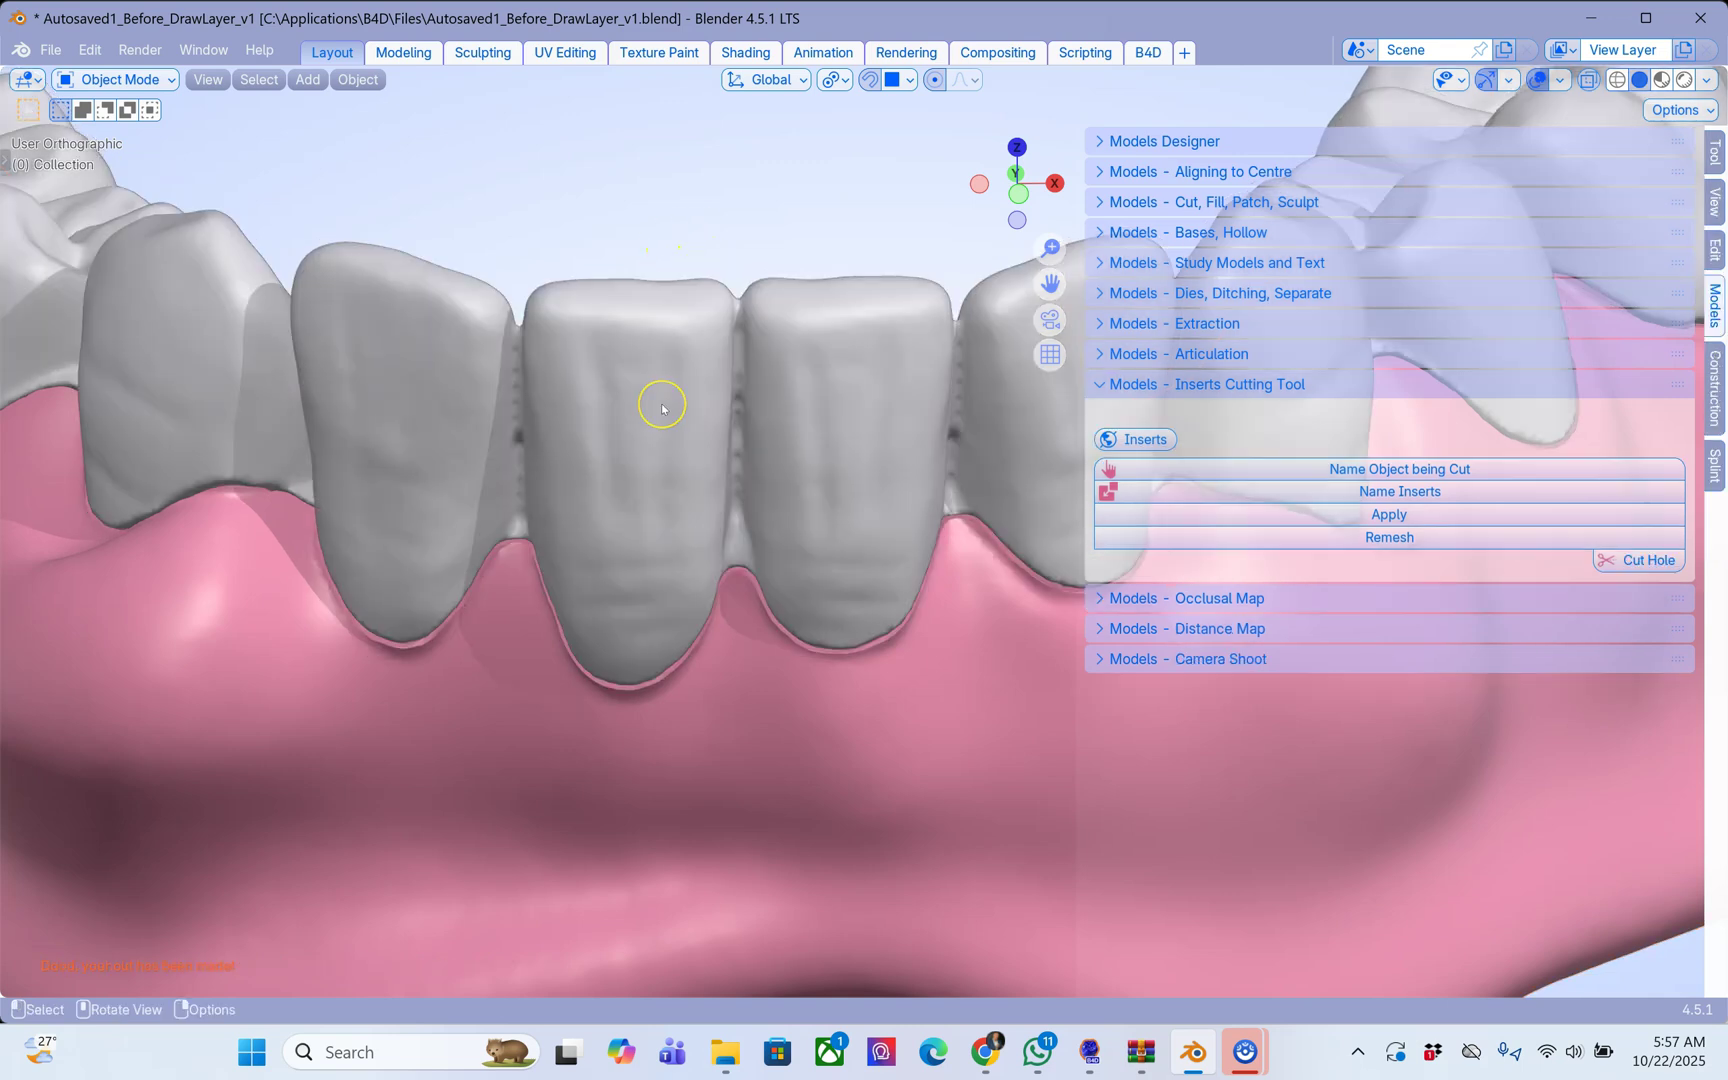
middle_click_drag(662, 404, 662, 404)
scroll(662, 404, "down", 4)
scroll(662, 404, "down", 3)
scroll(662, 404, "up", 2)
Hide the tooth shell and examine the recesses cut into the jaw copy.
left_click(763, 410)
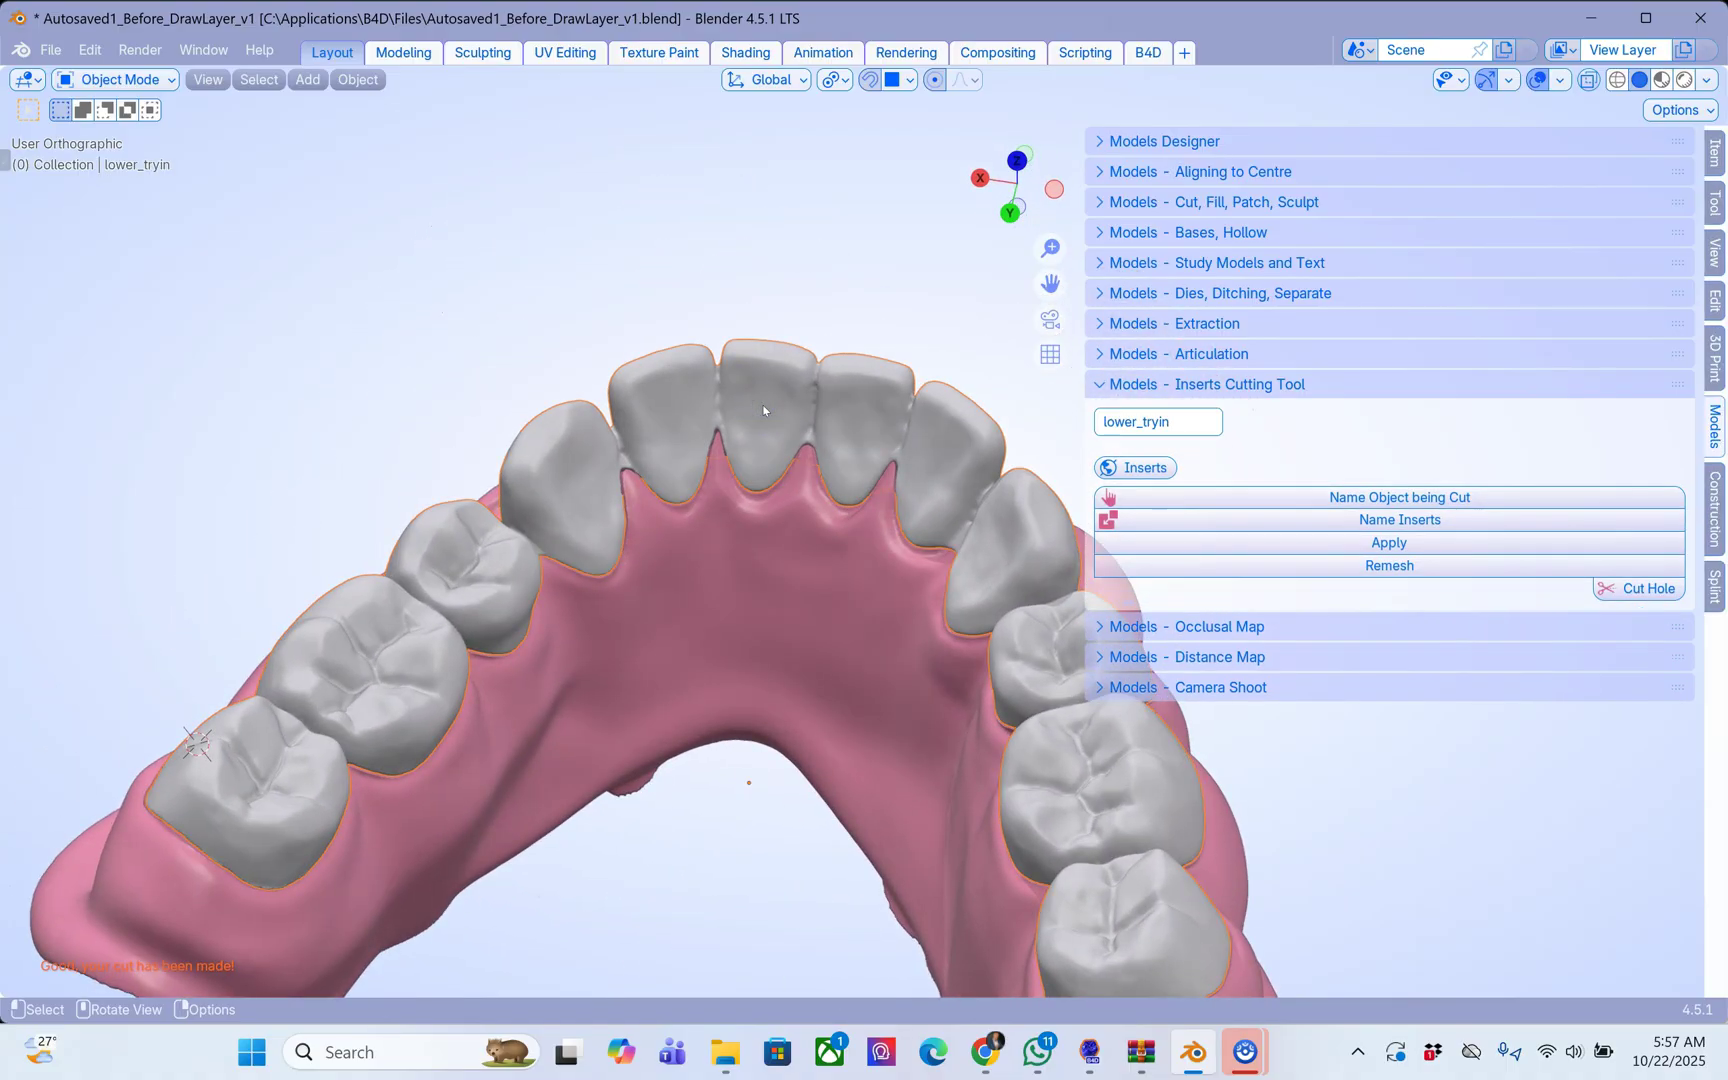
key("h")
middle_click_drag(778, 432, 816, 417)
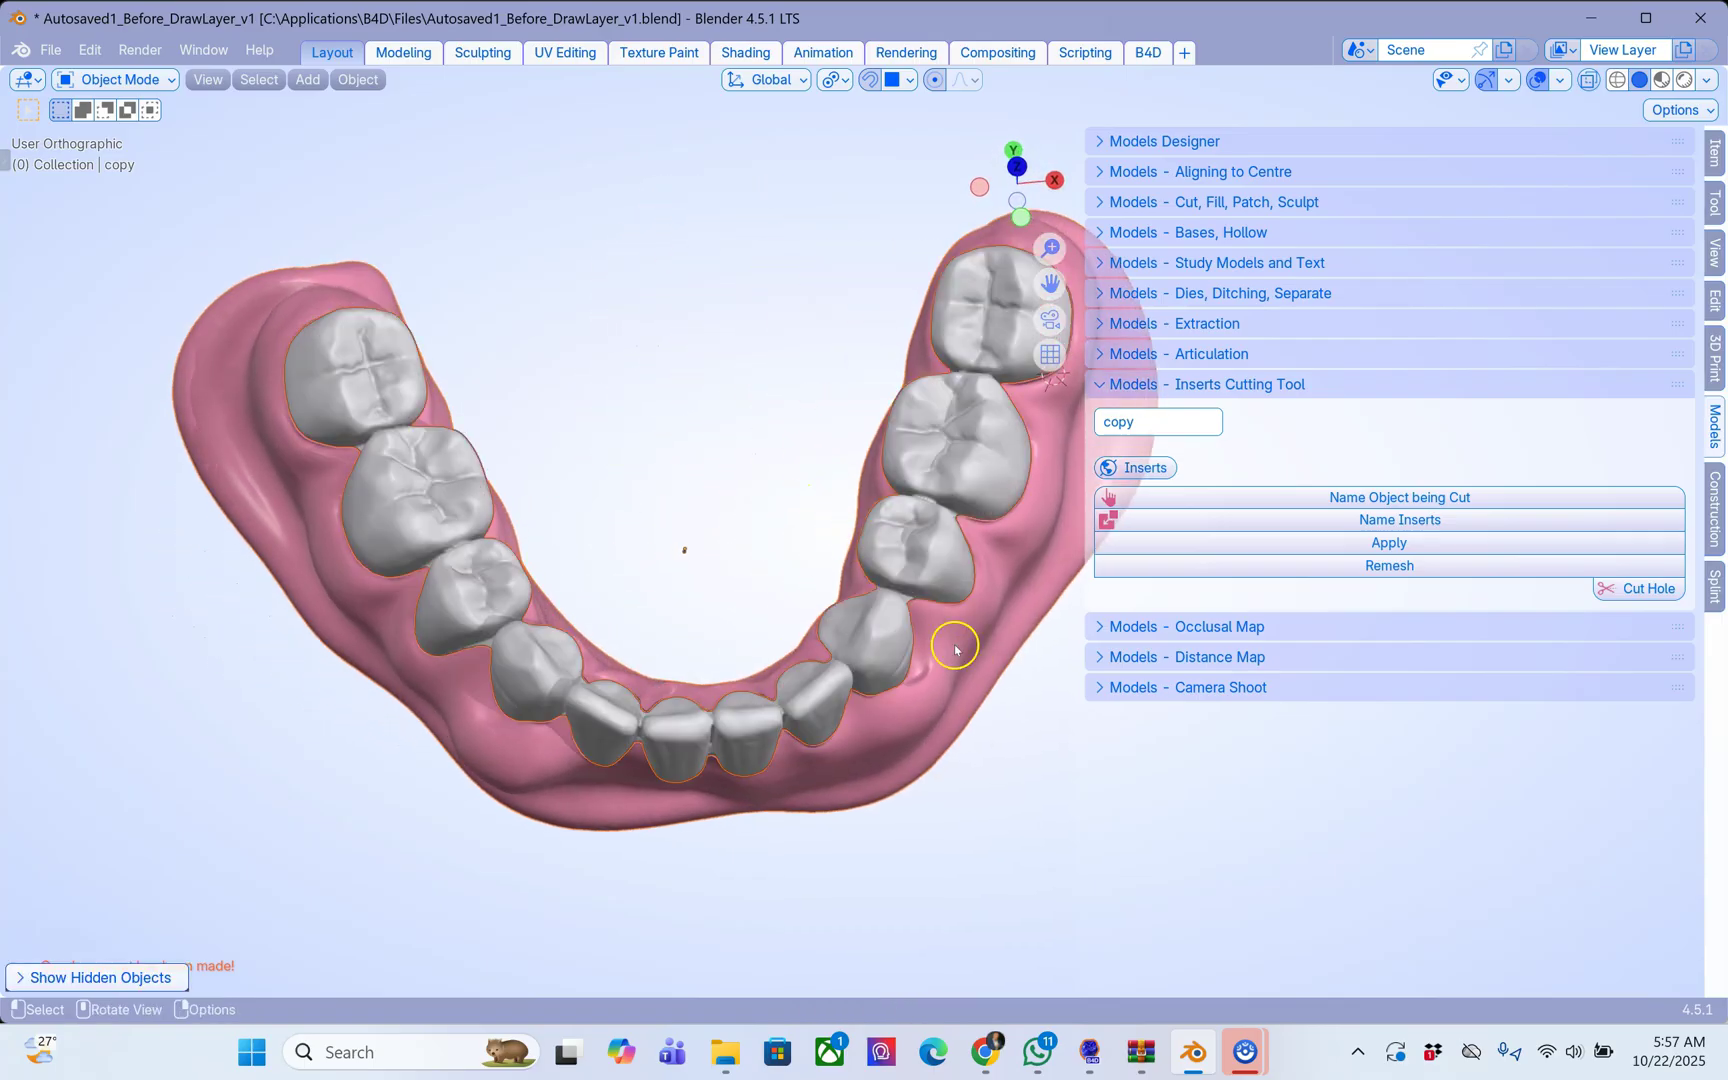
Hide the jaw copy to examine the tooth shell from all sides, and unhide the jaw again.
middle_click_drag(965, 667, 963, 667)
key("h")
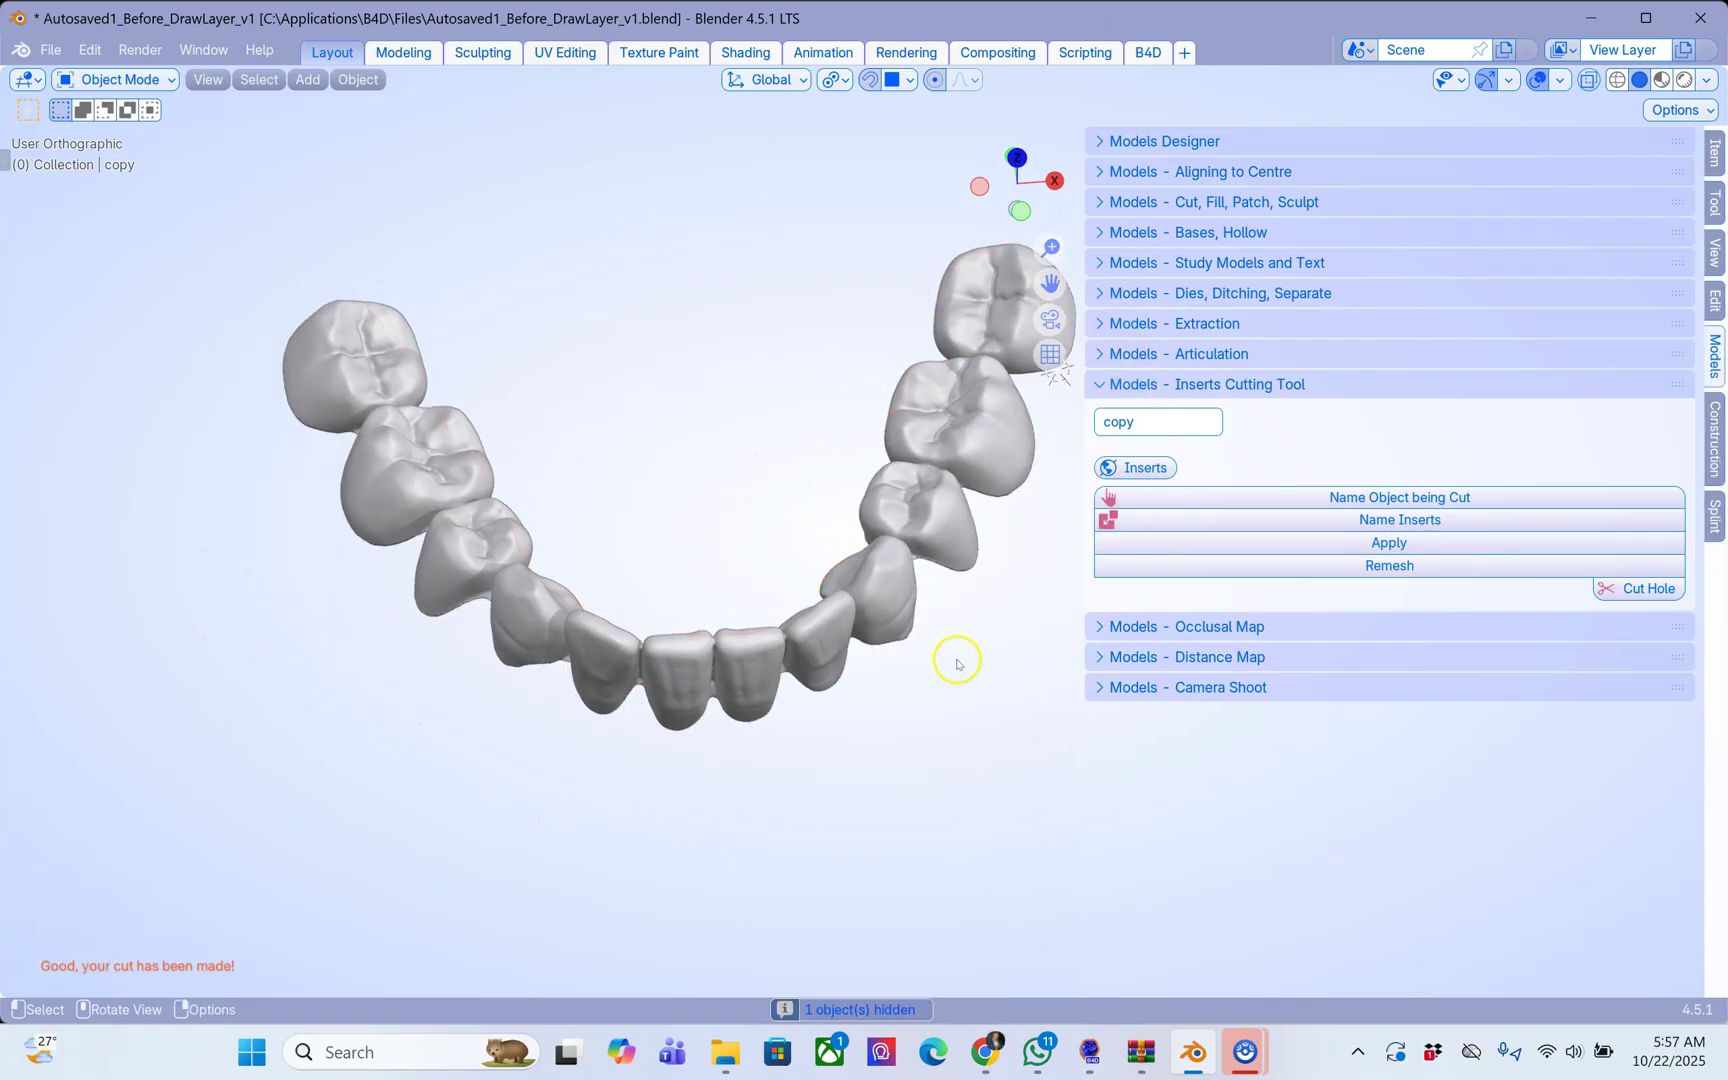
left_click(854, 612)
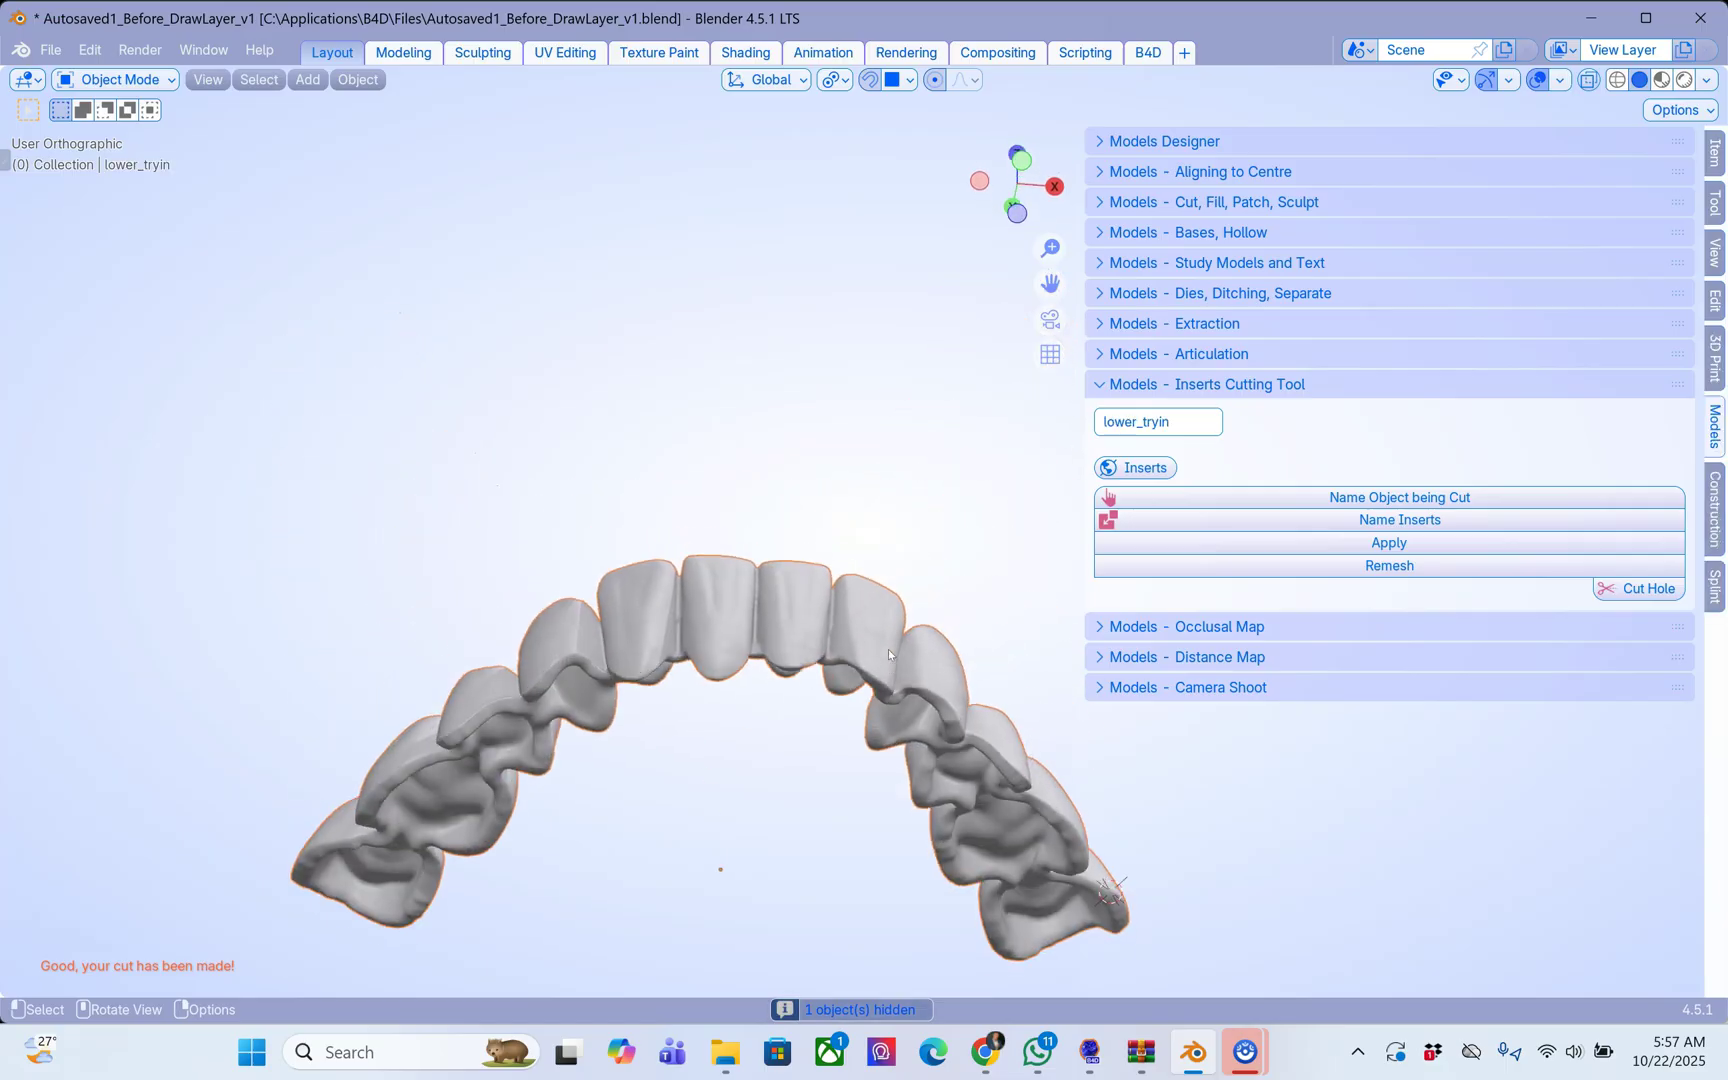
middle_click_drag(888, 649, 738, 416)
middle_click_drag(568, 561, 707, 559)
key("alt+h")
left_click(662, 362)
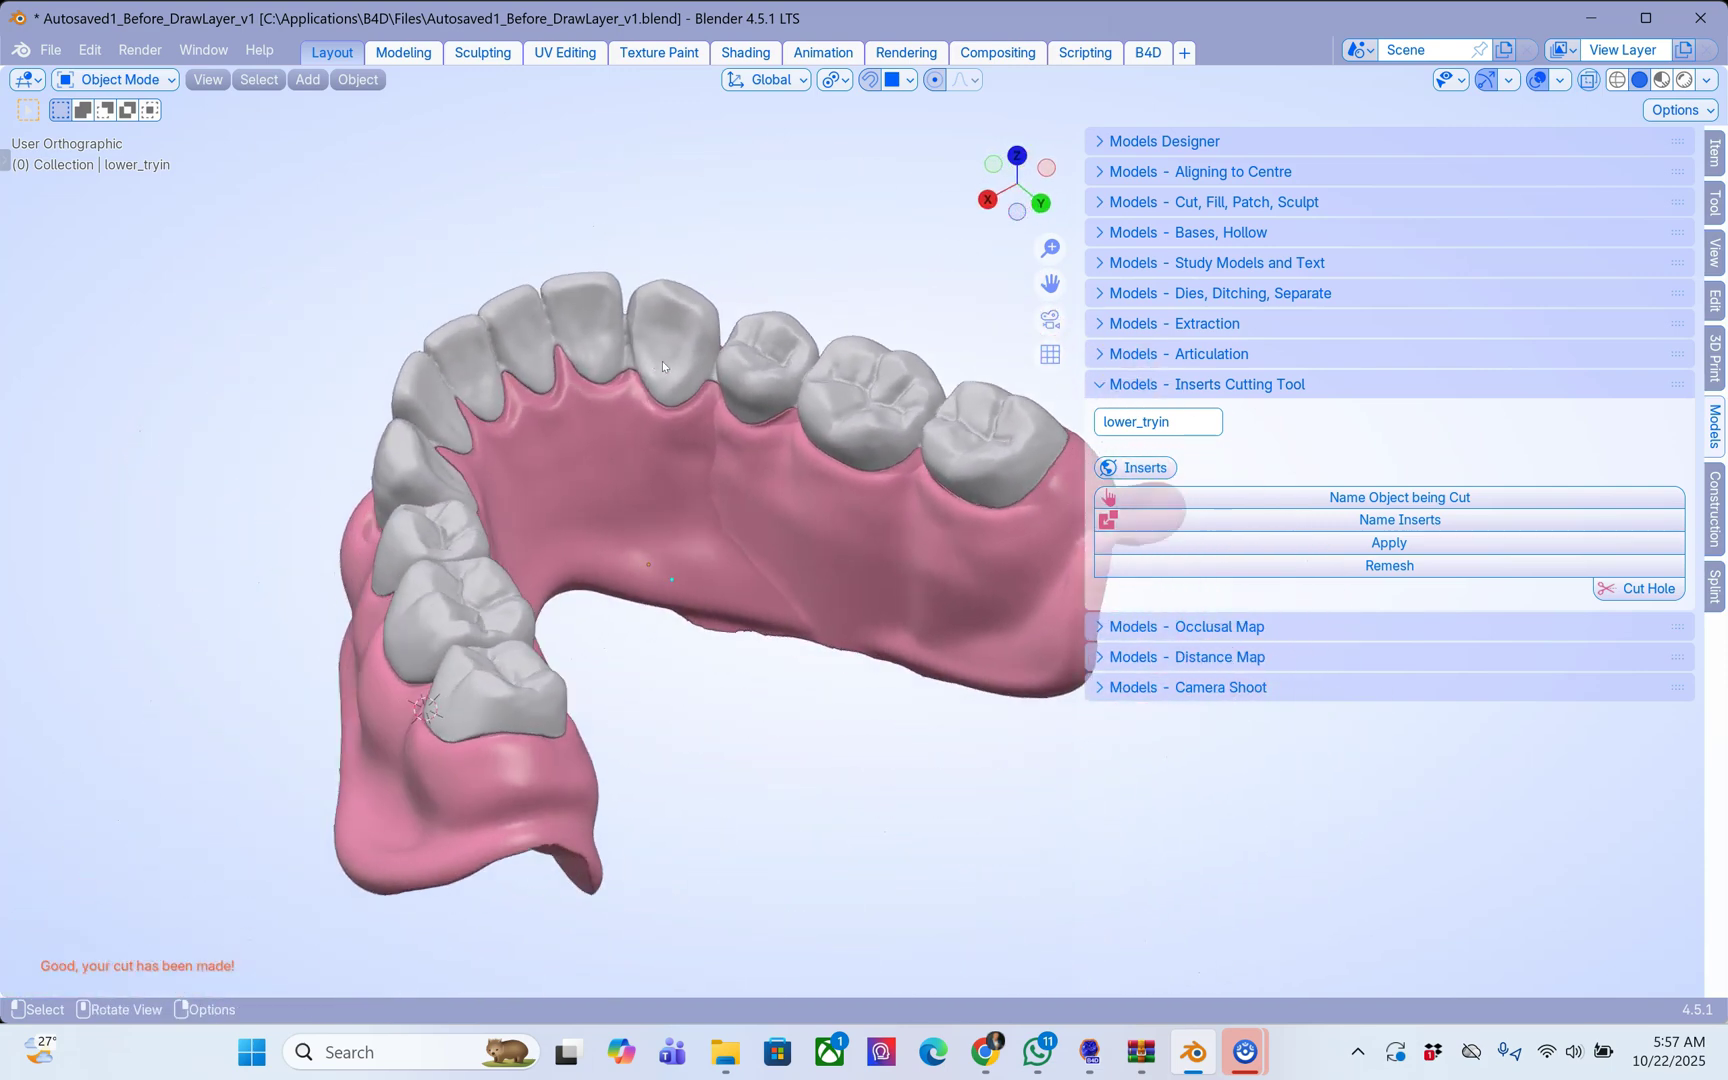